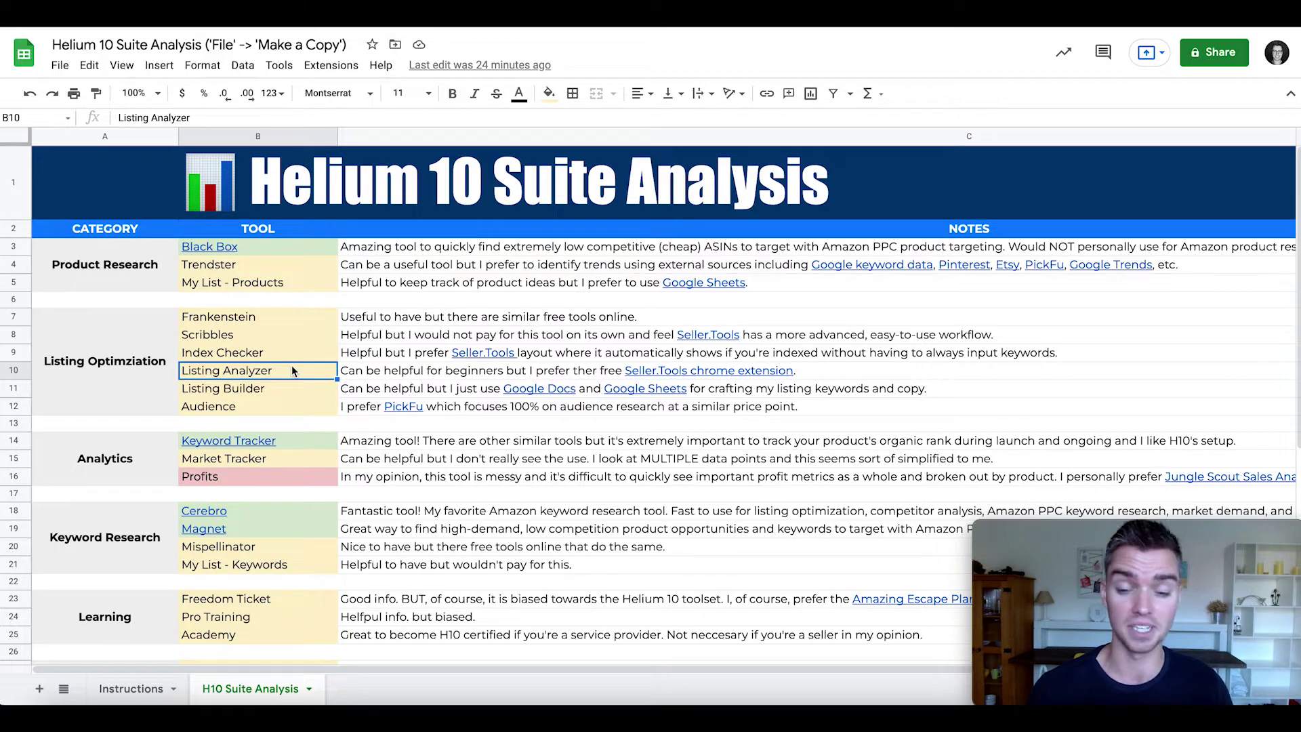
# Step: Locate the command for making a copy of the Helium 10 Suite Analysis spreadsheet without running it
pyautogui.click(551, 582)
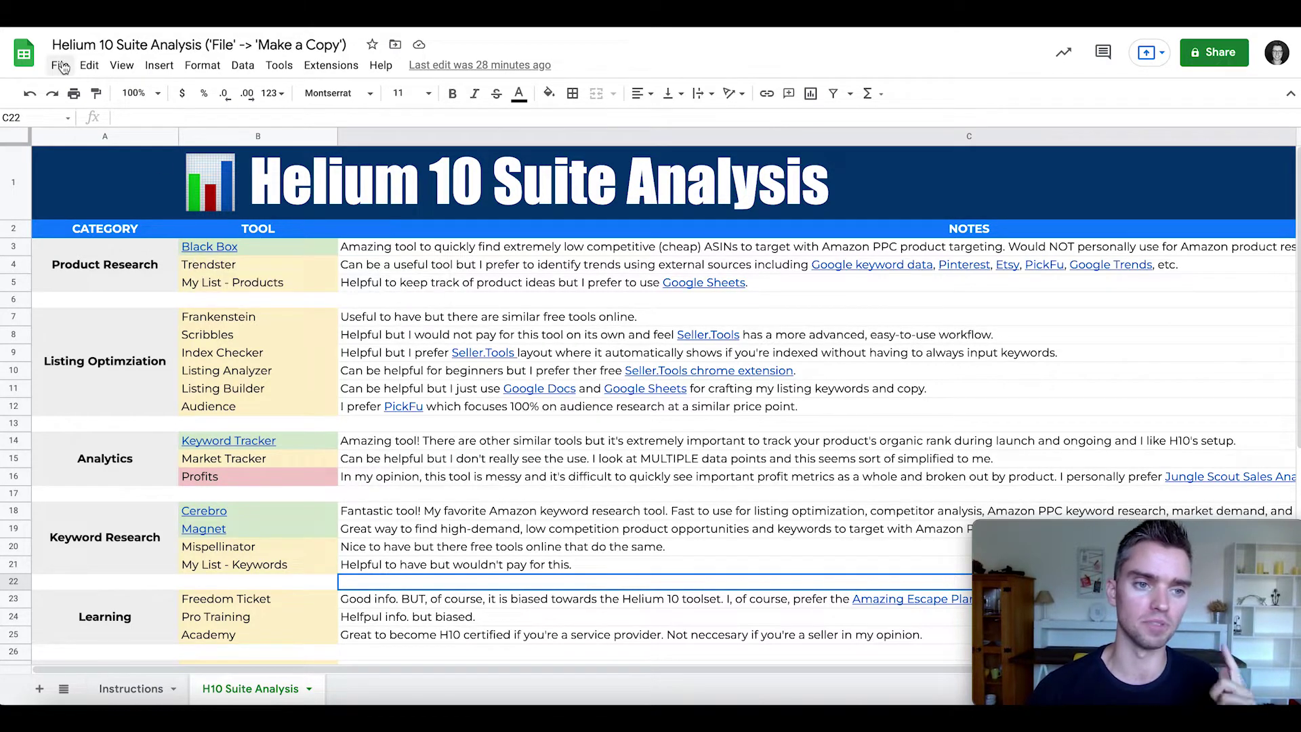
pyautogui.click(61, 65)
pyautogui.moveTo(90, 65)
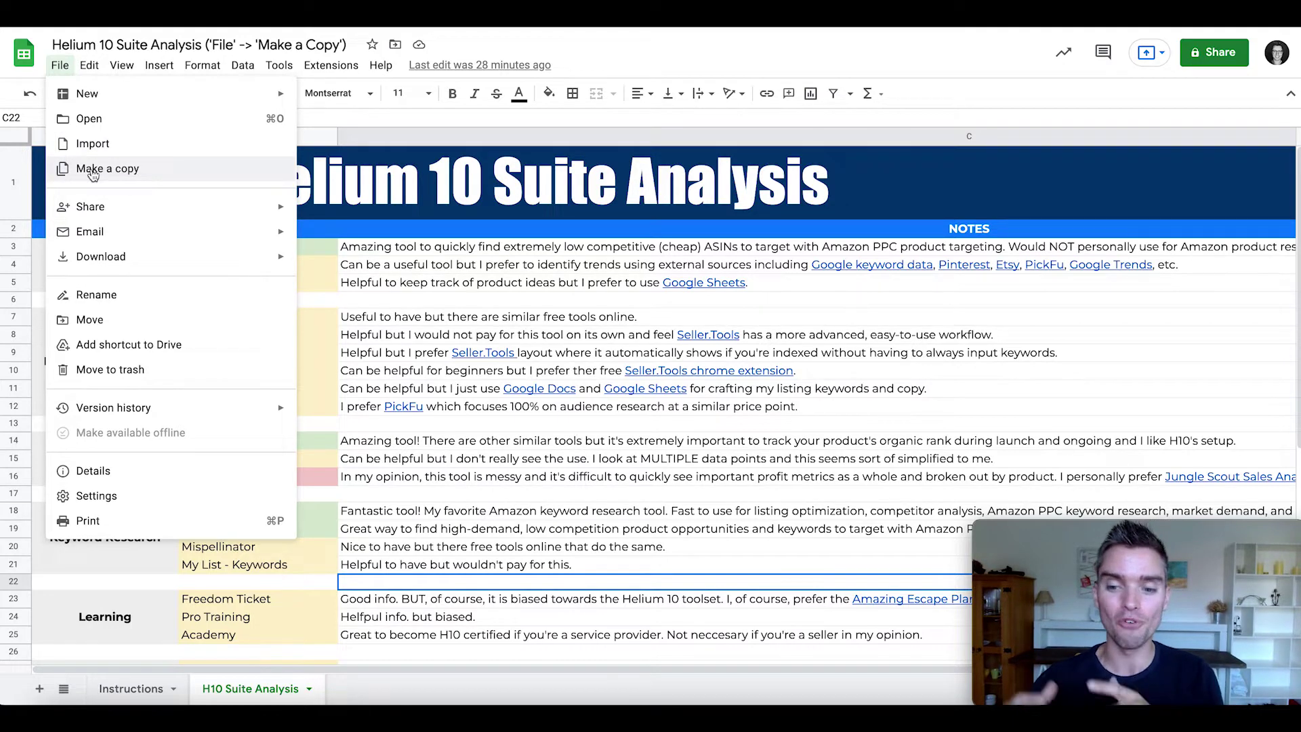
pyautogui.click(490, 315)
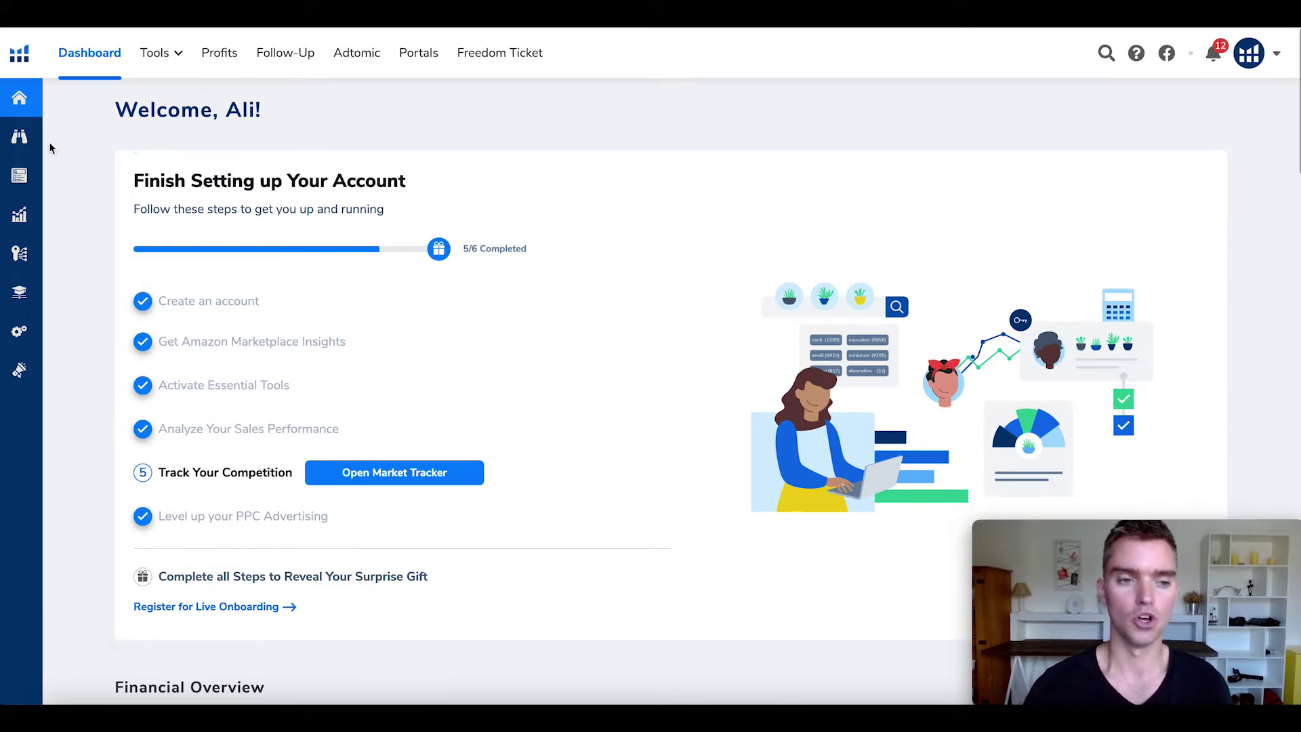
# Step: Switch to the Helium 10 dashboard and open the Black Box product research tool
pyautogui.moveTo(25, 139)
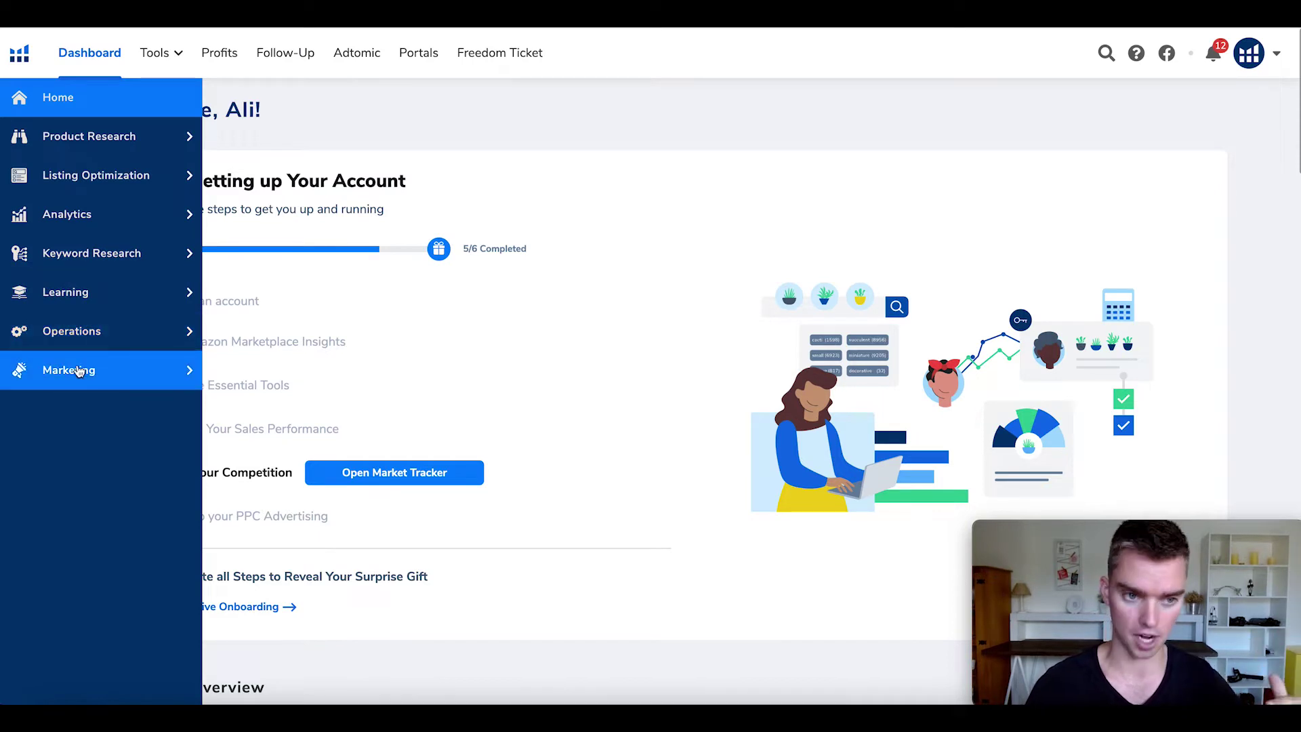
pyautogui.click(94, 144)
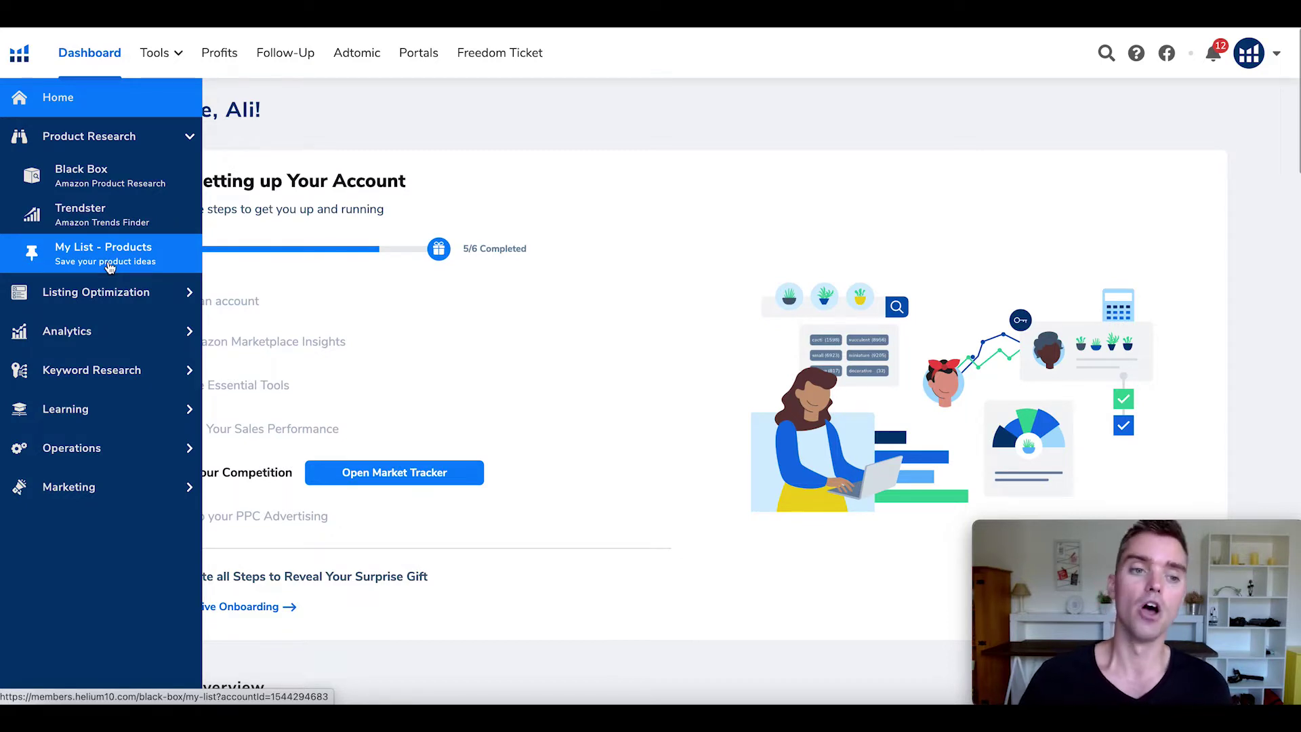
pyautogui.click(96, 183)
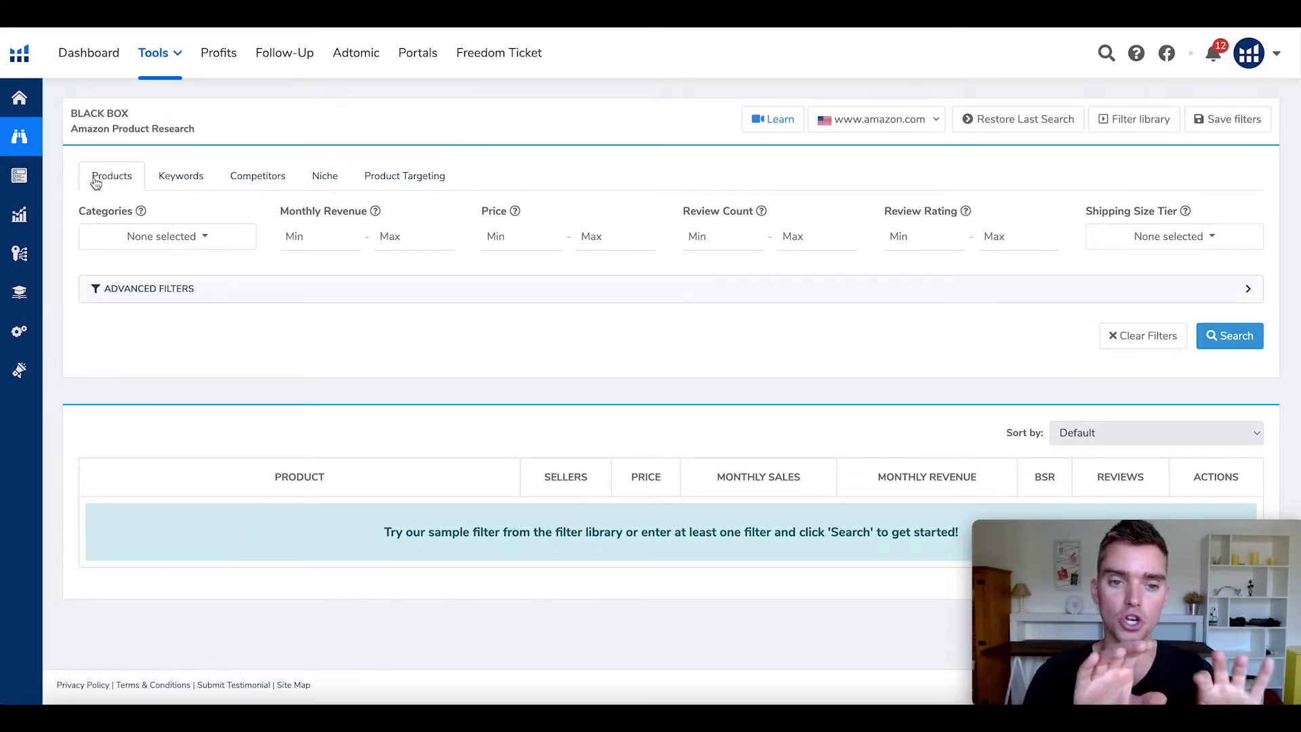
# Step: Look through the available product categories in the Black Box product filters without selecting any
pyautogui.click(190, 237)
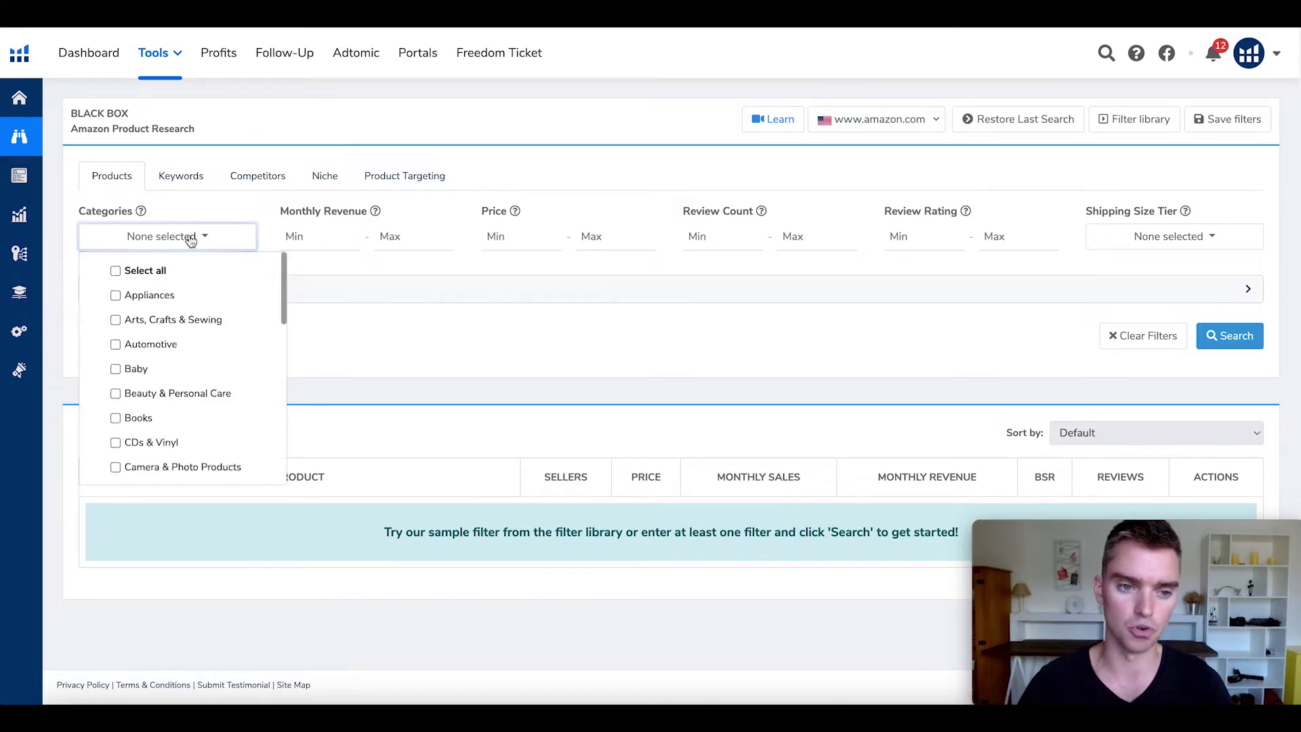
pyautogui.scroll(-1, 167, 350)
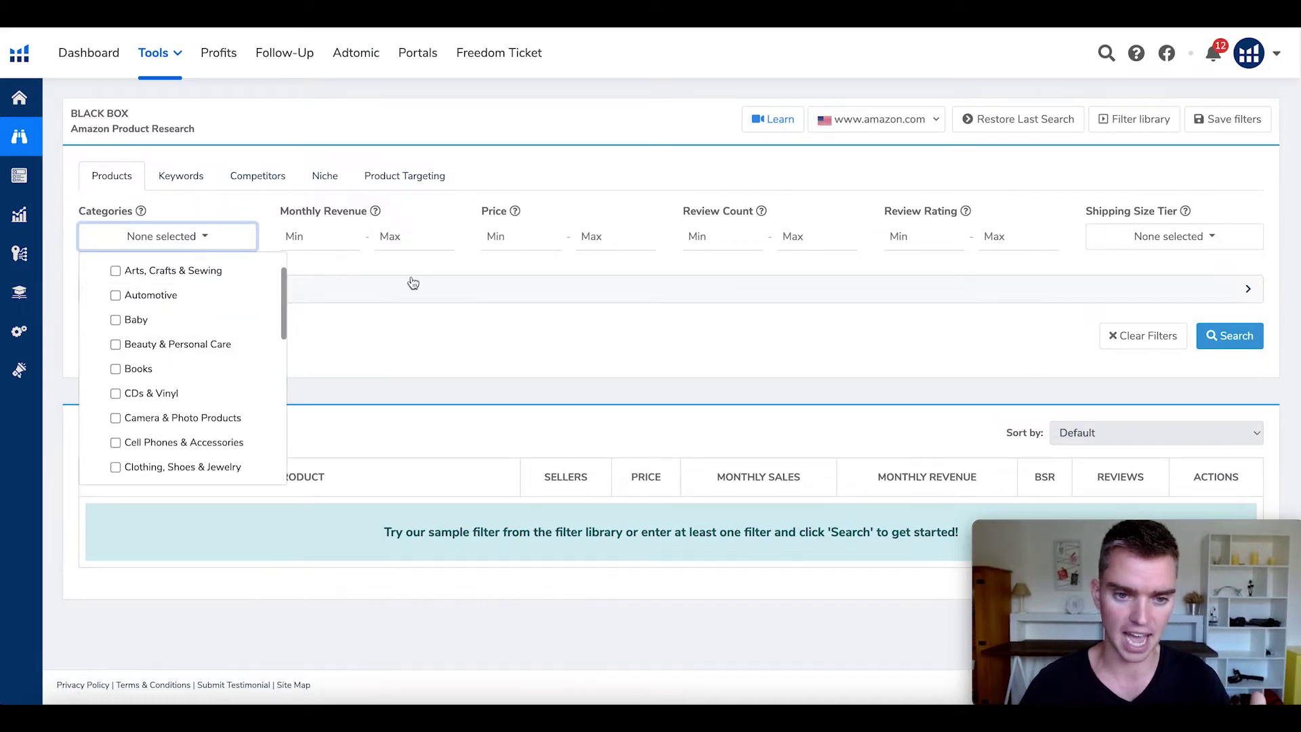
pyautogui.click(386, 264)
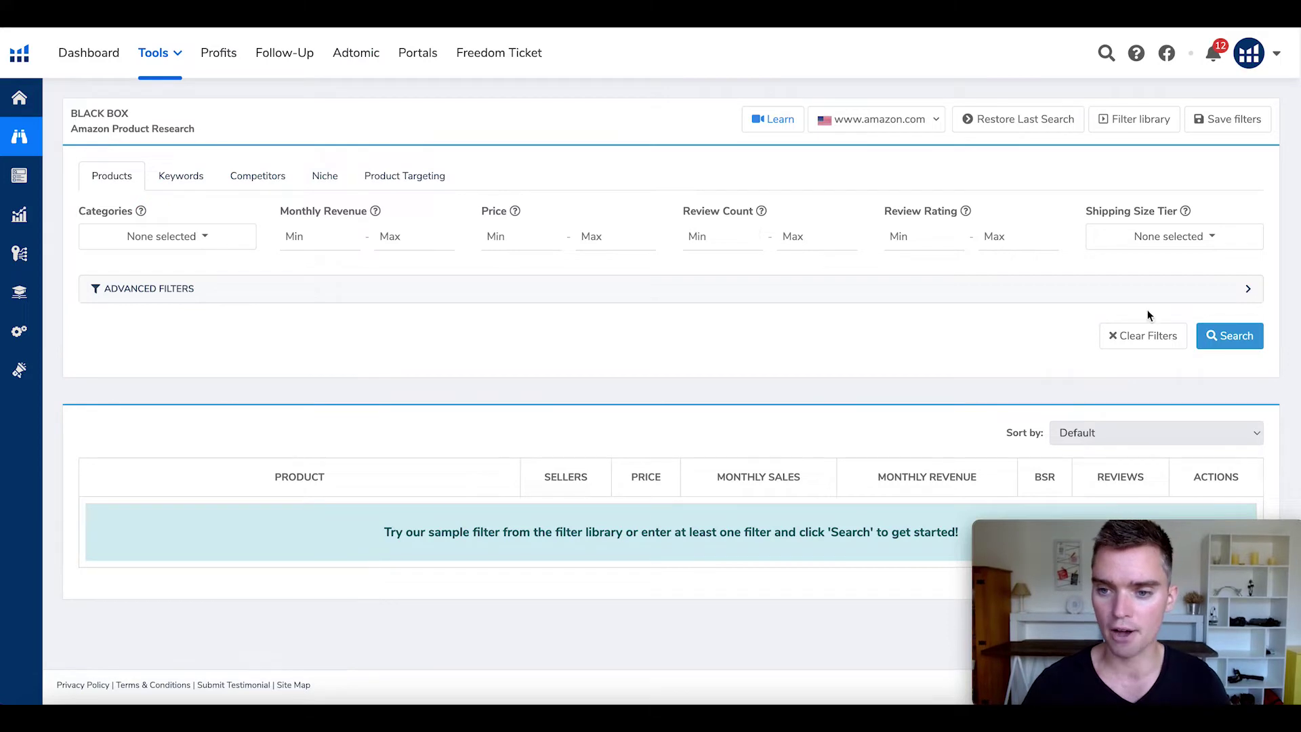
# Step: Expand the advanced filters and set the title keyword search to "soap mold"
pyautogui.click(760, 318)
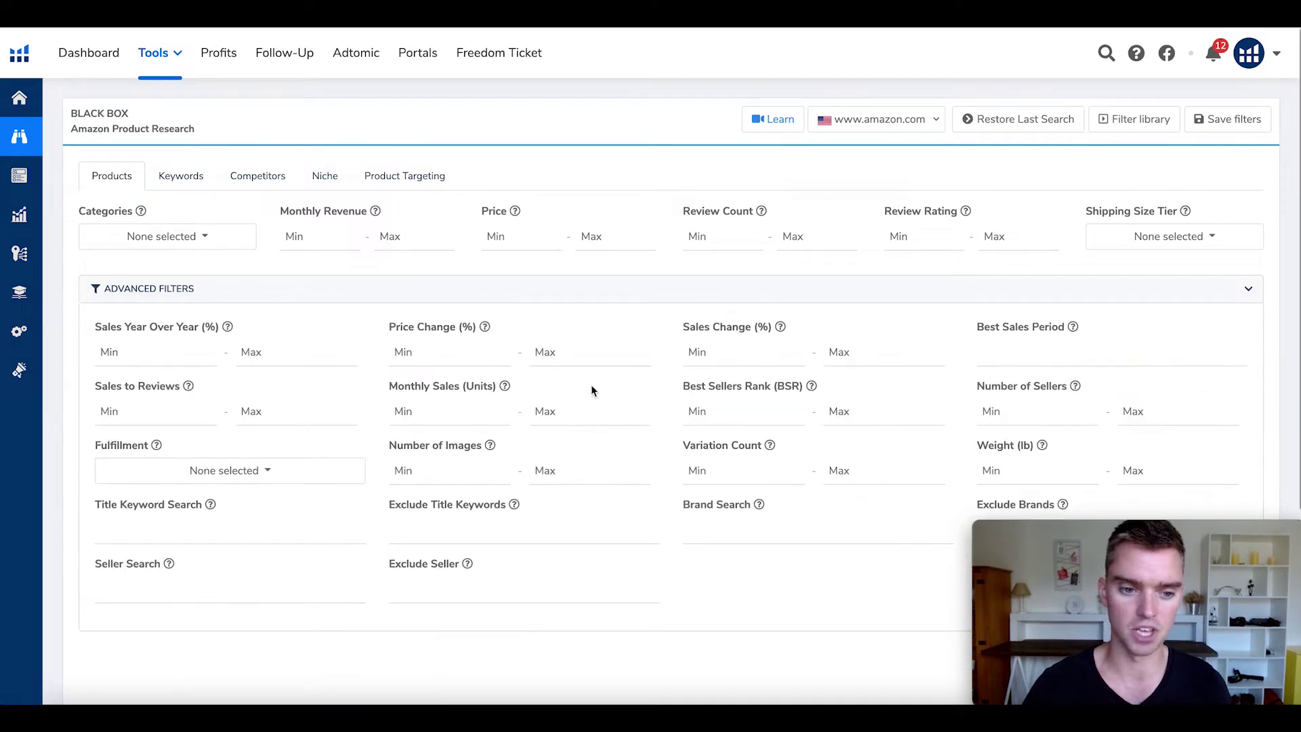
pyautogui.scroll(-1, 591, 384)
pyautogui.click(173, 497)
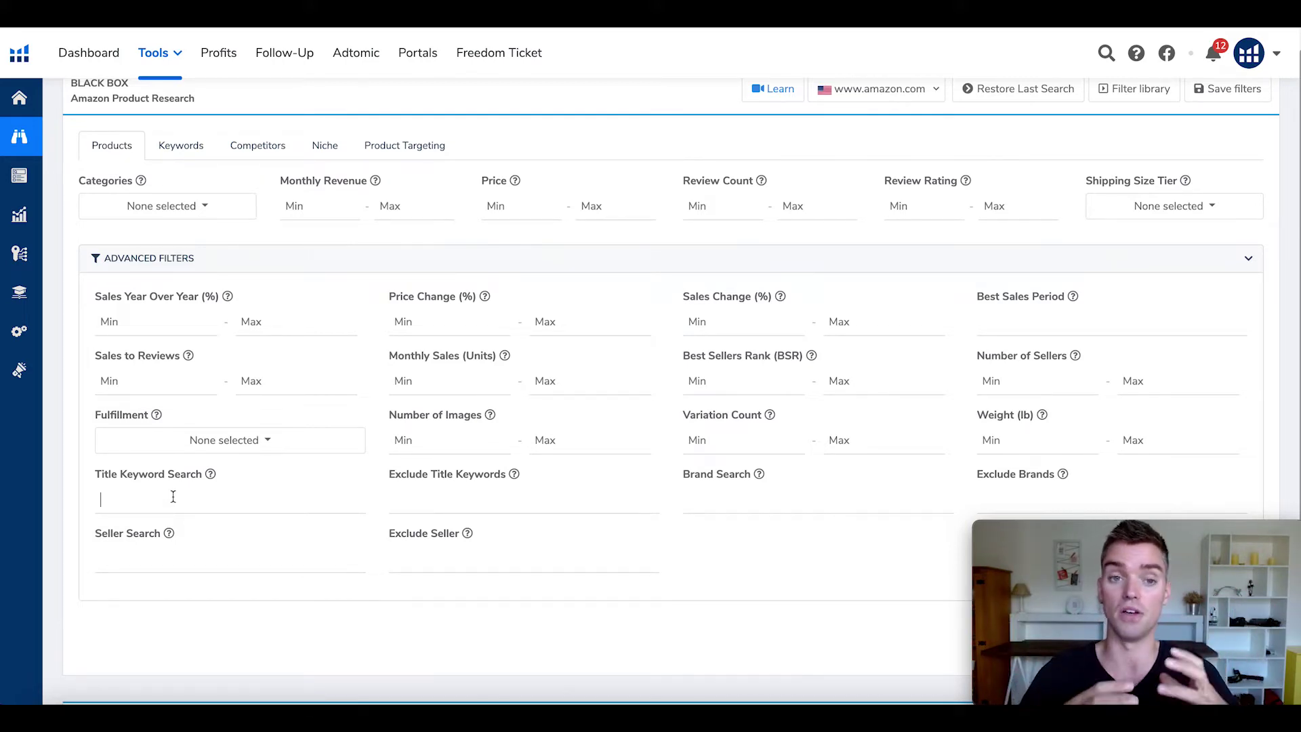
pyautogui.scroll(1, 173, 497)
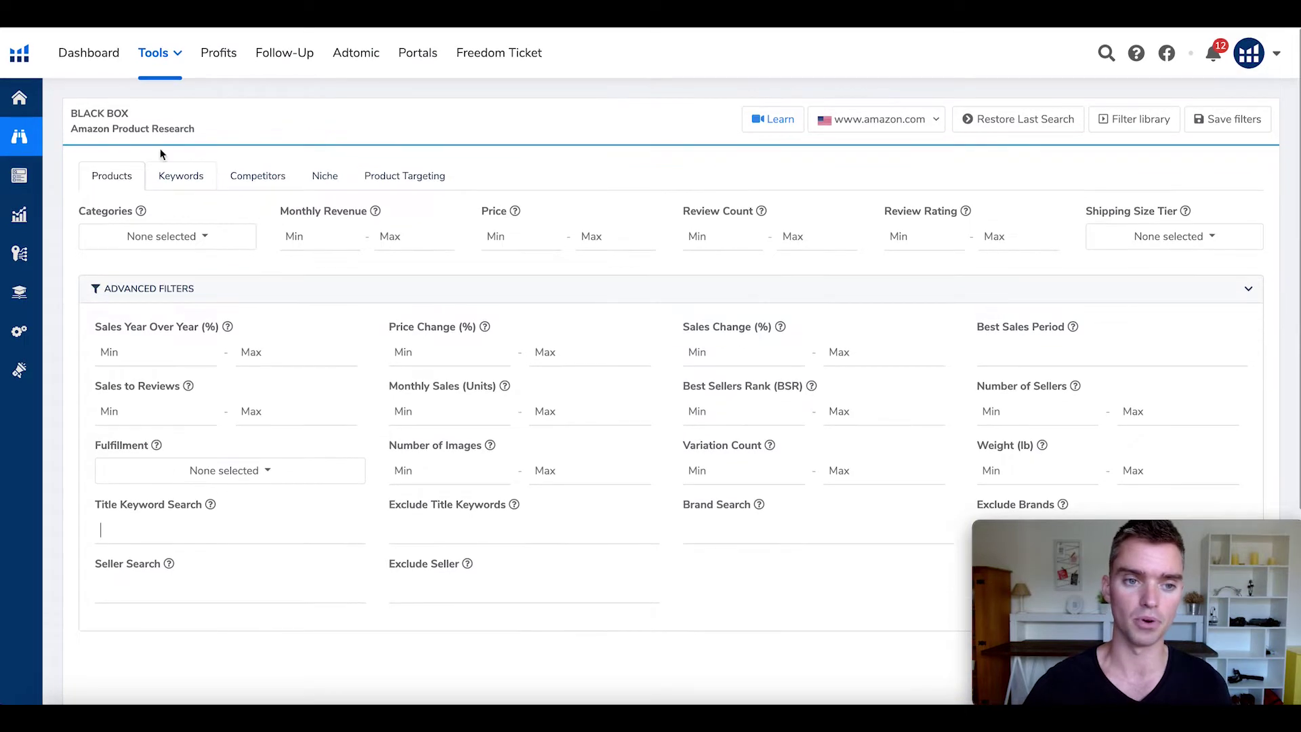
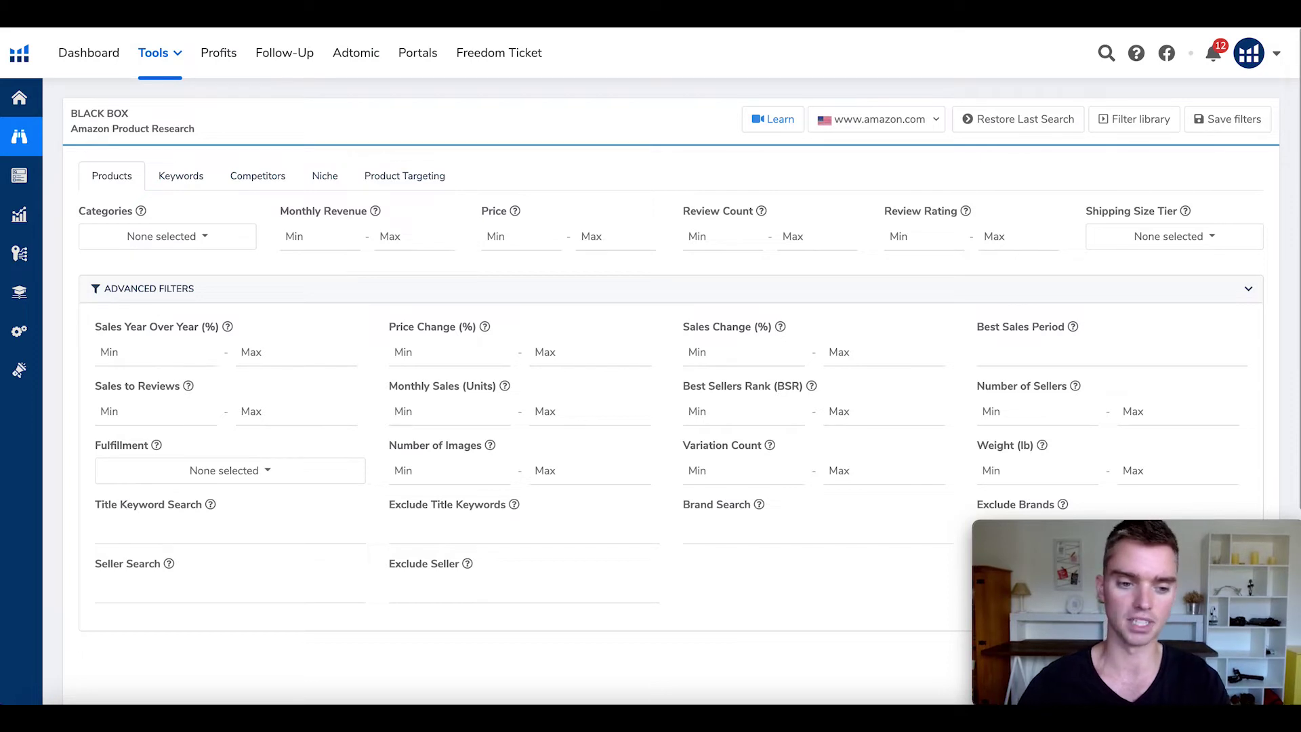
pyautogui.write('soap mold')
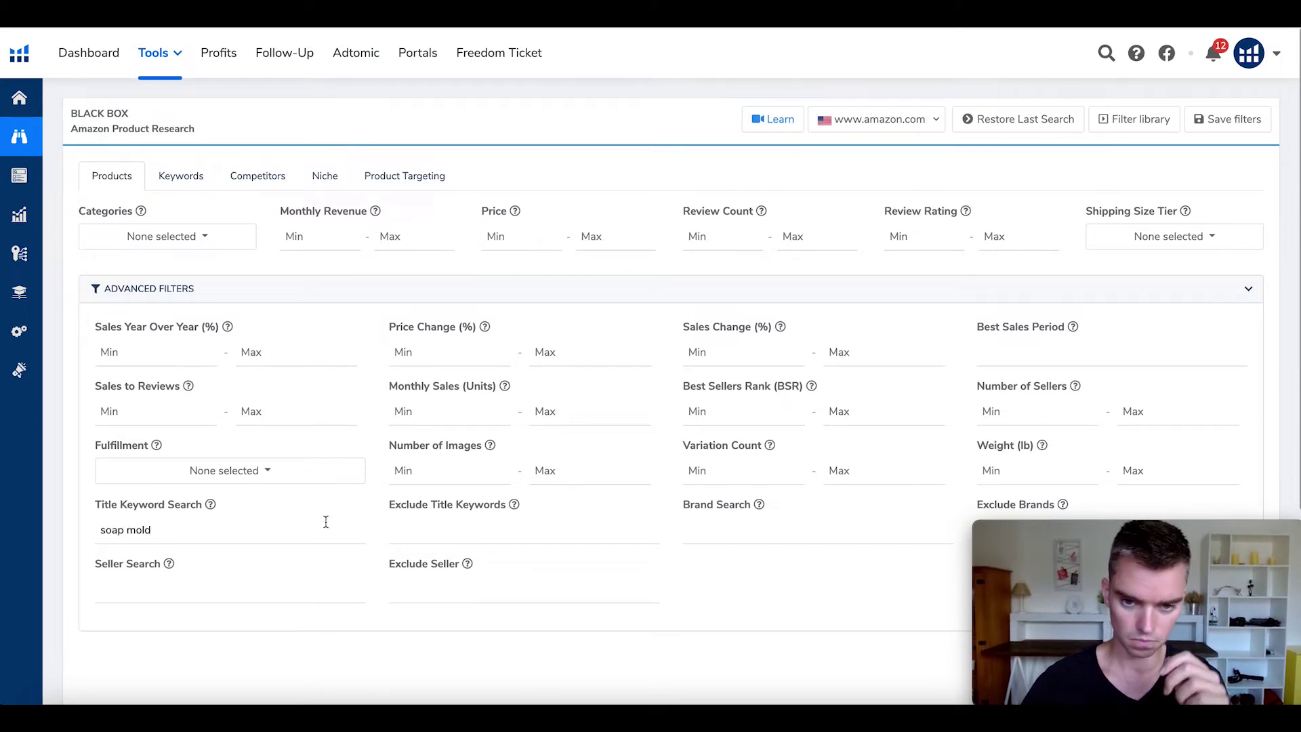
# Step: Limit the review count to a maximum of 1 and run the product search
pyautogui.click(792, 236)
pyautogui.write('1')
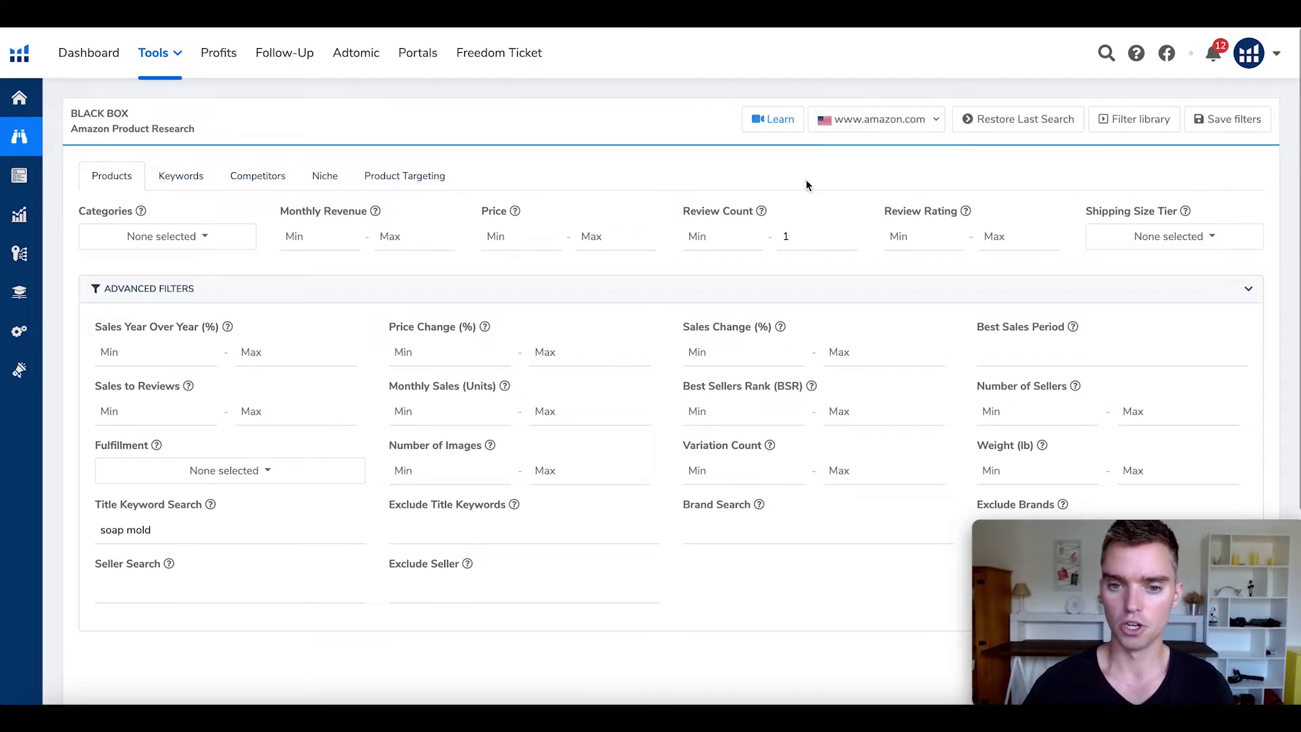
pyautogui.scroll(-1, 808, 188)
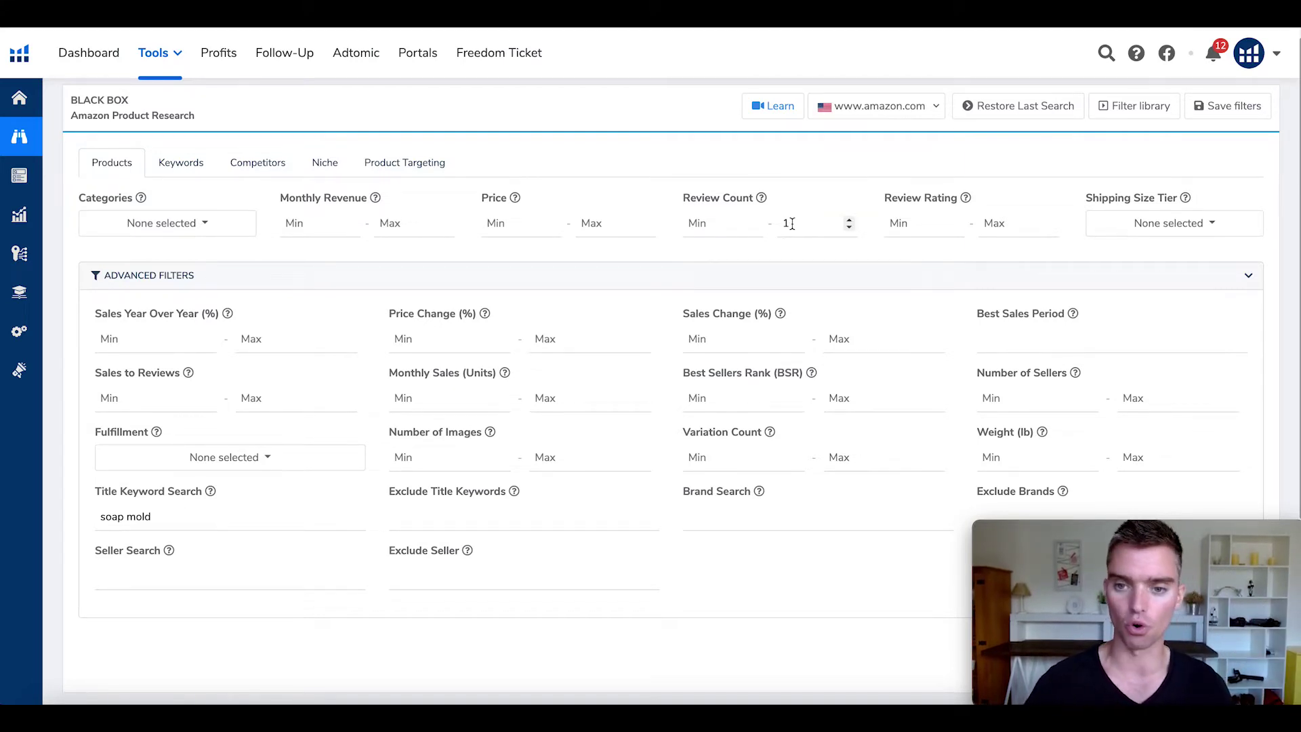
pyautogui.scroll(1, 813, 241)
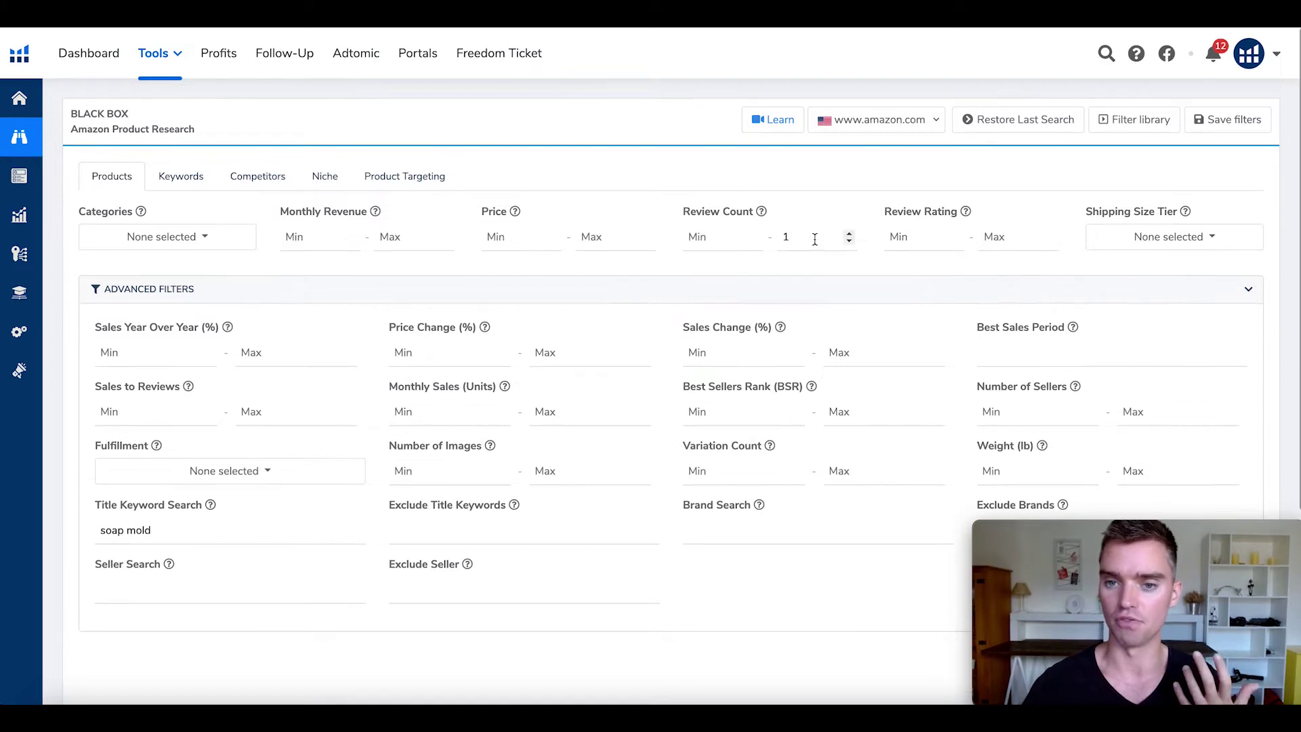
pyautogui.scroll(-3, 812, 296)
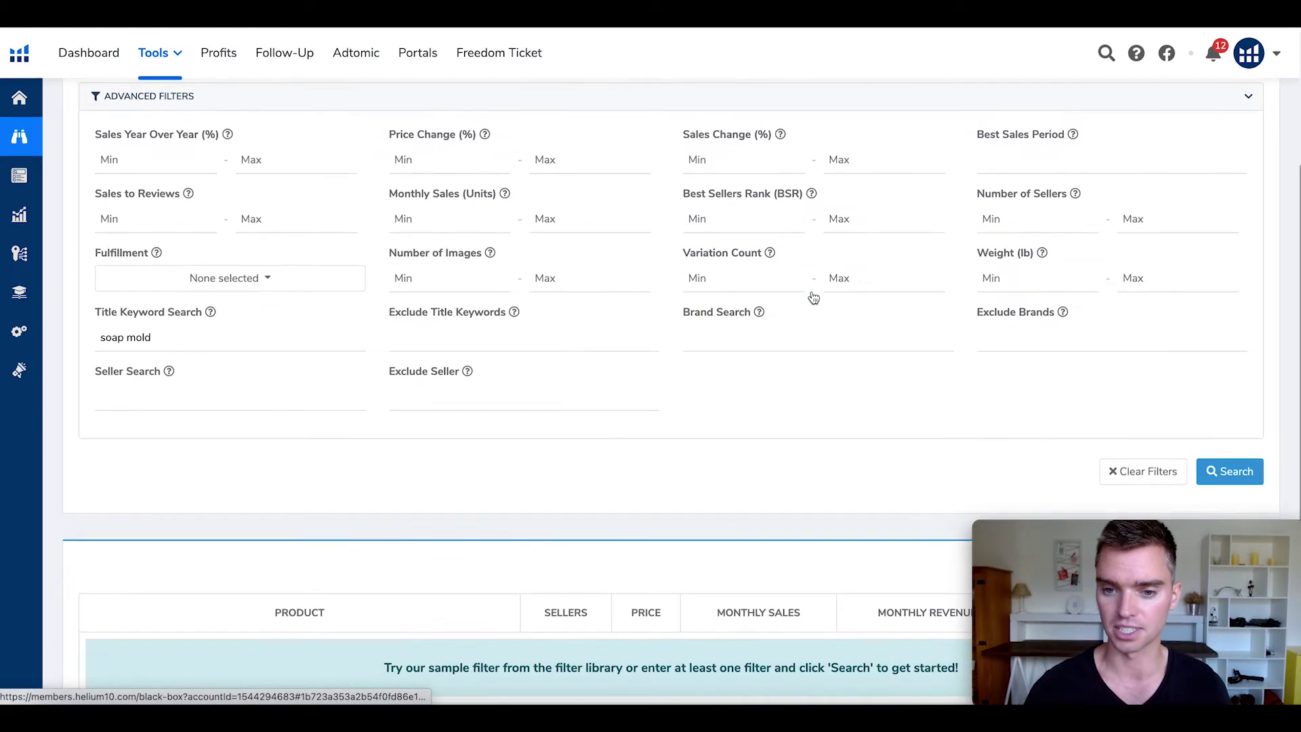
pyautogui.click(1228, 470)
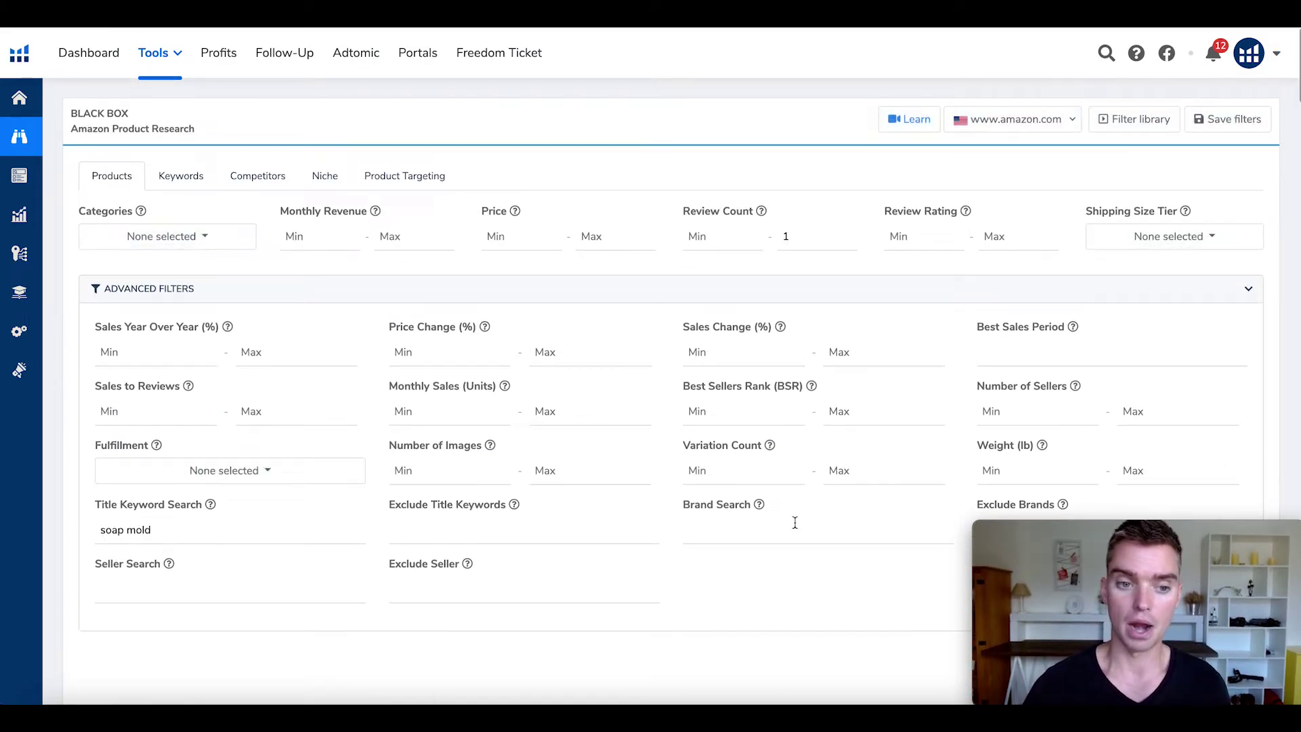
# Step: Examine the soap mold products found, including their details, price, sales, BSR and reviews, and compare them with the filters
pyautogui.scroll(-8, 794, 521)
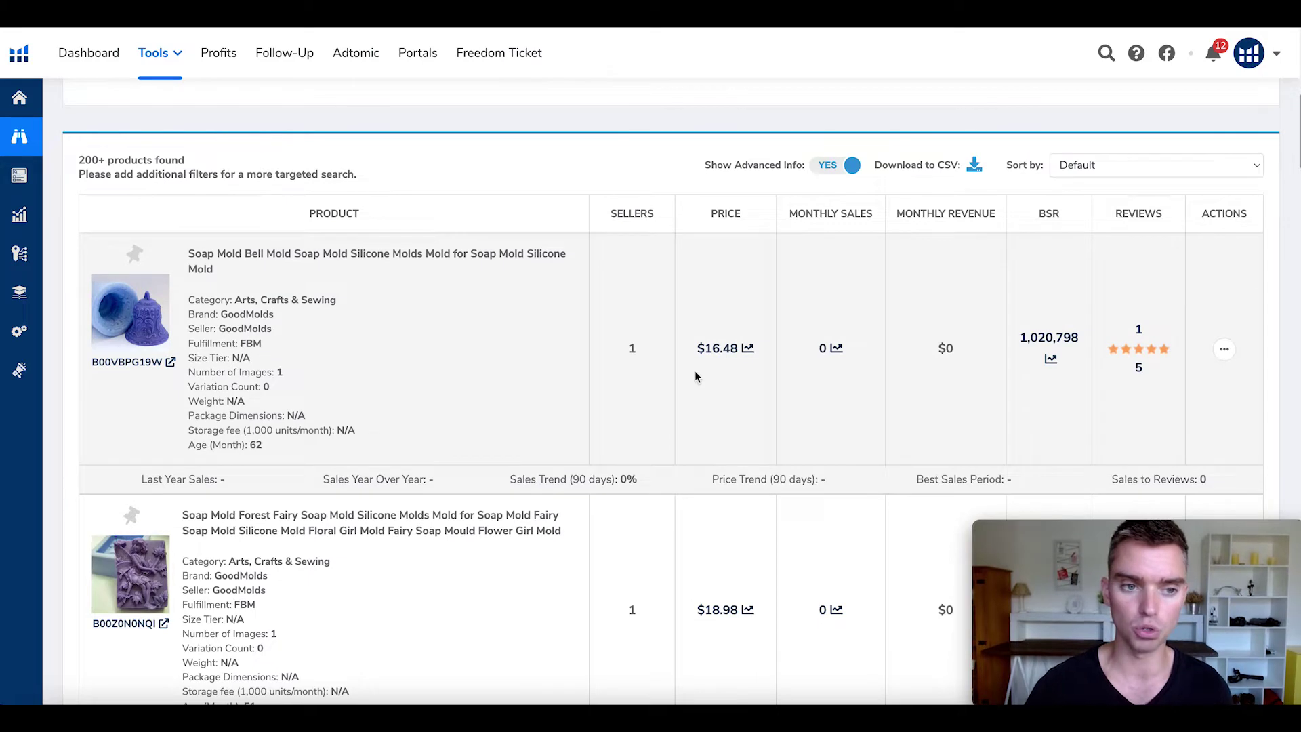
pyautogui.scroll(-1, 694, 371)
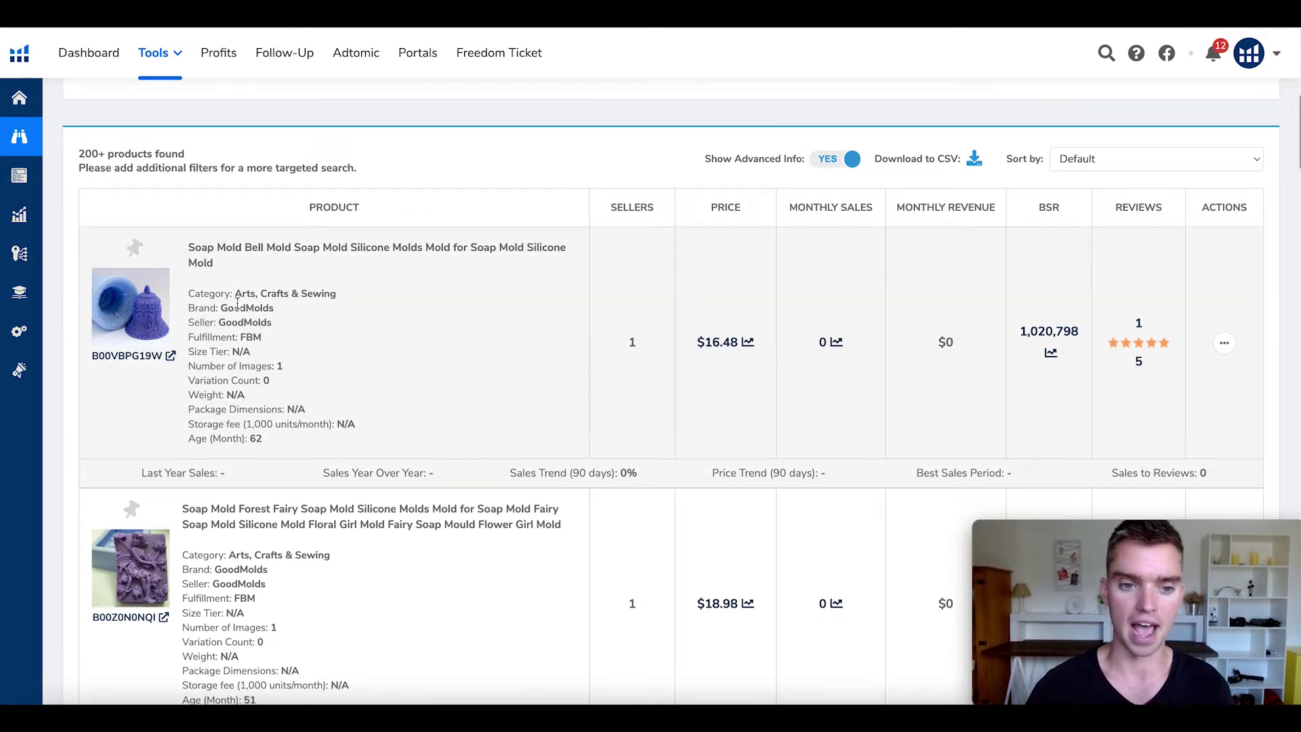
pyautogui.scroll(-1, 277, 340)
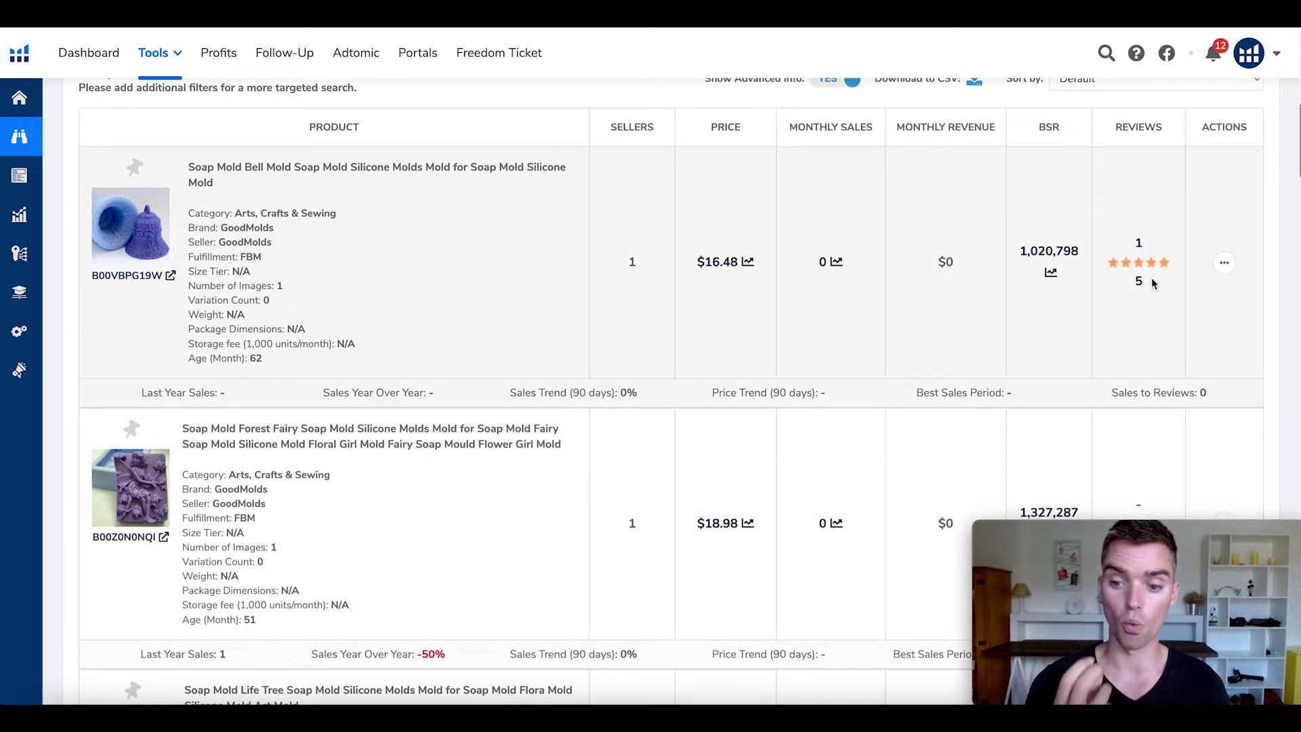
pyautogui.scroll(3, 1154, 283)
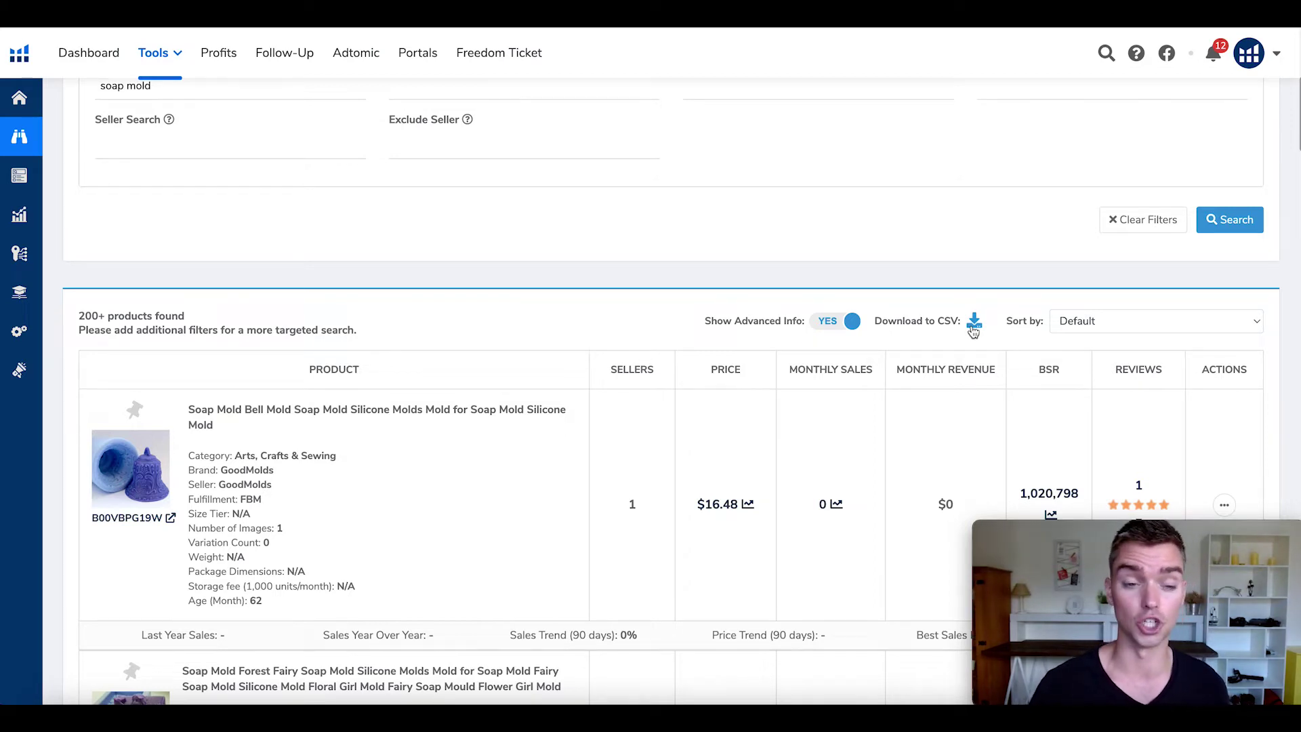
pyautogui.scroll(5, 945, 252)
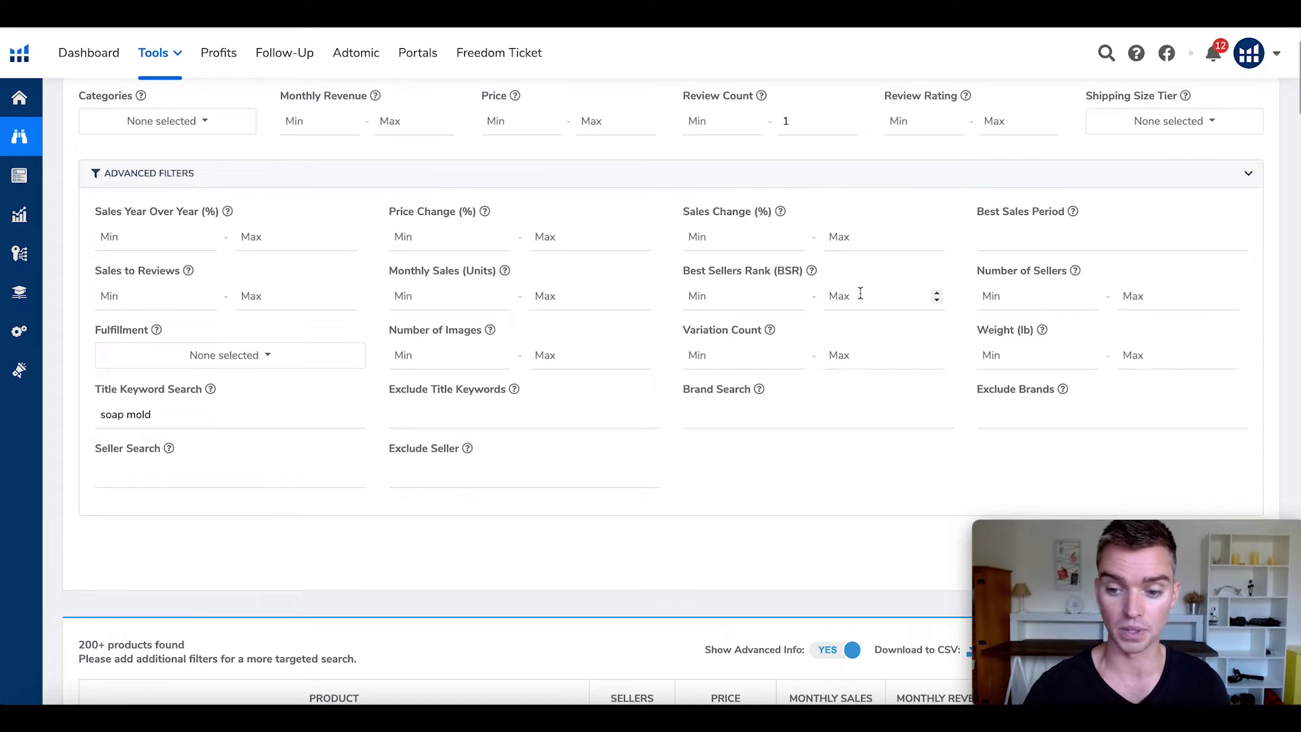
pyautogui.scroll(-6, 857, 292)
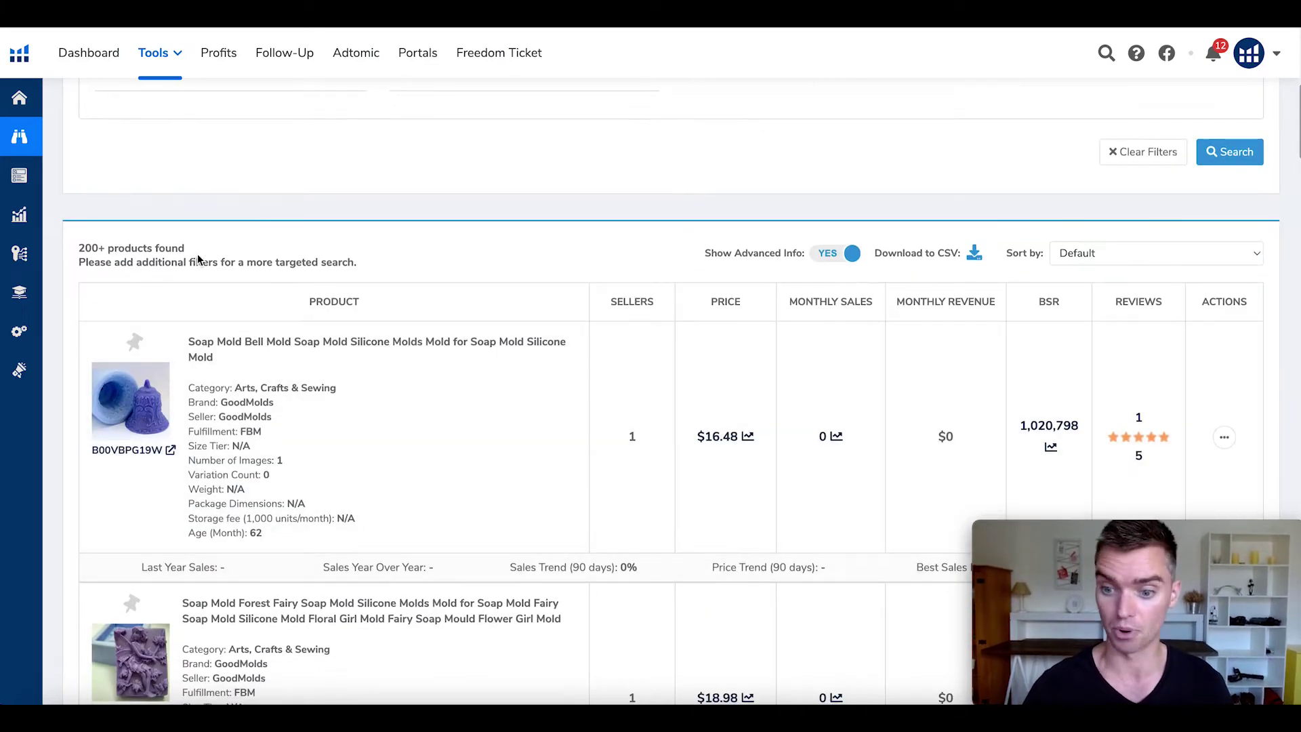
pyautogui.scroll(1, 662, 299)
pyautogui.scroll(7, 662, 299)
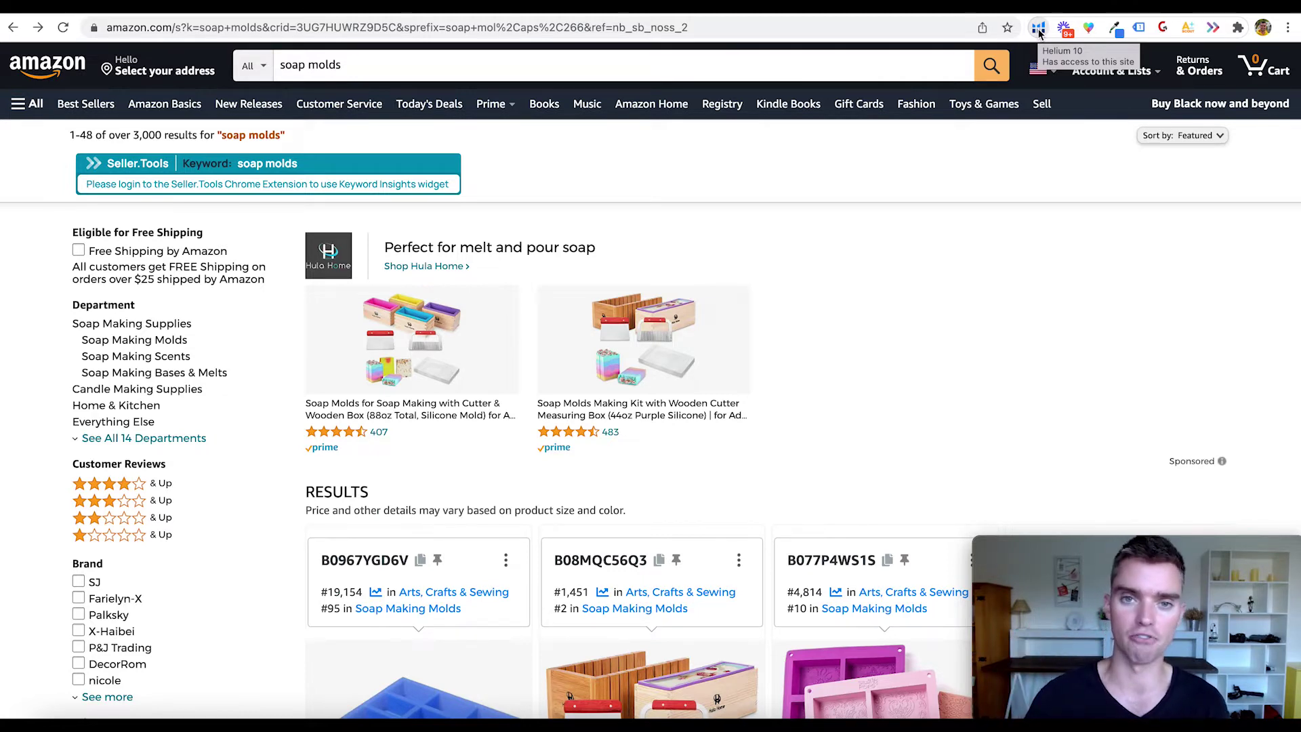
# Step: Switch to Amazon and check which Helium 10 extension tools are offered for the soap molds results and the product with Review Insights open
pyautogui.click(1039, 28)
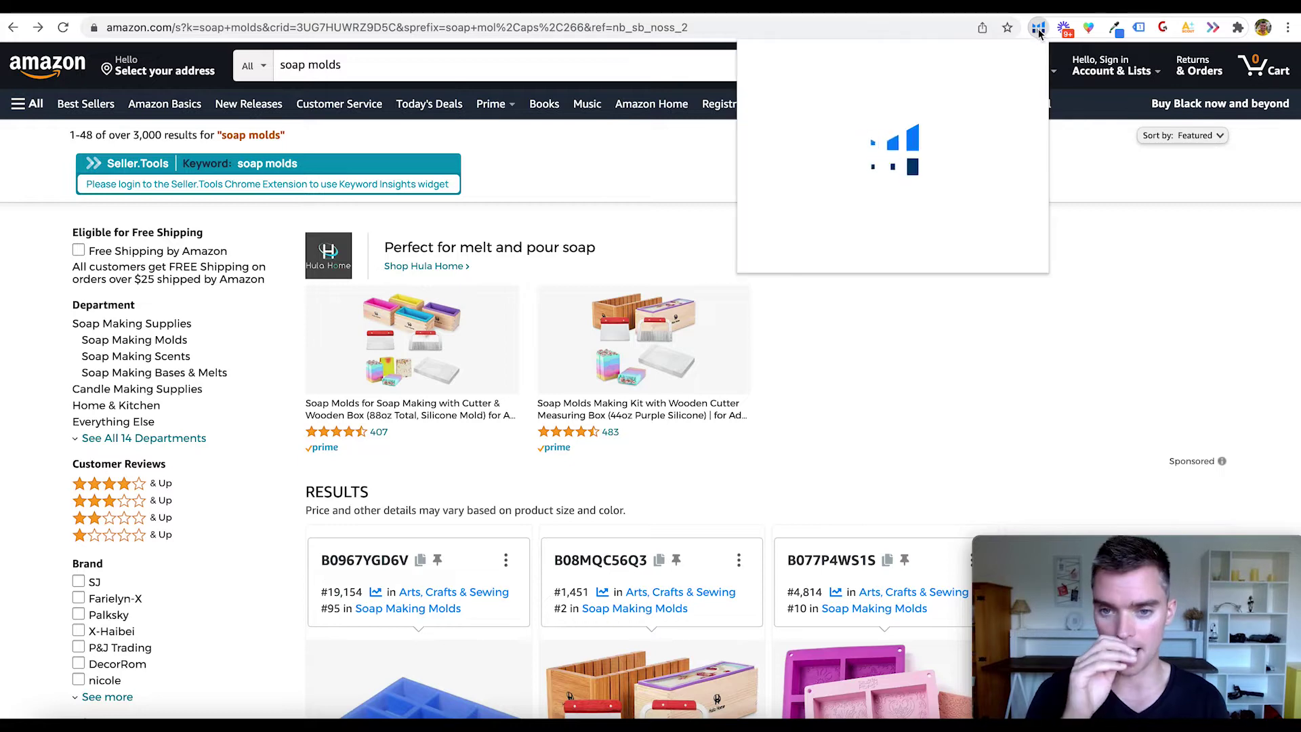
pyautogui.click(1039, 28)
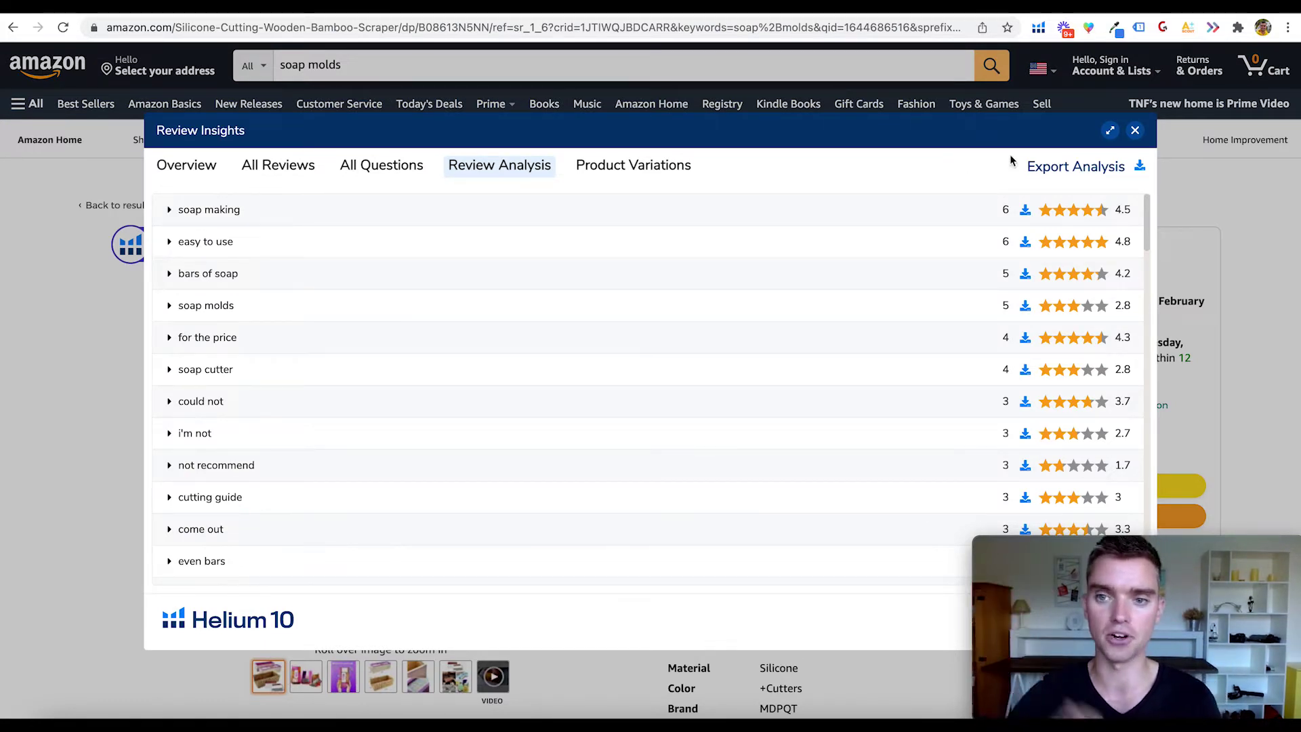
pyautogui.click(1039, 29)
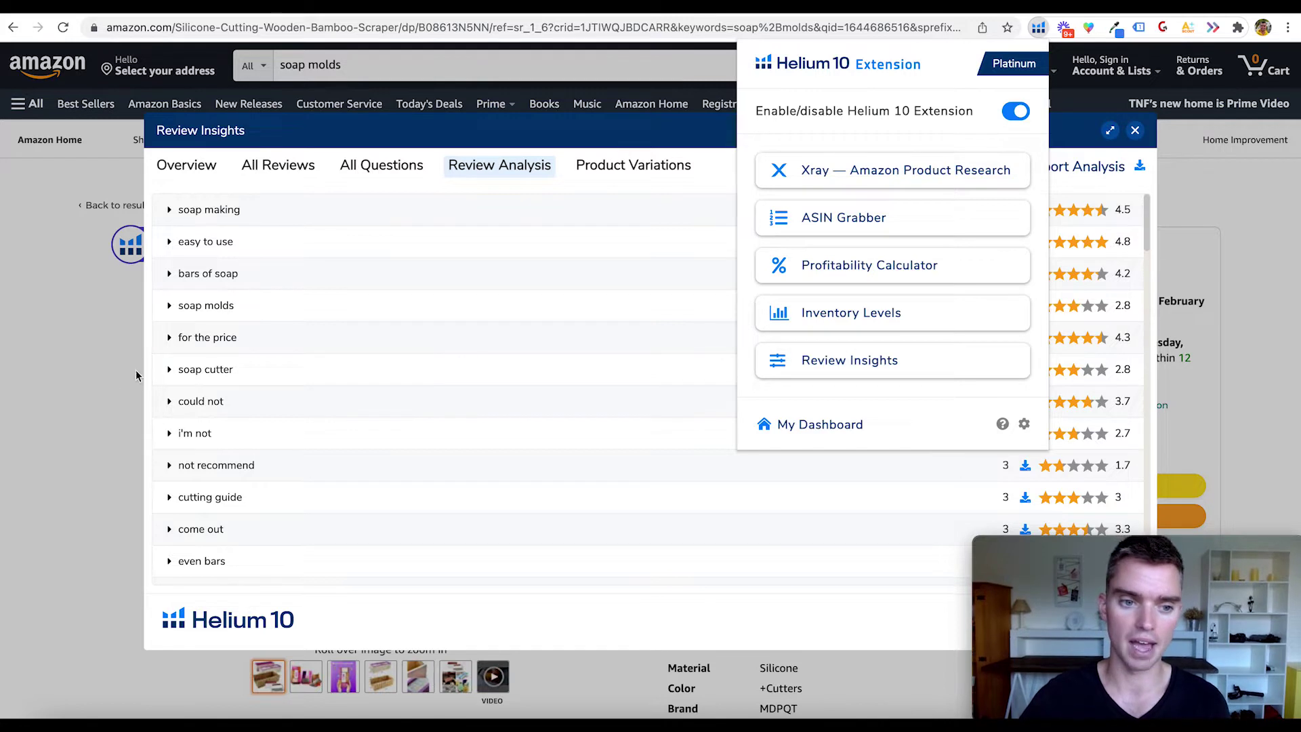
pyautogui.click(72, 405)
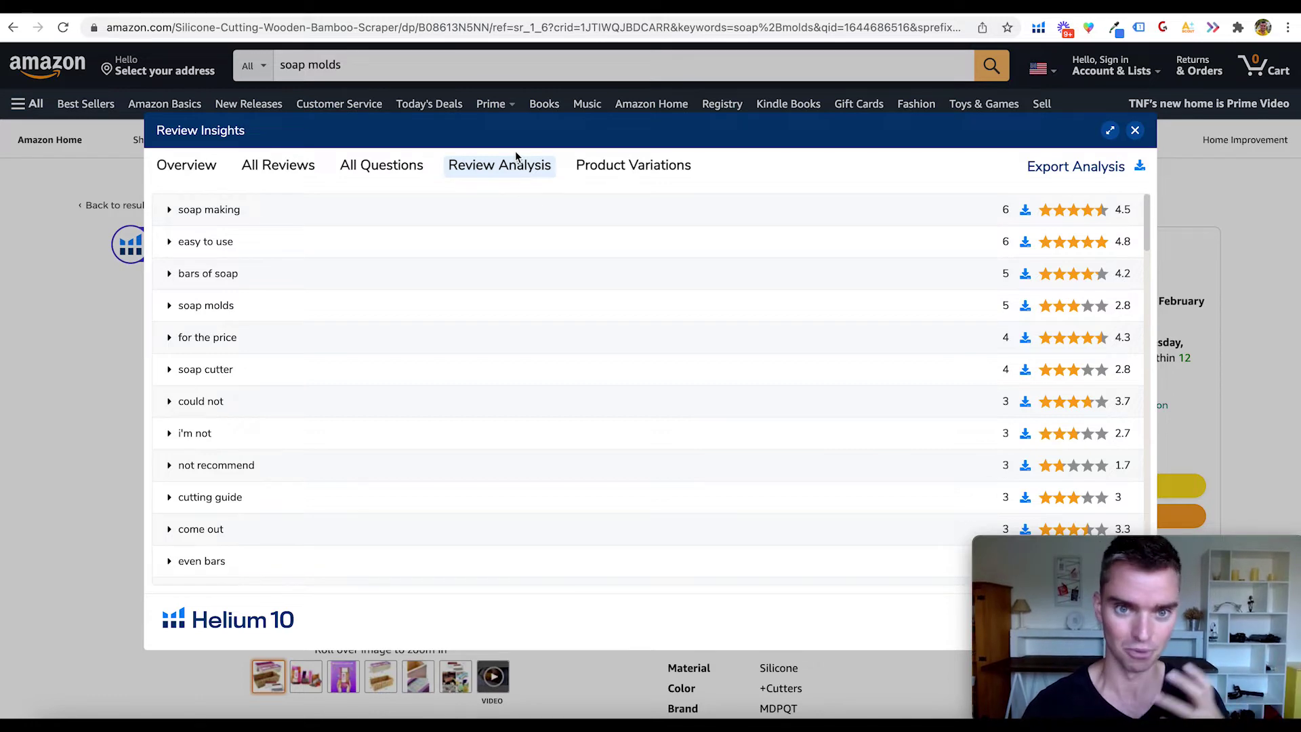
# Step: Return to the Amazon search results for "soap molds" and run the Helium 10 Xray product research on them
pyautogui.press('super+bracketleft')
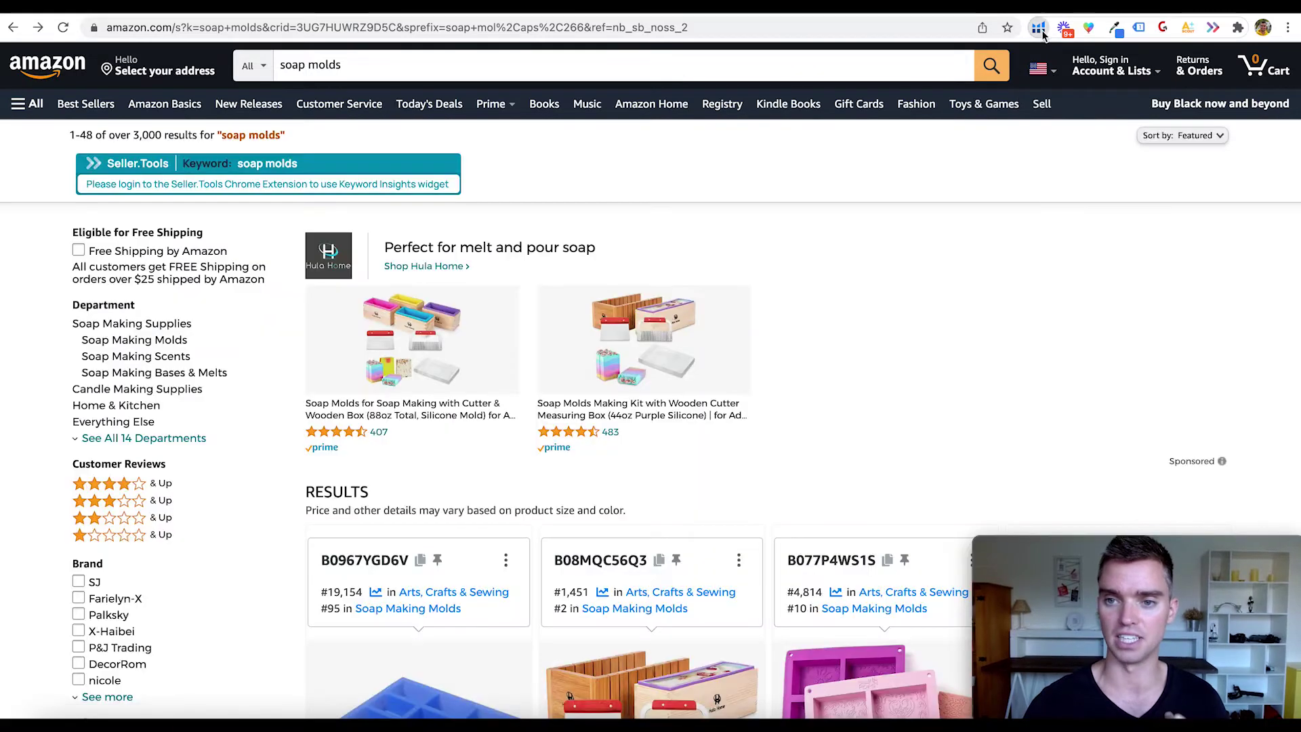
pyautogui.click(1039, 29)
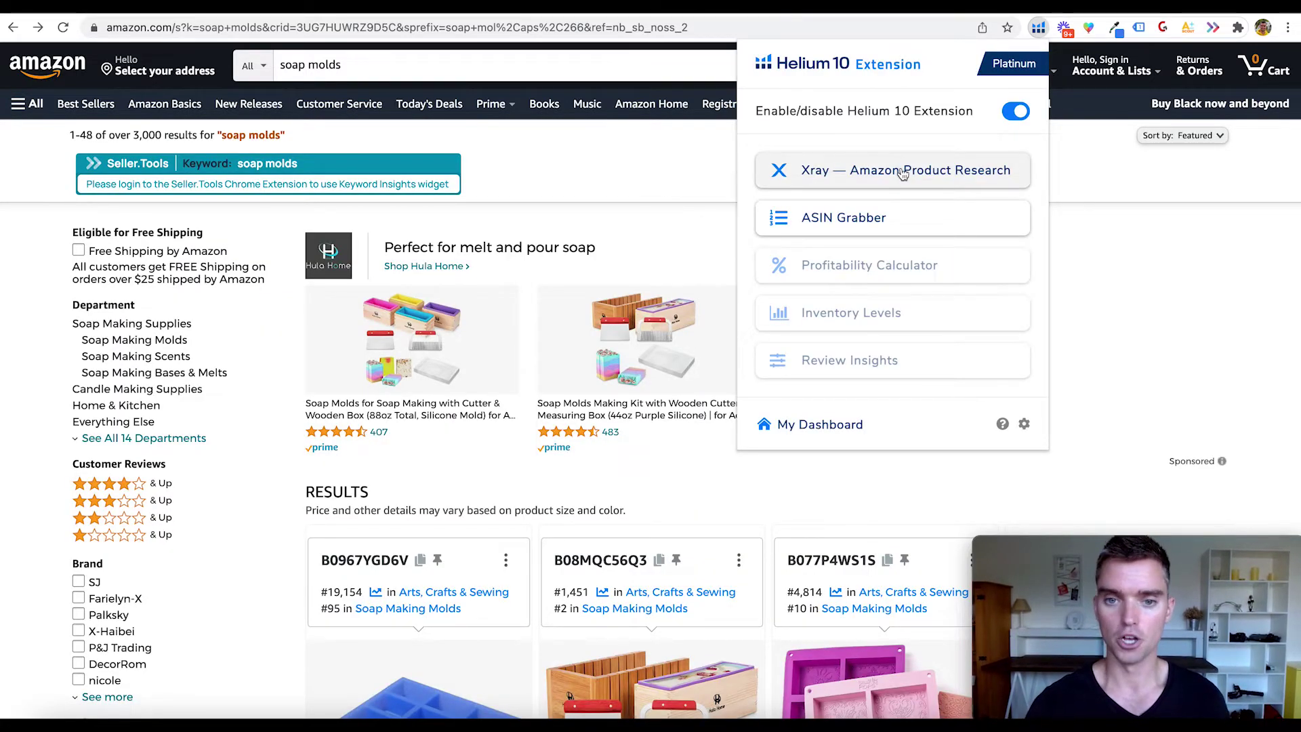
pyautogui.click(712, 176)
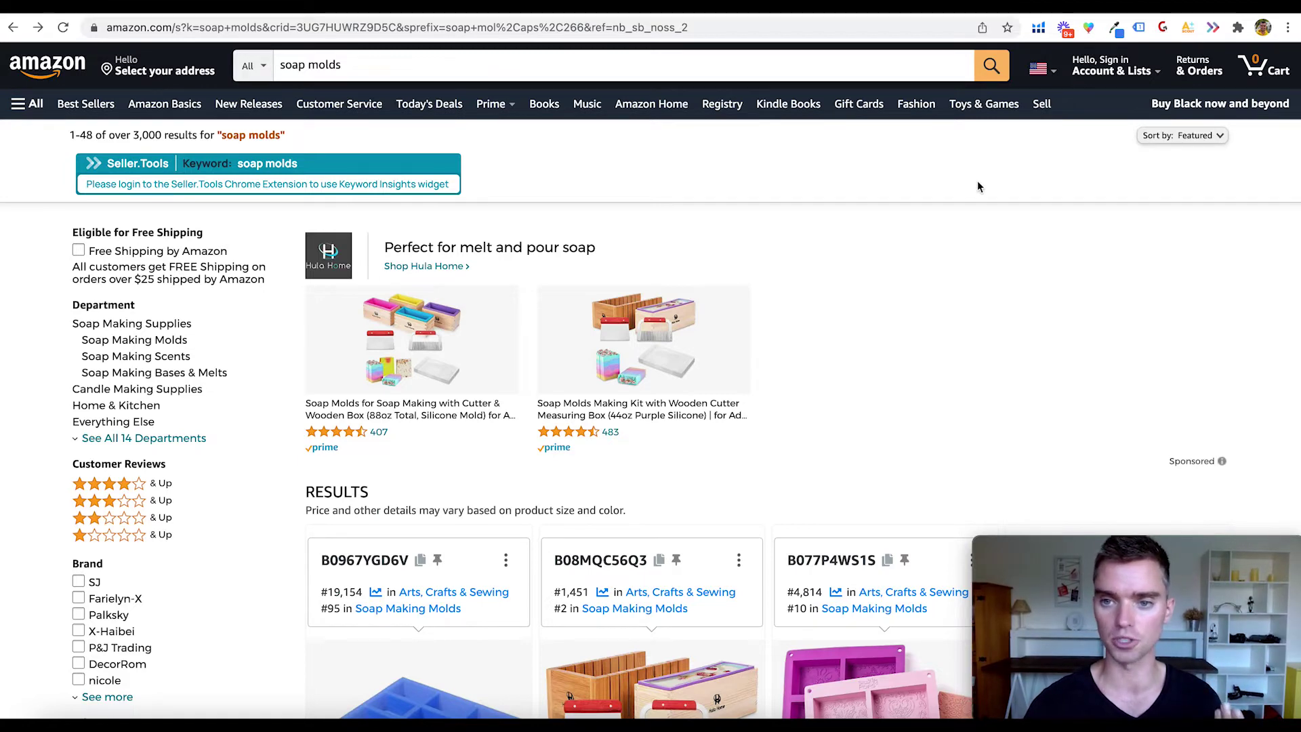
pyautogui.click(1038, 30)
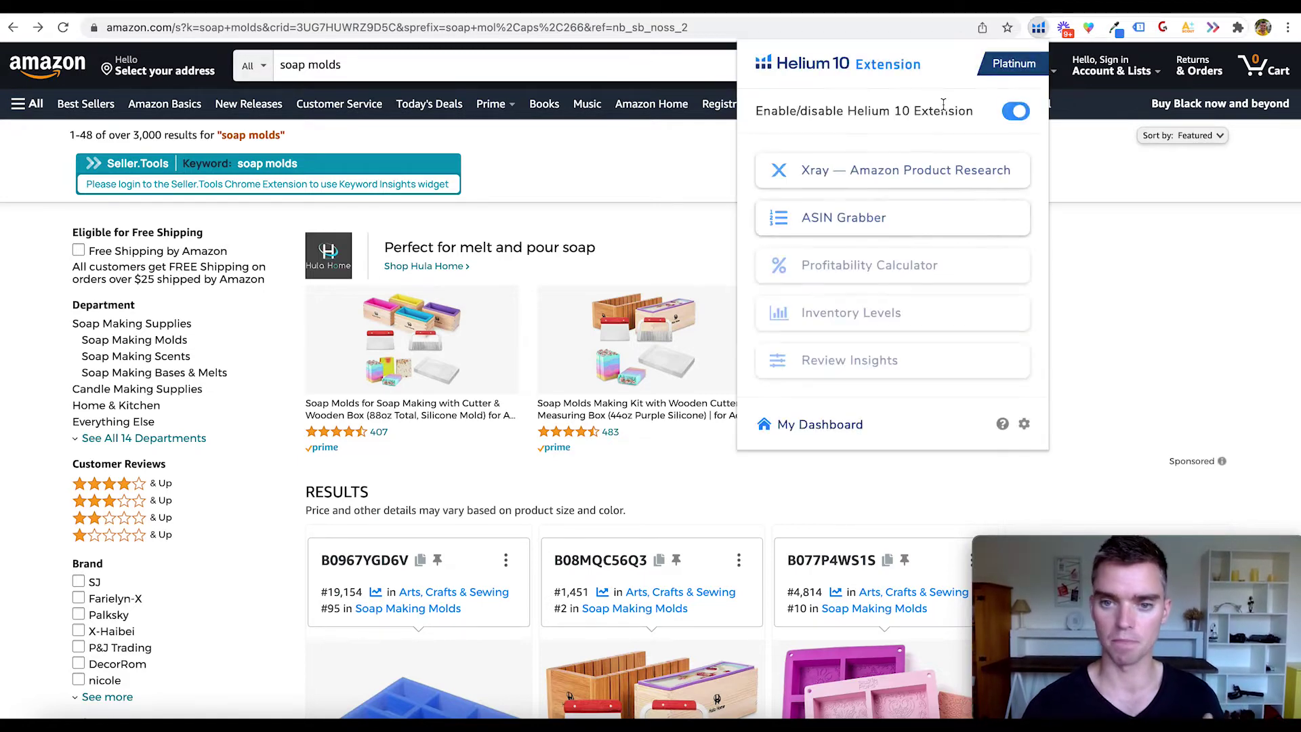
pyautogui.click(869, 175)
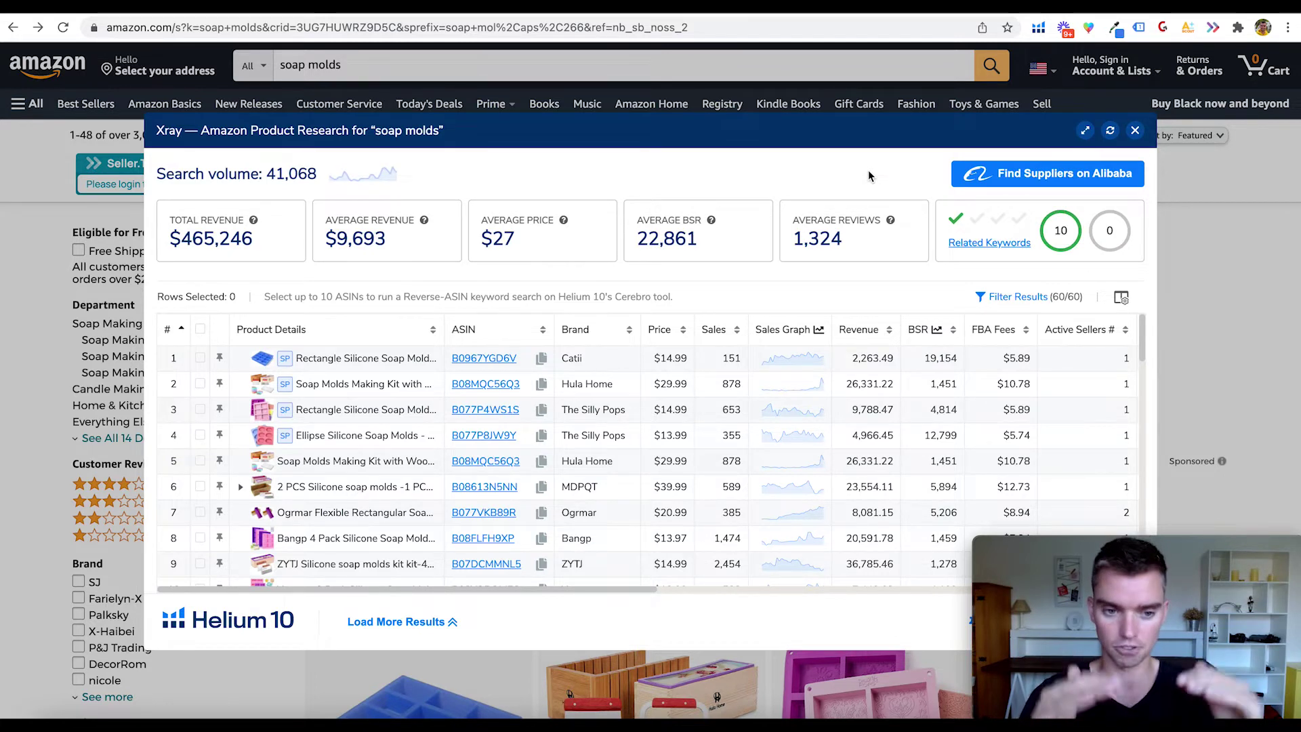
# Step: Sort the Xray soap molds results by revenue from highest to lowest, review them, and close the Xray window
pyautogui.click(872, 334)
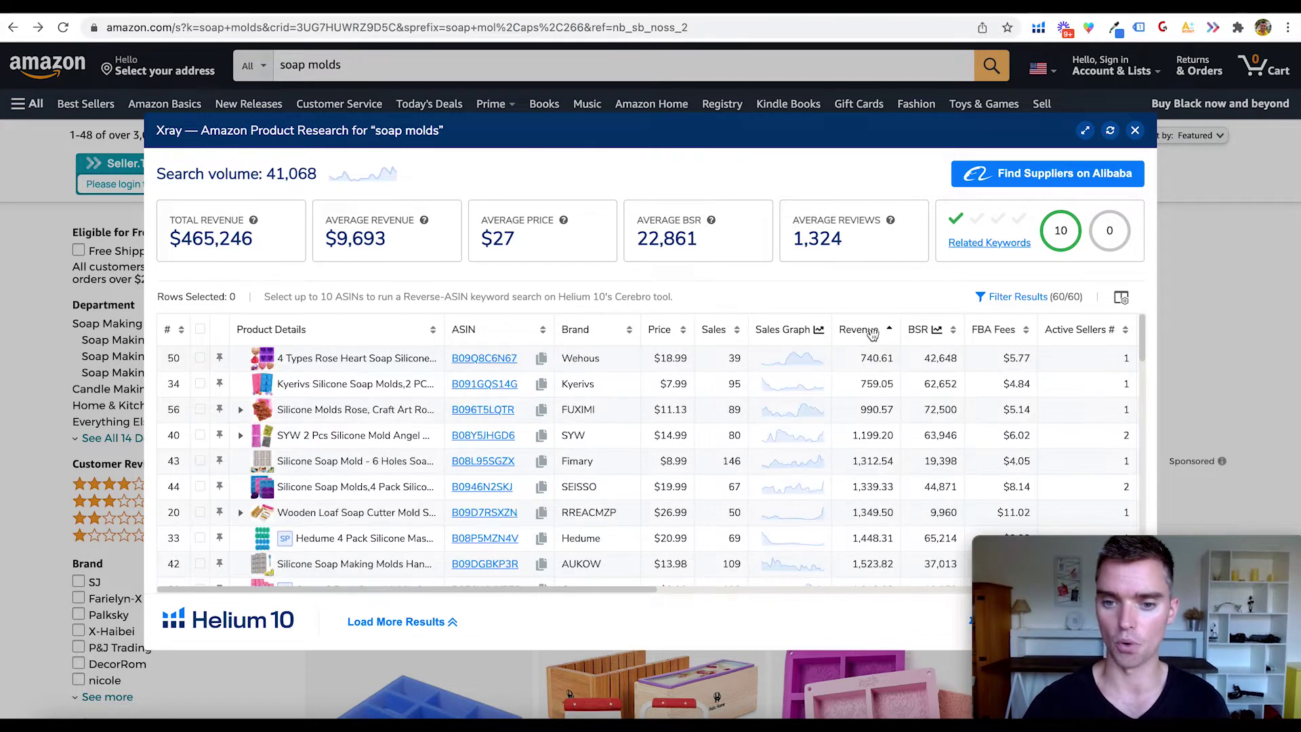
pyautogui.click(872, 334)
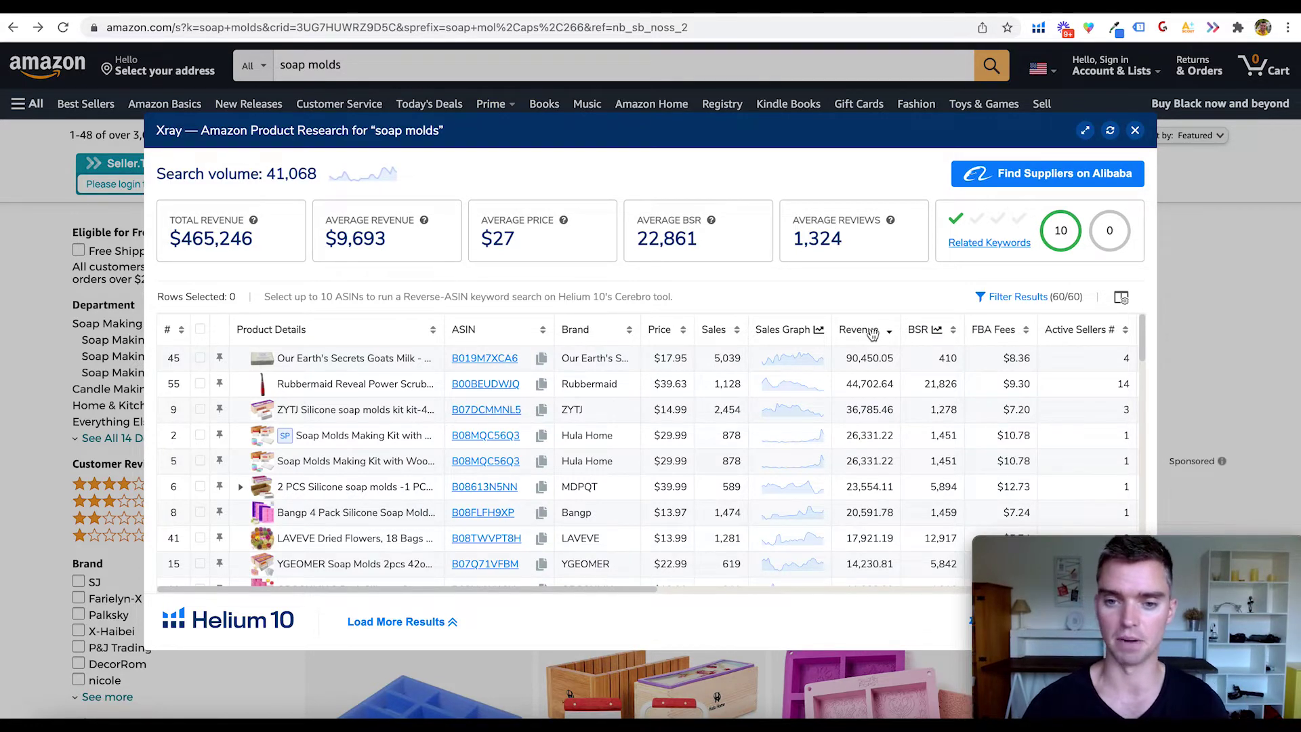
pyautogui.scroll(-1, 850, 295)
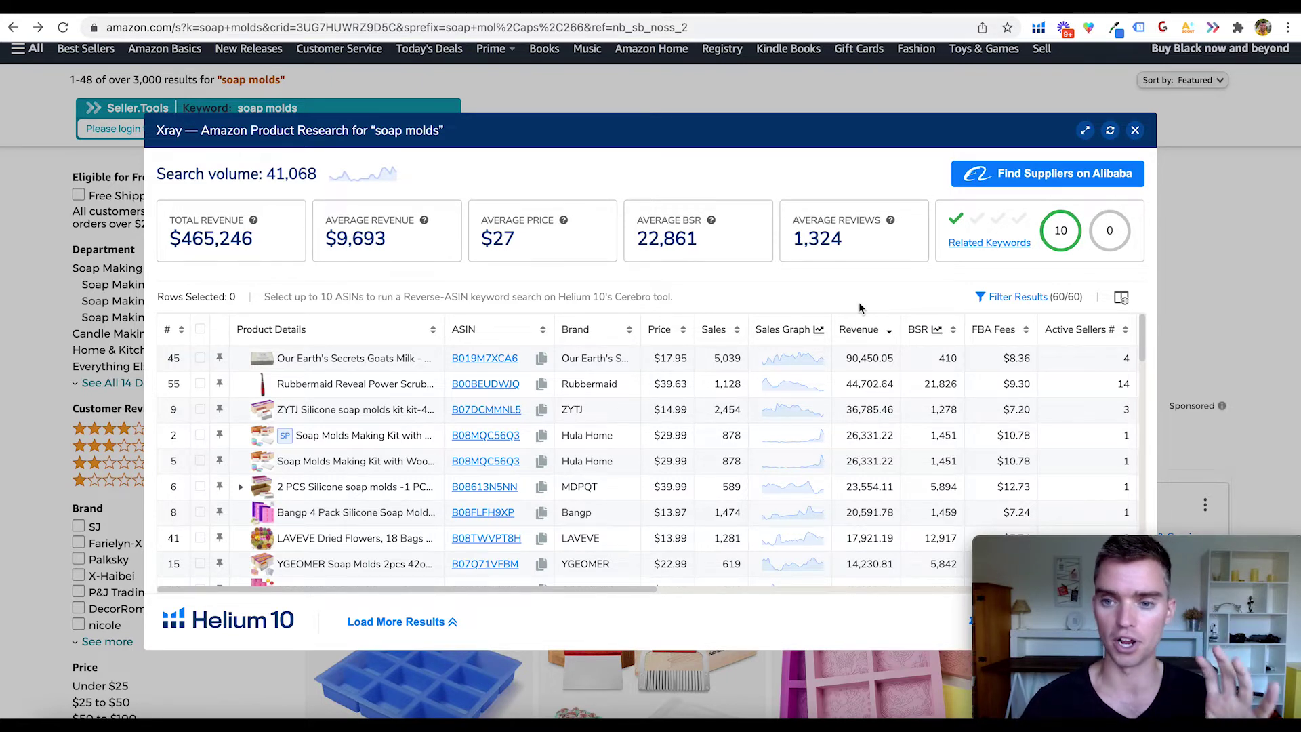
pyautogui.click(1135, 131)
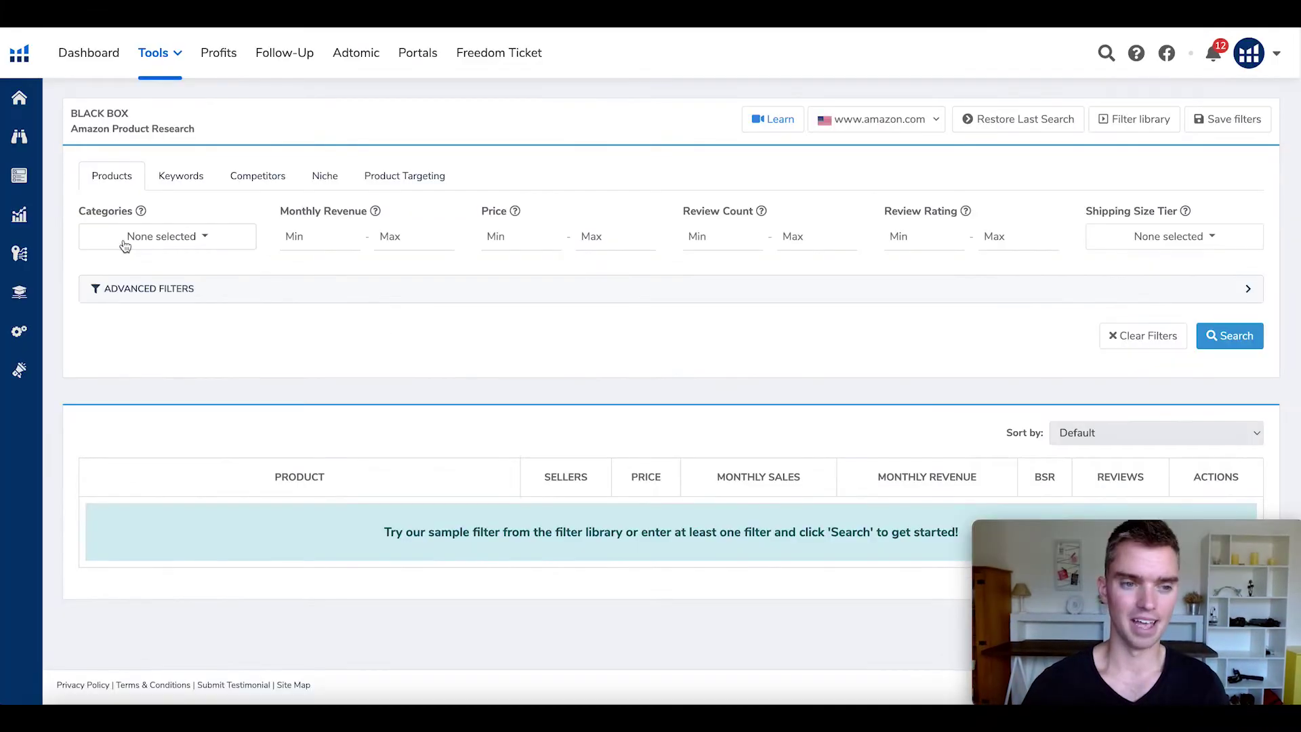
# Step: Switch to Helium 10, open the Frankenstein keyword processor, and examine its original keywords field and output settings
pyautogui.moveTo(92, 181)
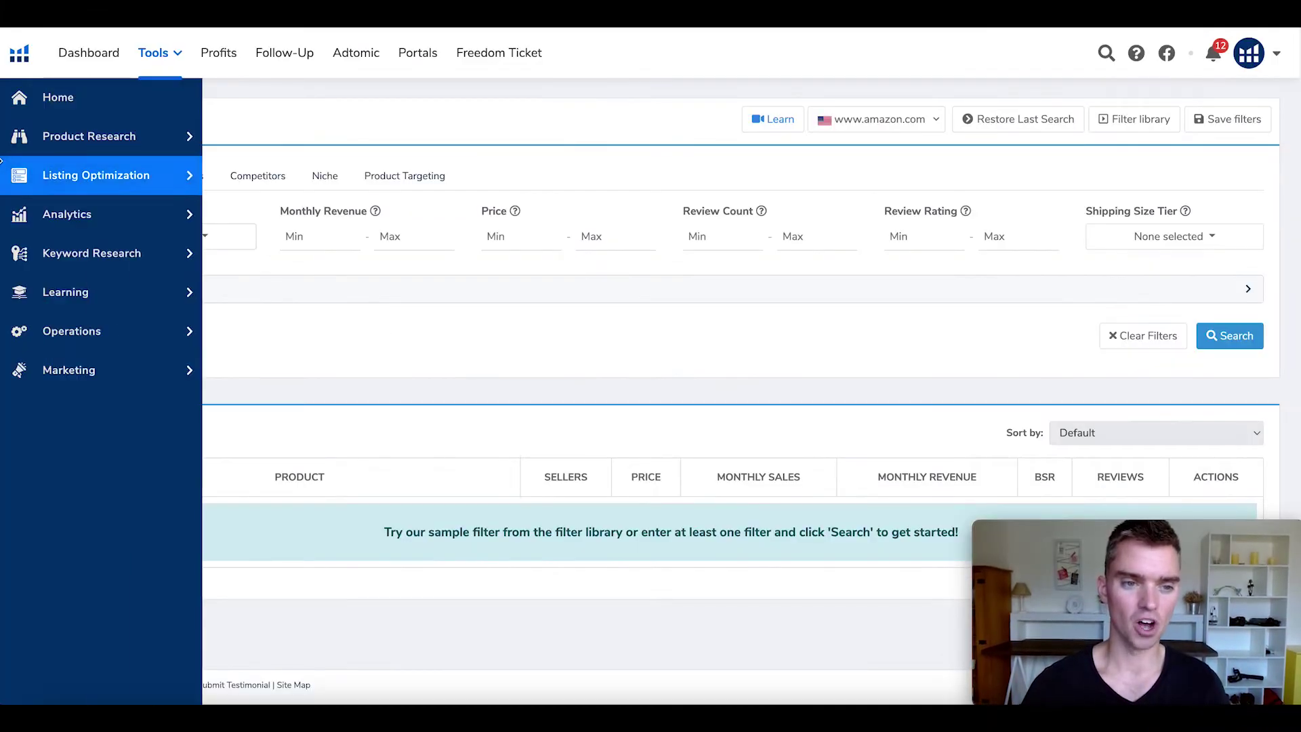
pyautogui.click(92, 183)
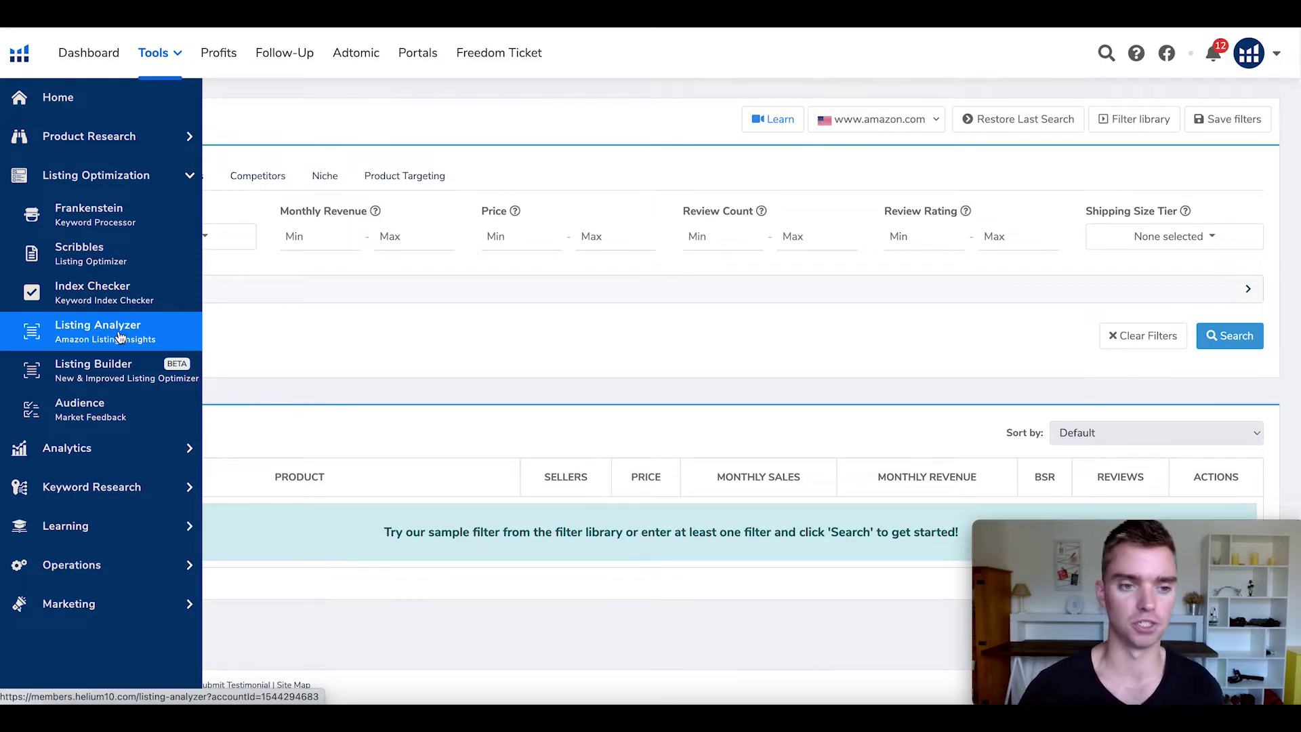
pyautogui.click(127, 223)
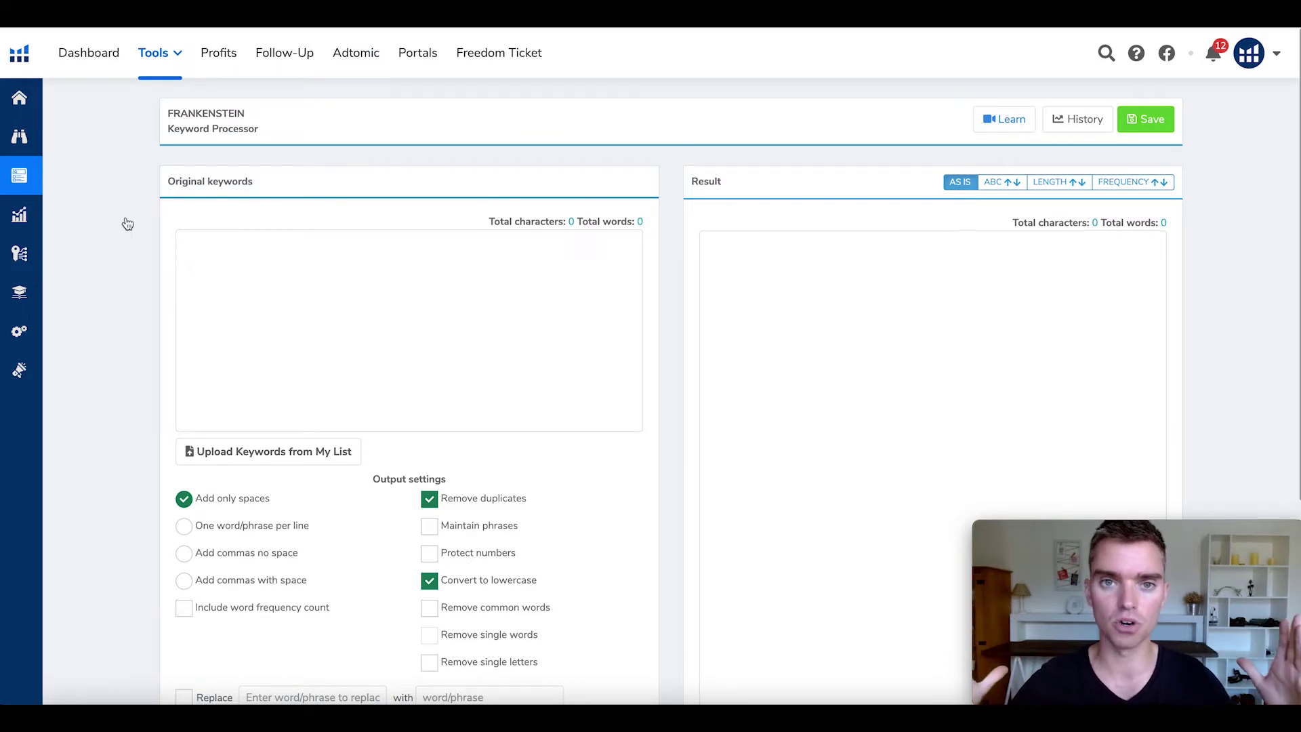
pyautogui.click(299, 264)
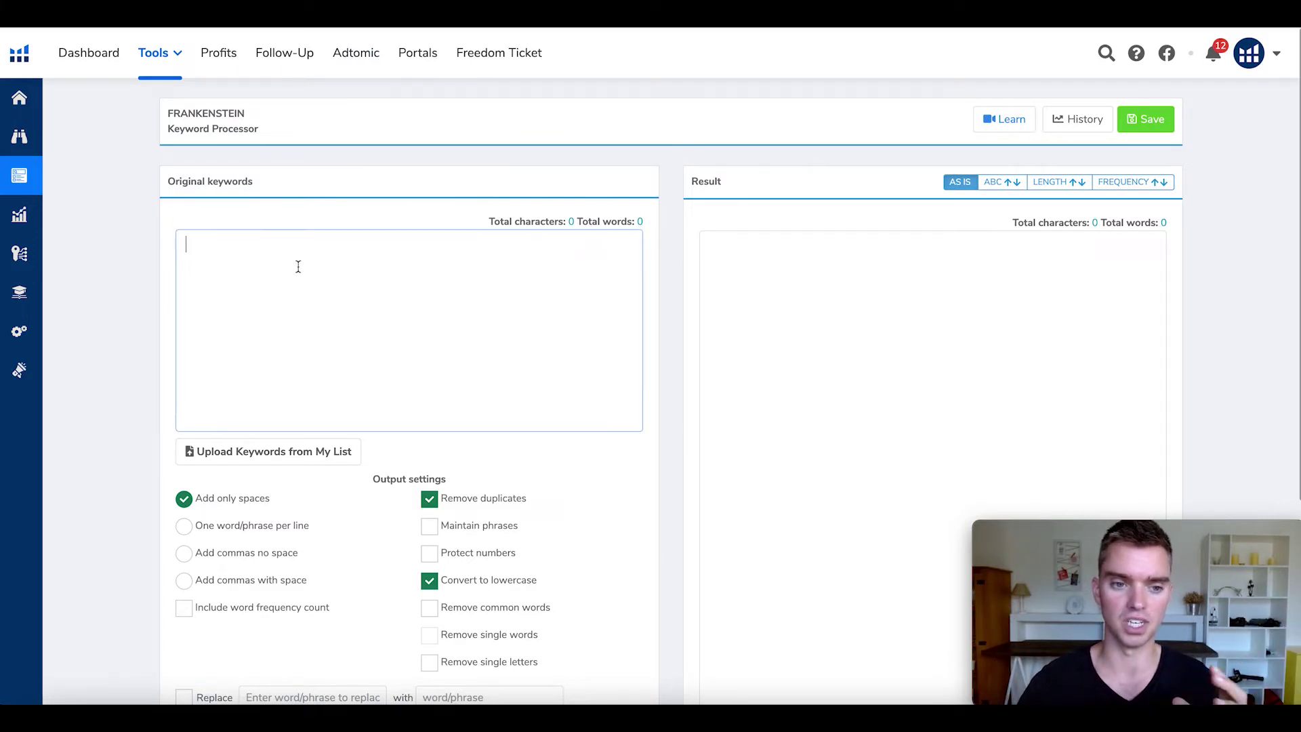
pyautogui.scroll(-3, 382, 311)
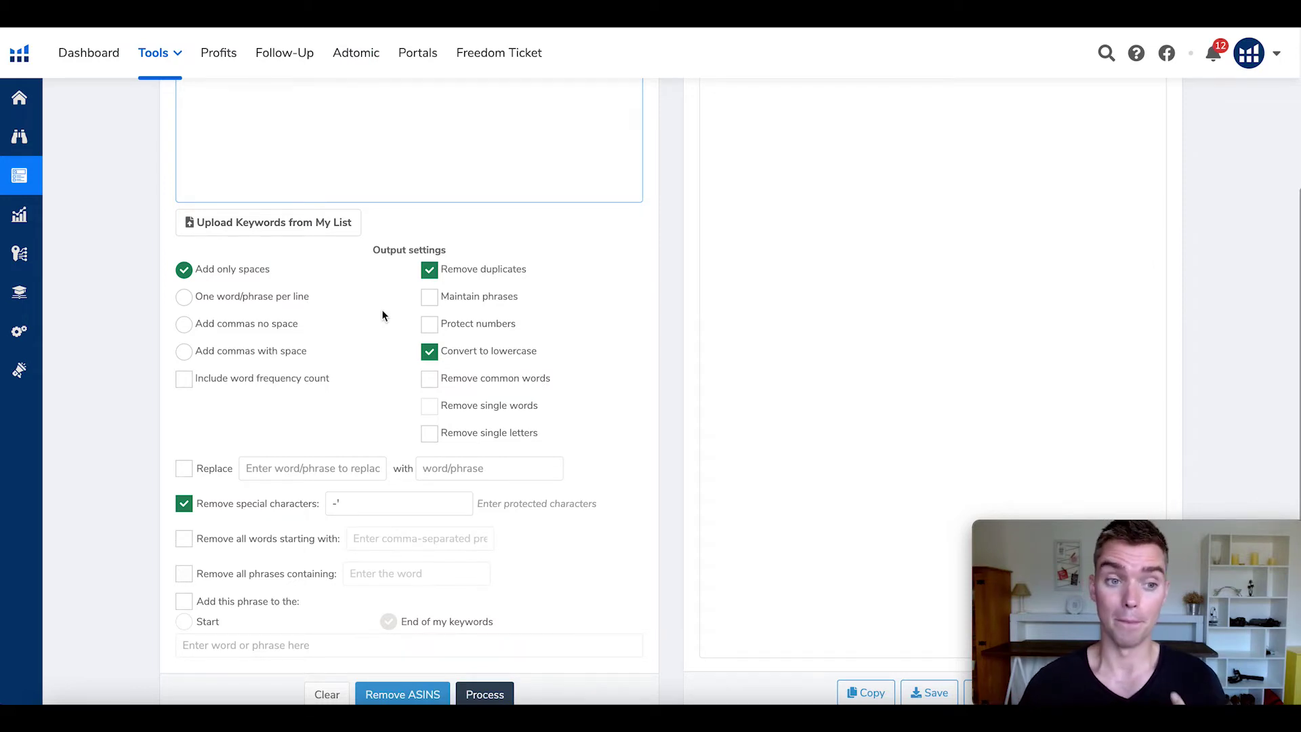
pyautogui.scroll(4, 381, 315)
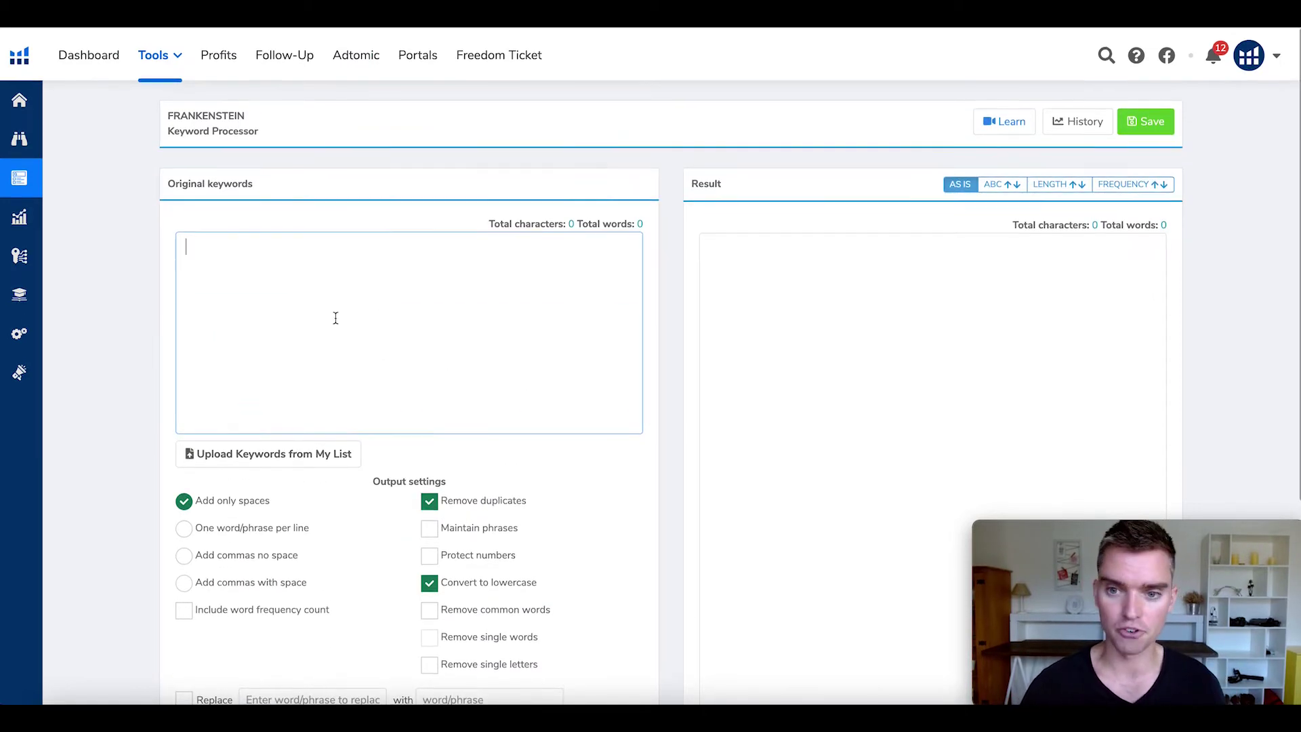
pyautogui.scroll(-4, 368, 350)
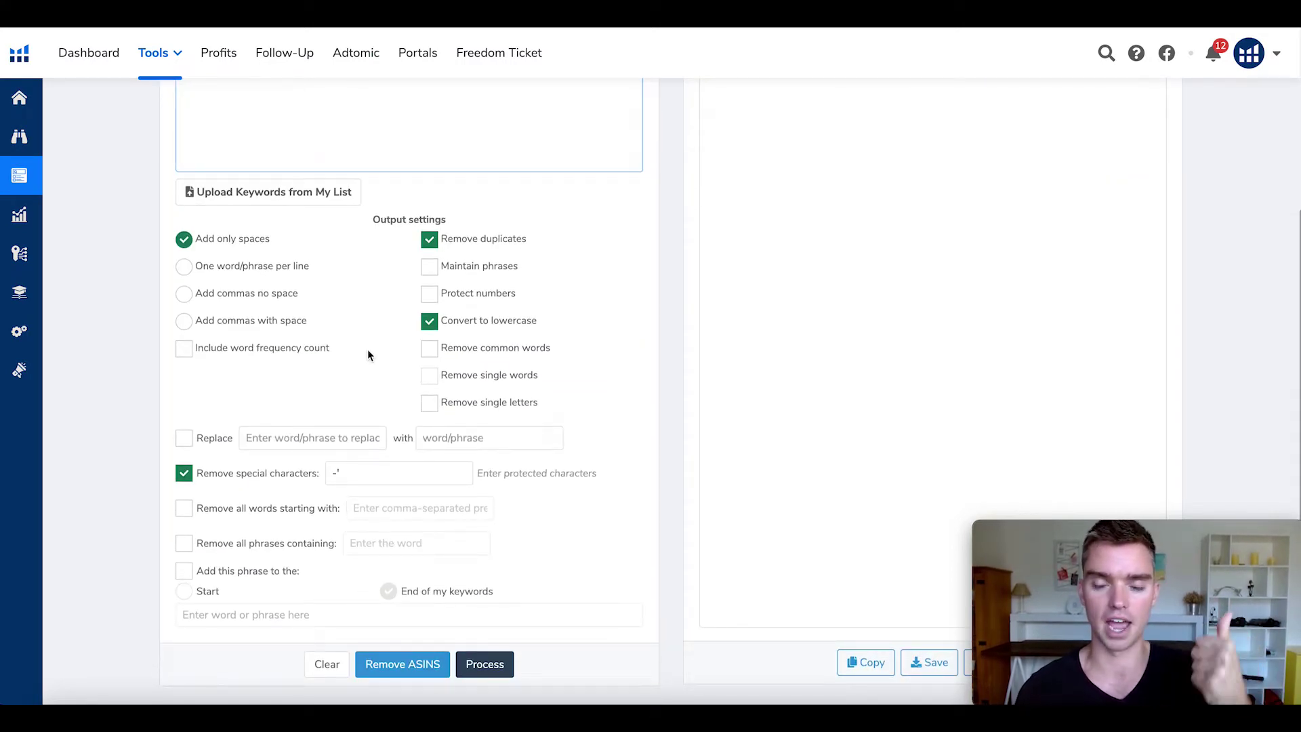
pyautogui.scroll(2, 367, 349)
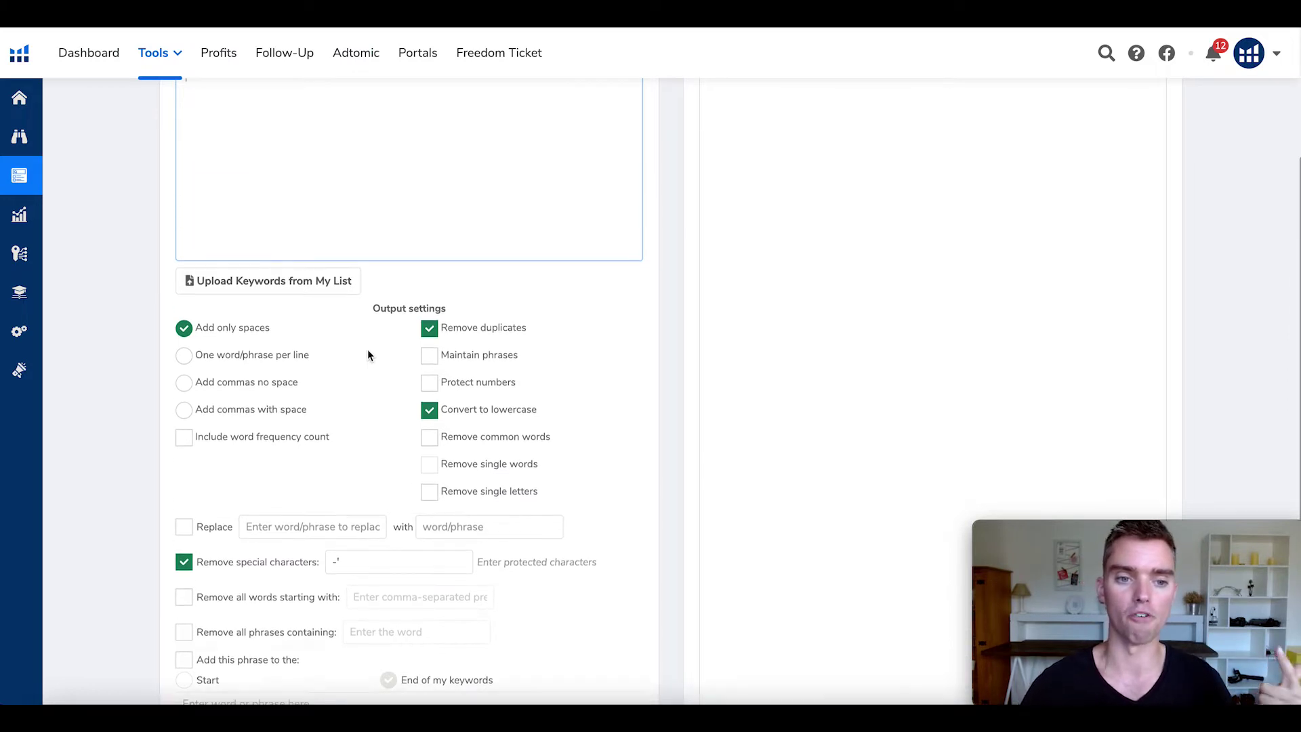
pyautogui.scroll(2, 368, 352)
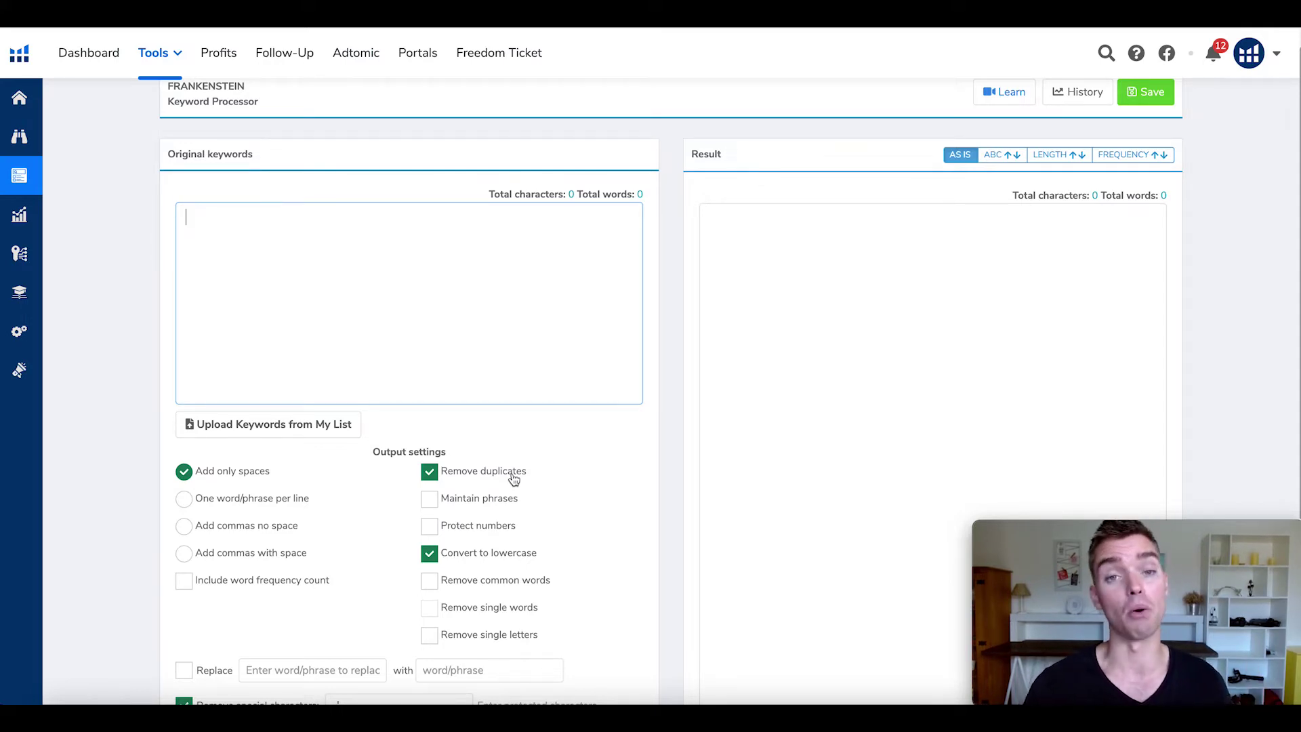
# Step: Open the Scribbles listing optimizer and examine its phrases field and the title, bullet point and subject matter fields
pyautogui.moveTo(31, 252)
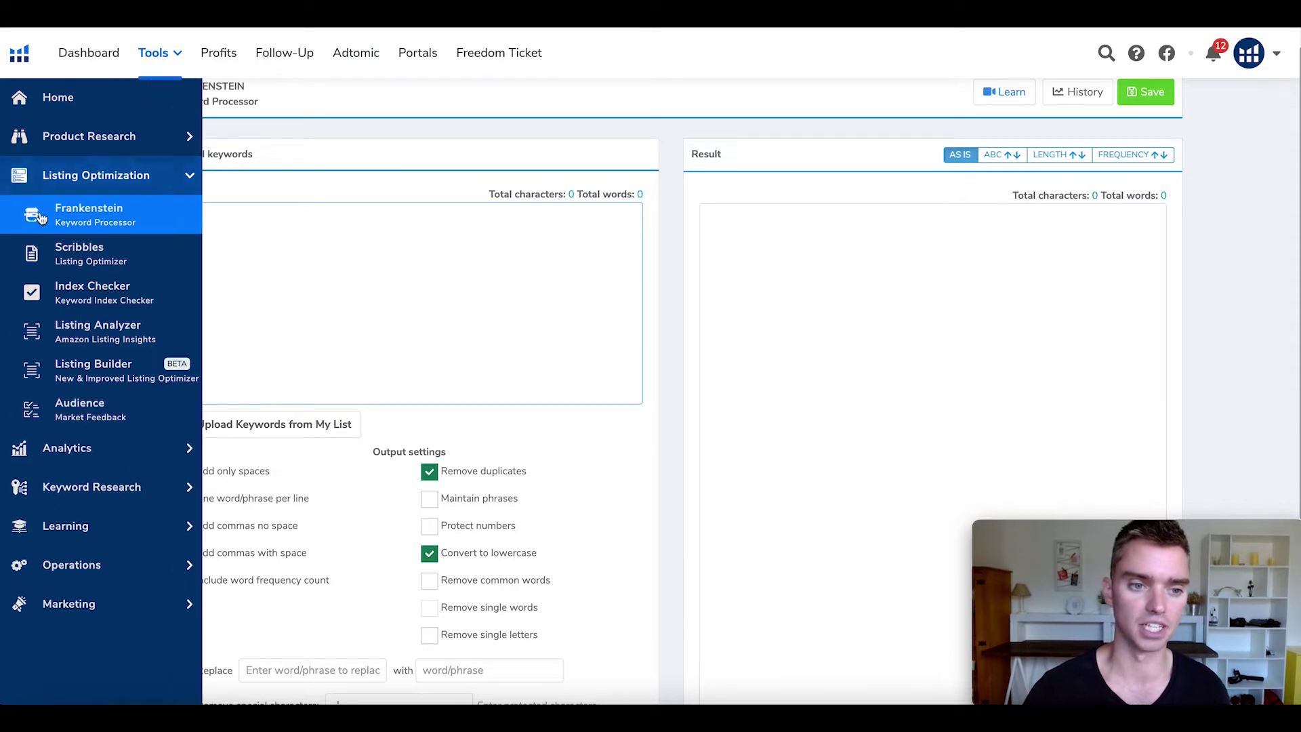
pyautogui.click(70, 256)
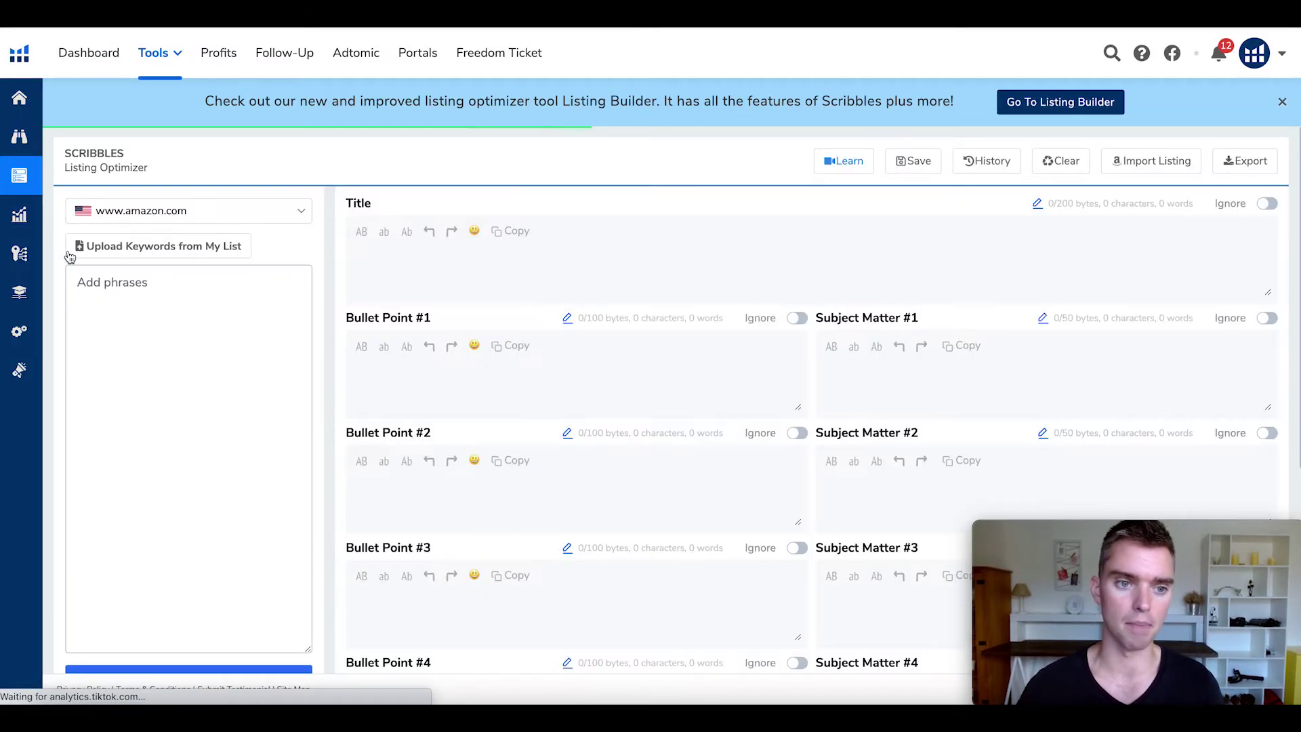
pyautogui.click(178, 341)
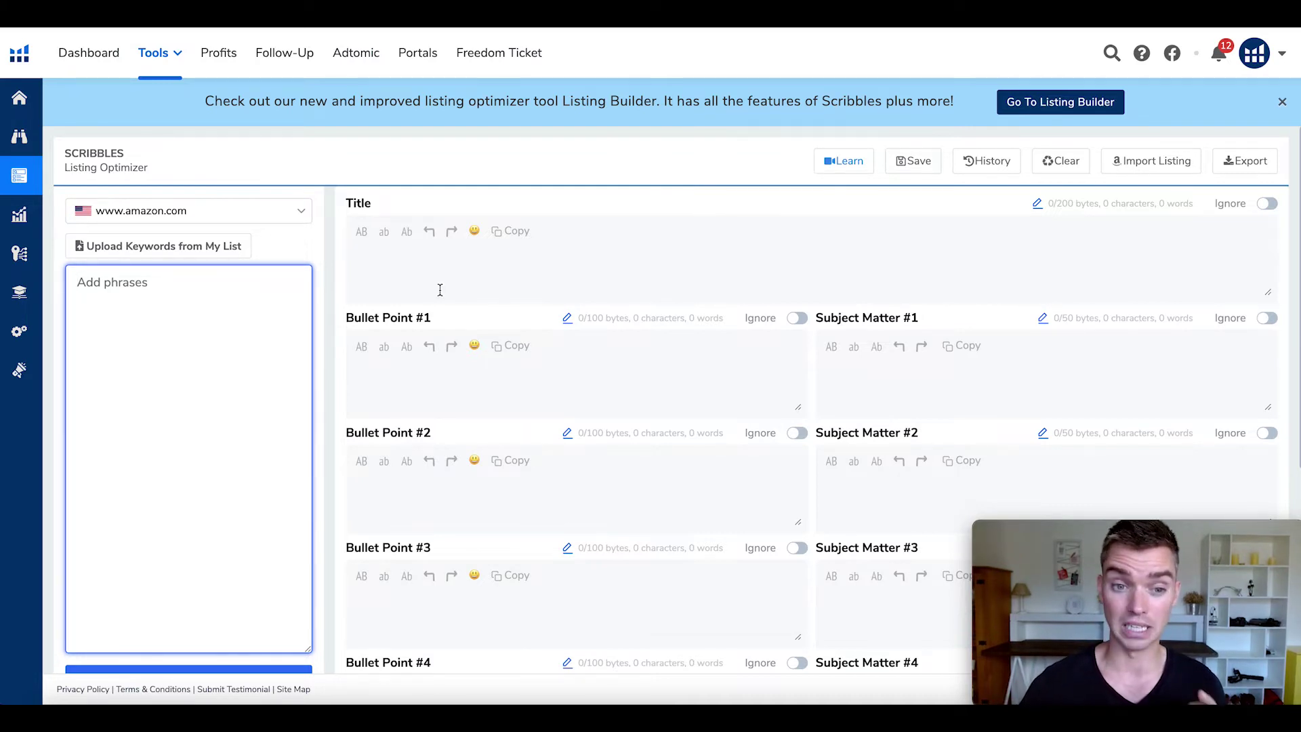
pyautogui.scroll(-1, 416, 277)
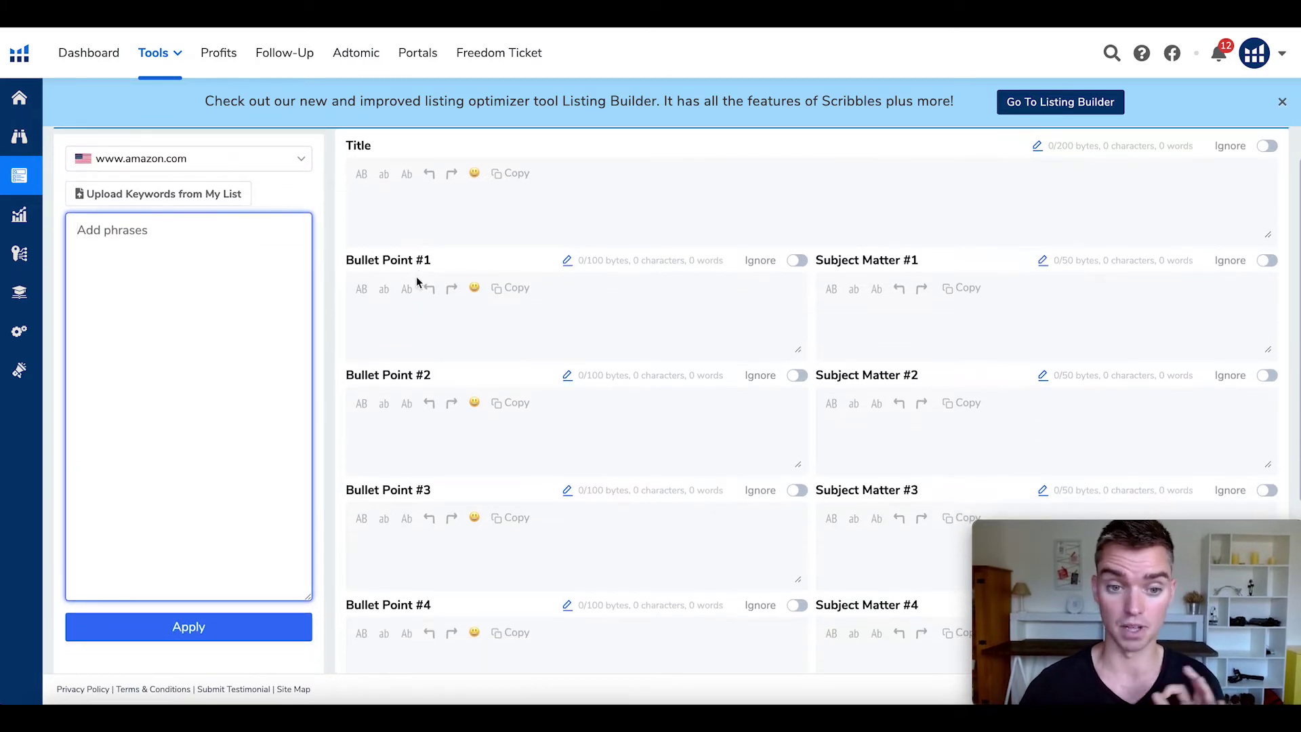
pyautogui.scroll(1, 416, 282)
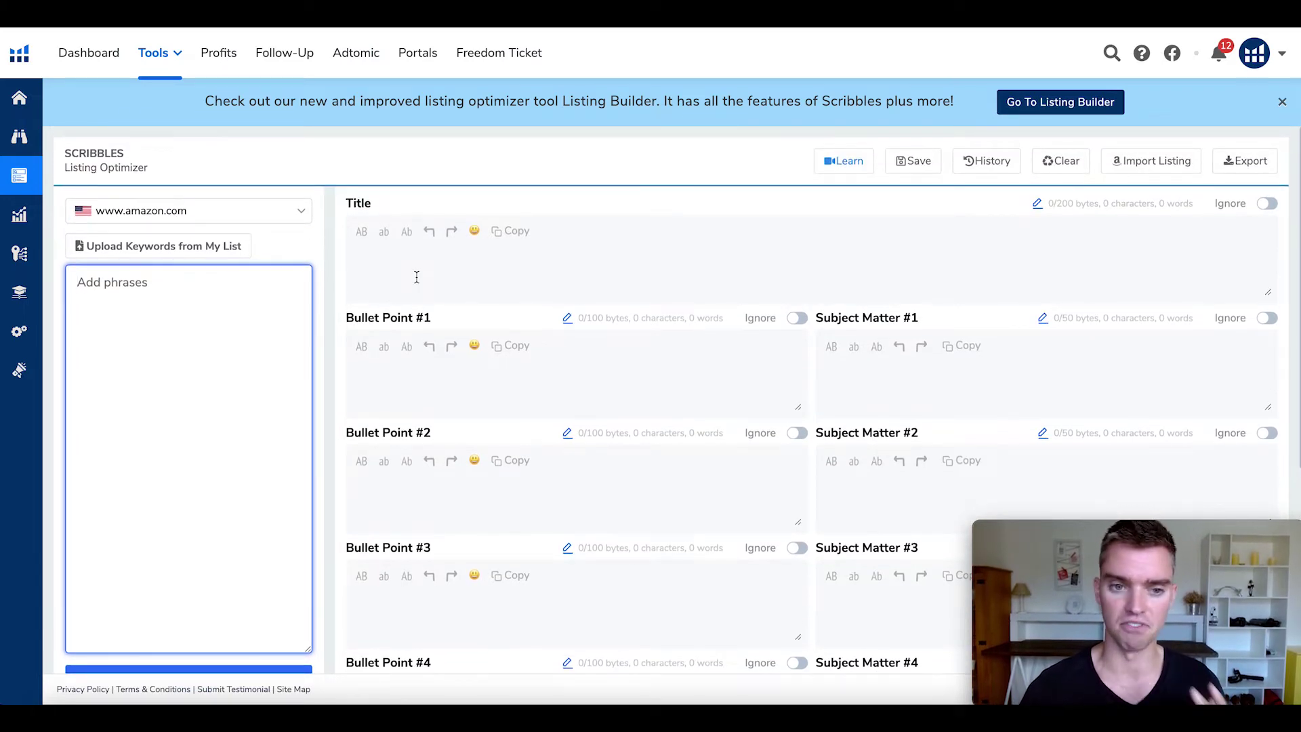
pyautogui.click(393, 271)
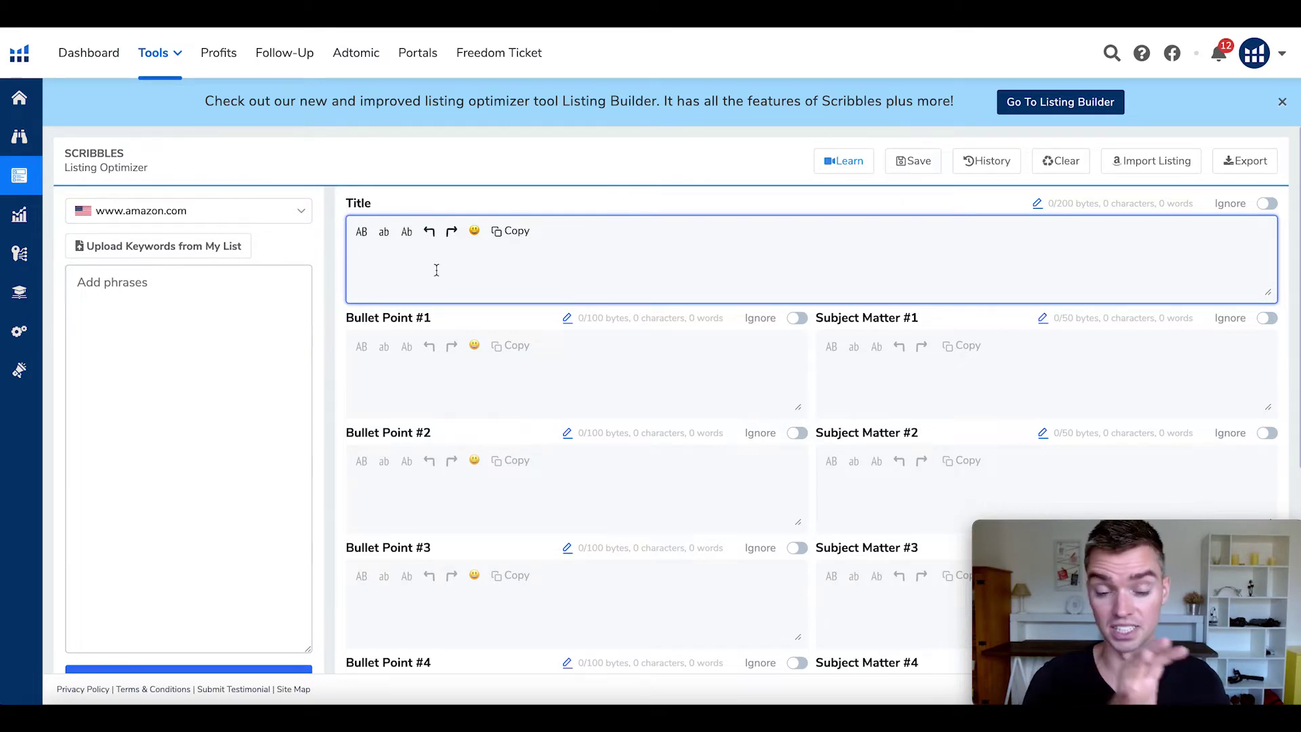
pyautogui.scroll(-1, 436, 270)
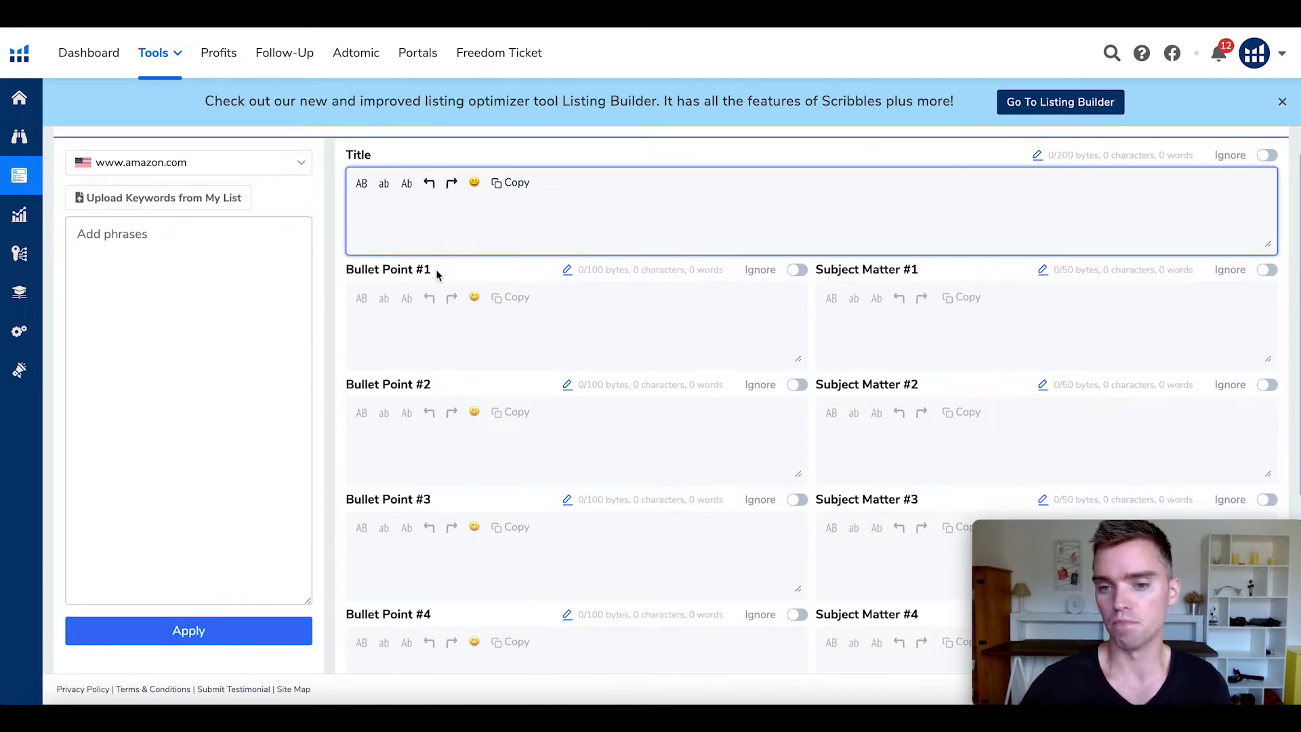
pyautogui.scroll(1, 436, 270)
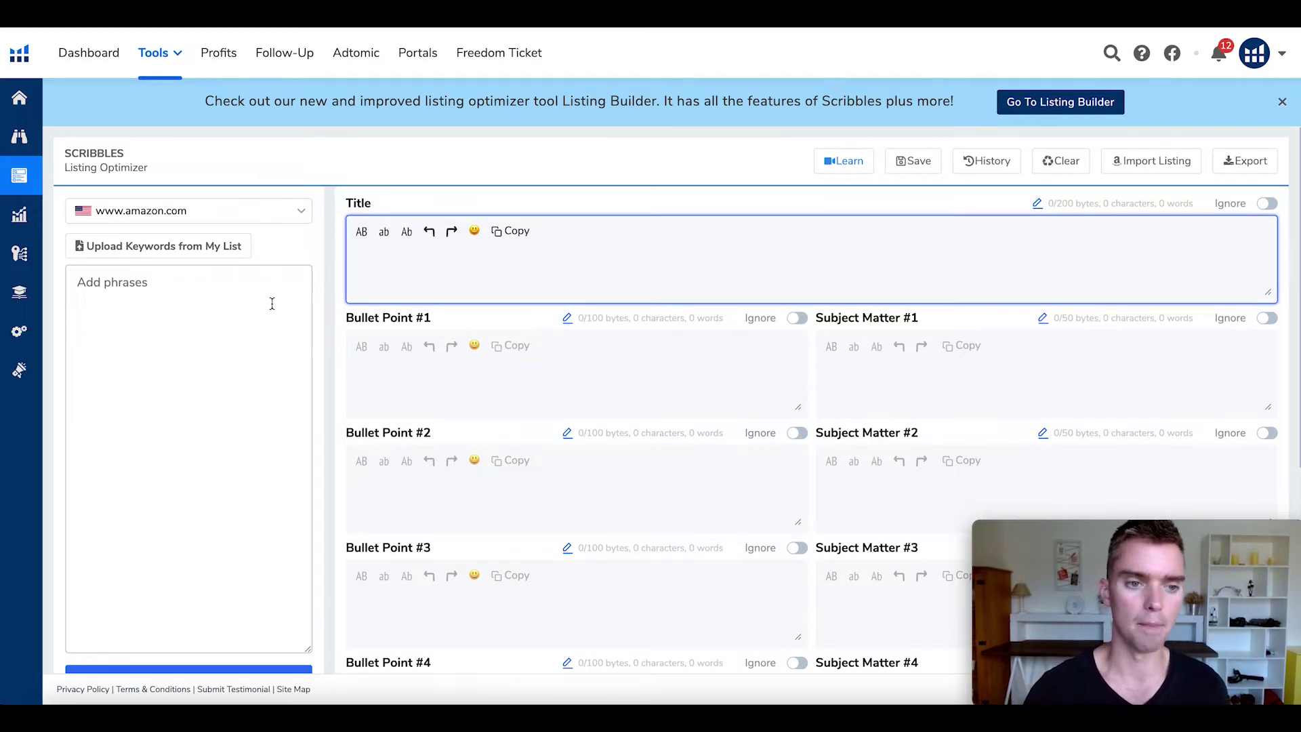
# Step: Open the Index Checker and look at its ASIN, seller ID and keyword phrase fields
pyautogui.moveTo(102, 258)
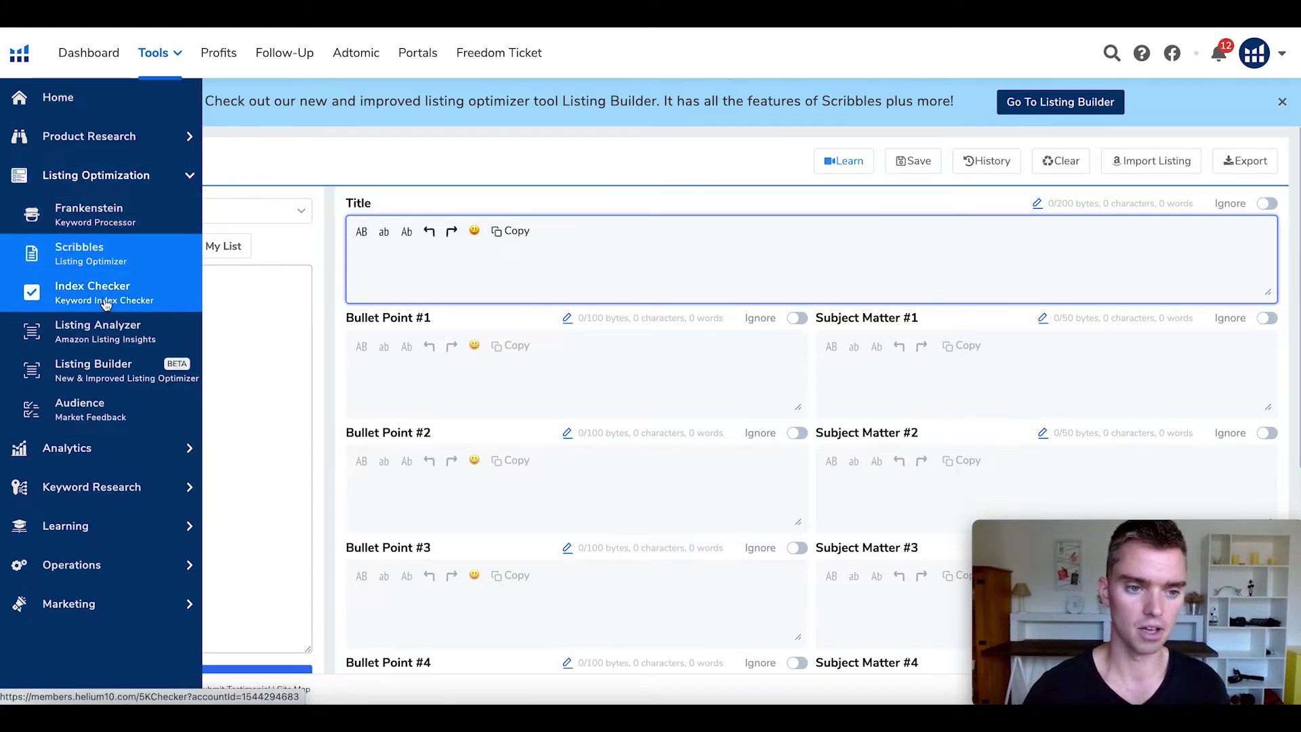
pyautogui.click(76, 303)
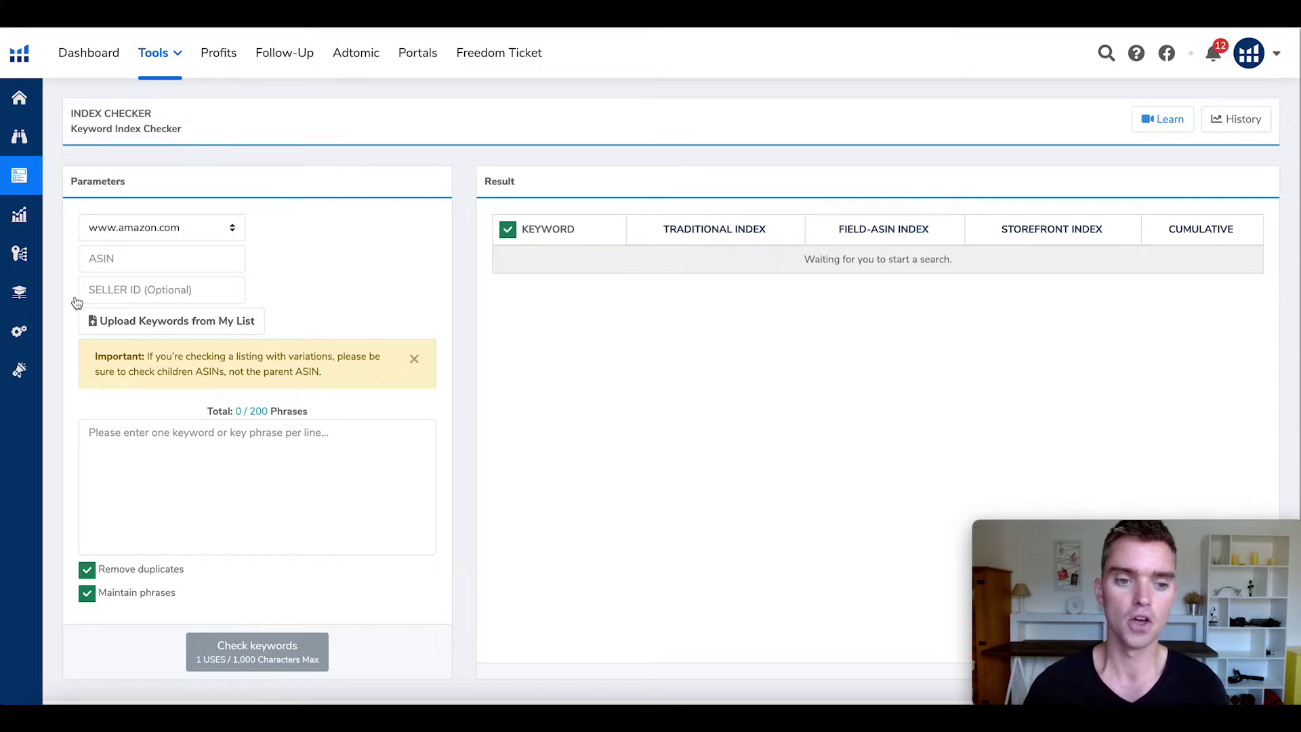
pyautogui.click(127, 449)
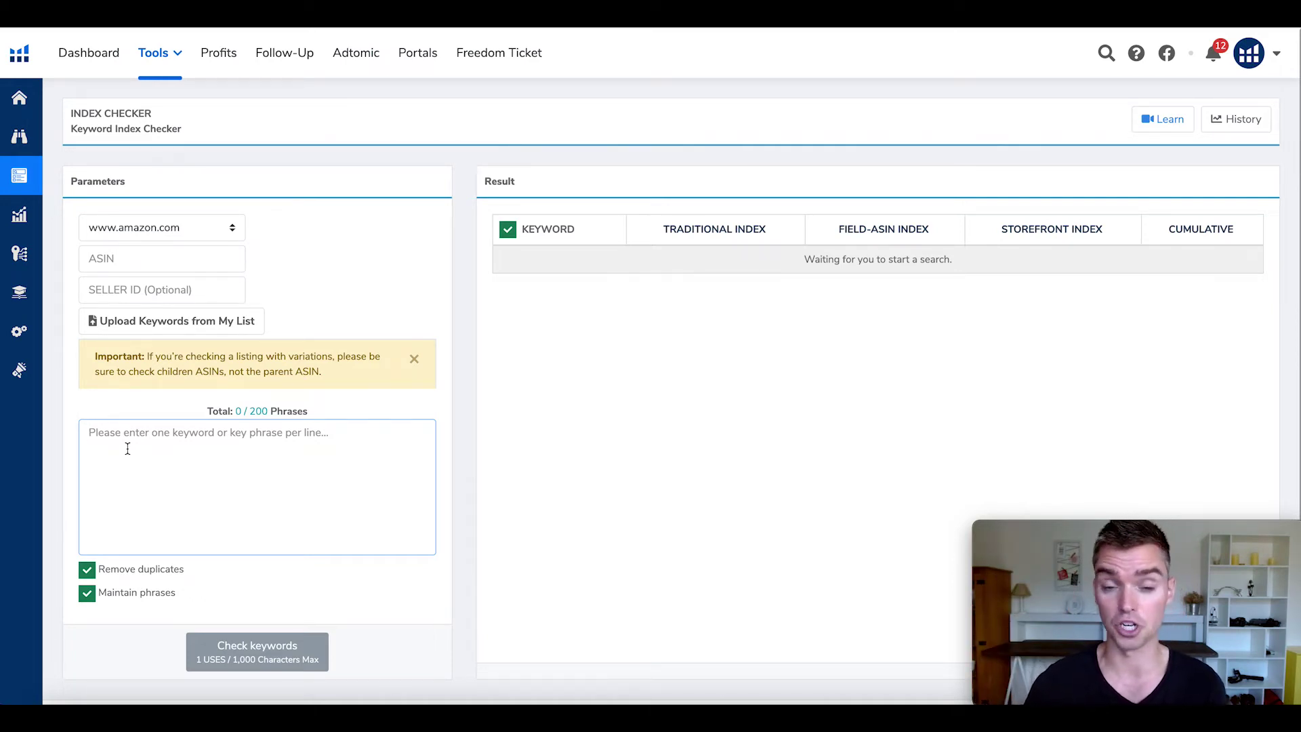
# Step: View the Listing Analyzer start page and the Listing Builder's list of listings
pyautogui.moveTo(27, 319)
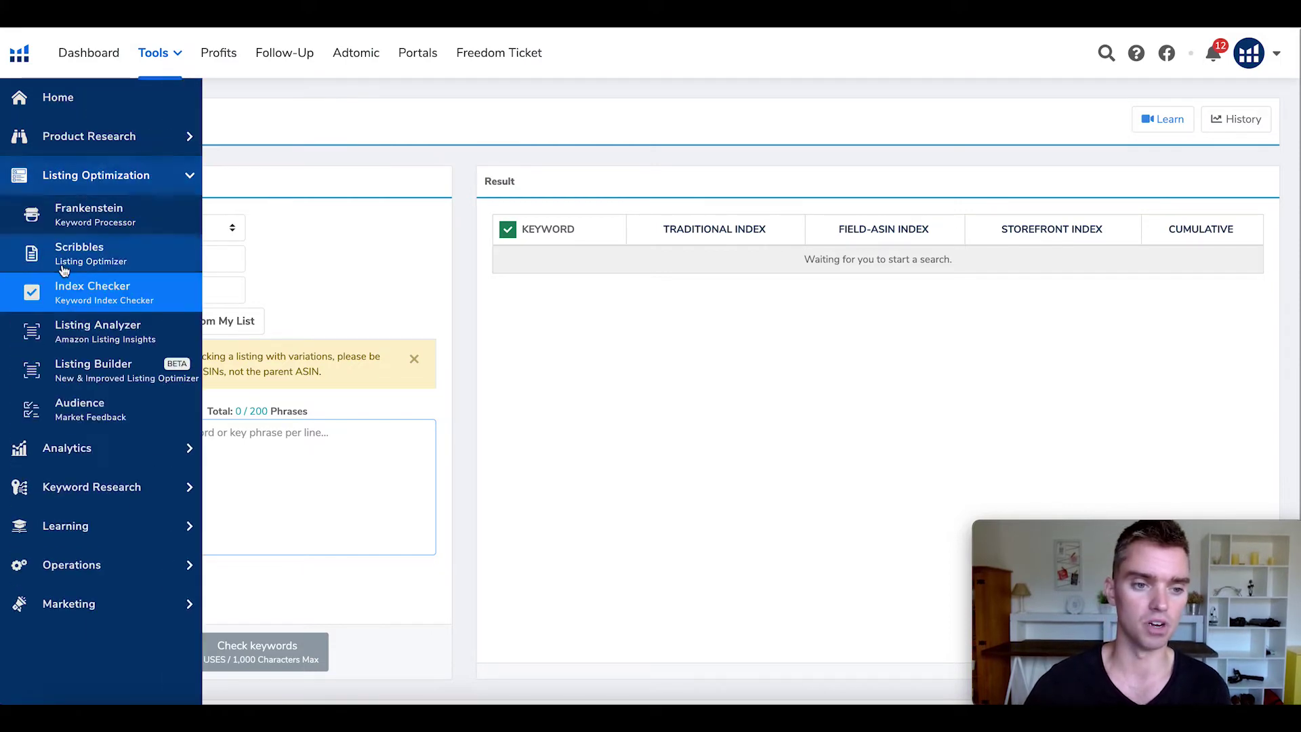
pyautogui.click(82, 339)
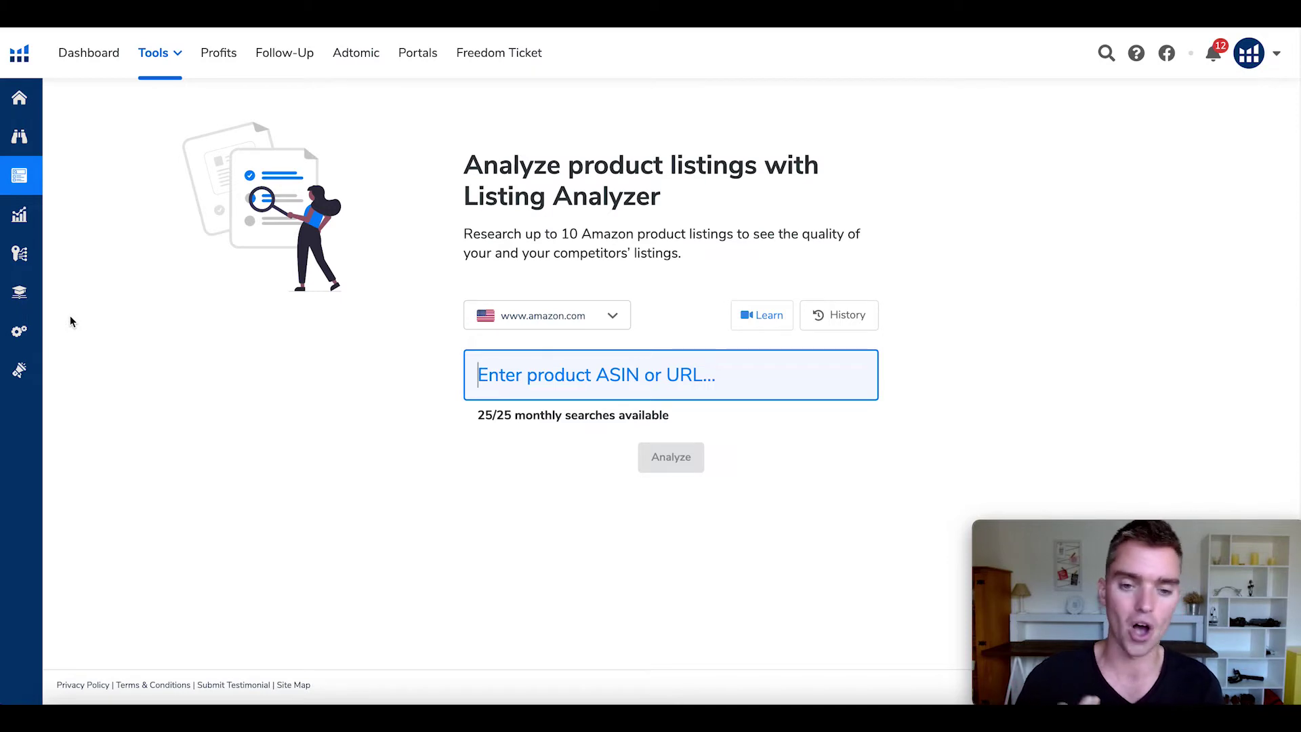
pyautogui.moveTo(13, 226)
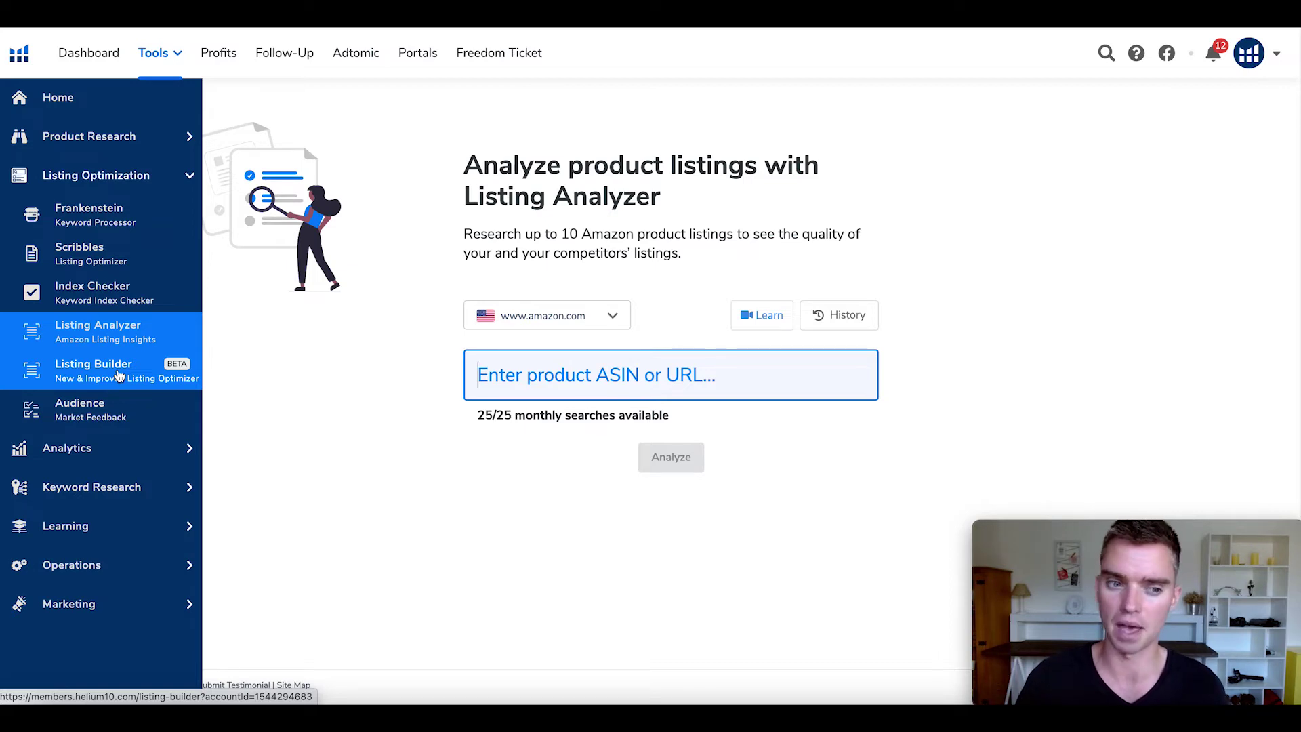
pyautogui.click(94, 377)
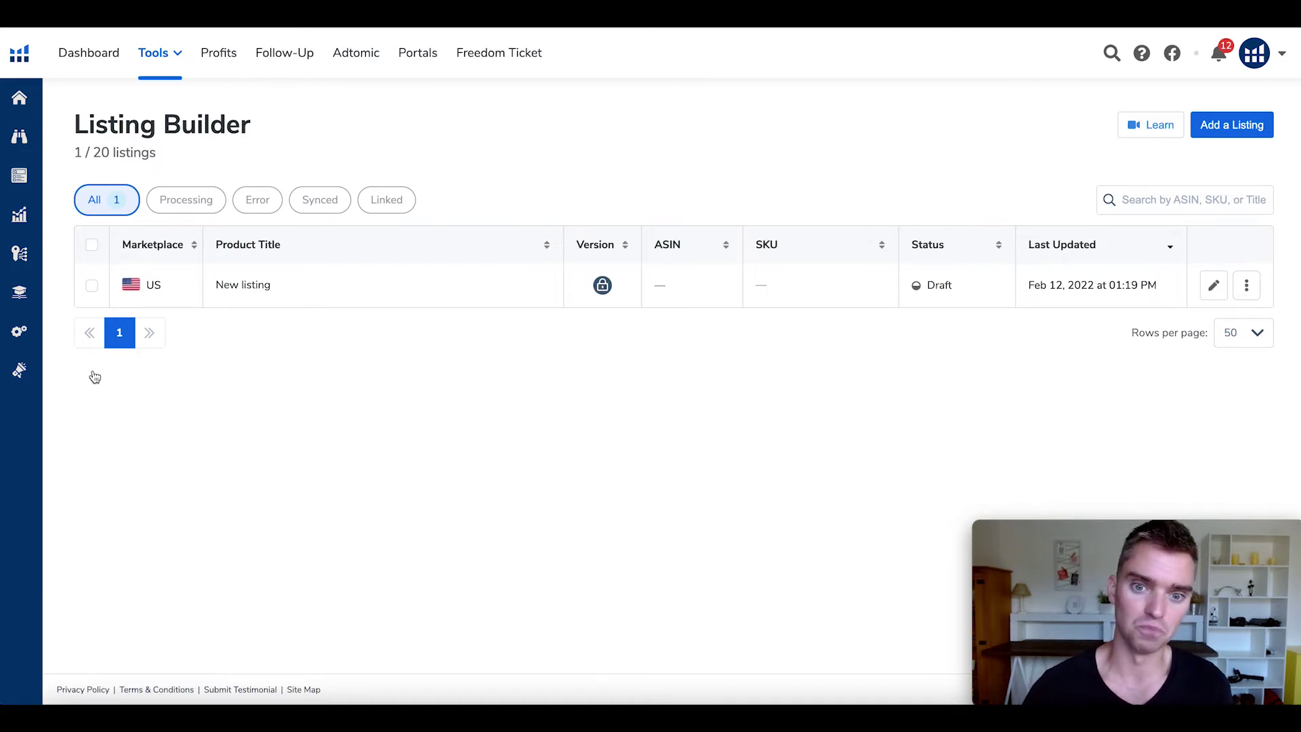
# Step: Open the Audience market feedback tool from the listing optimization tools and view its overview page
pyautogui.moveTo(18, 332)
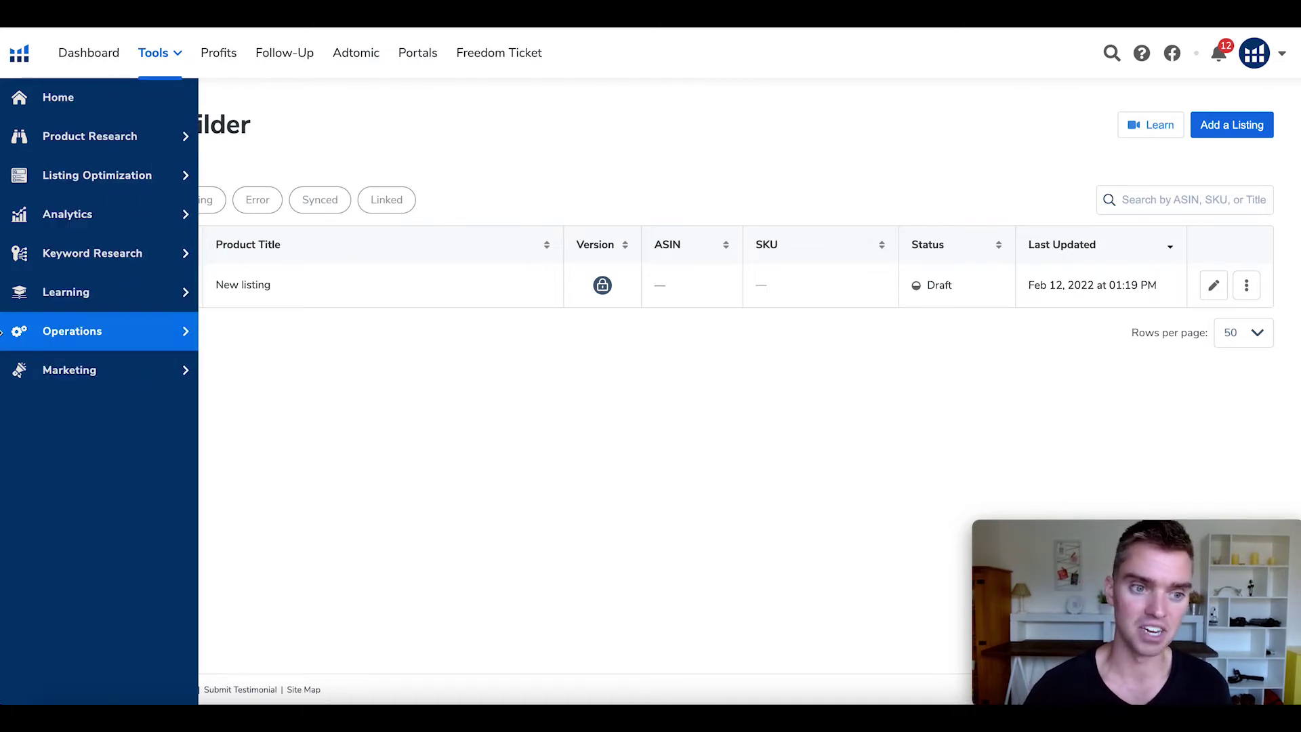
pyautogui.click(94, 180)
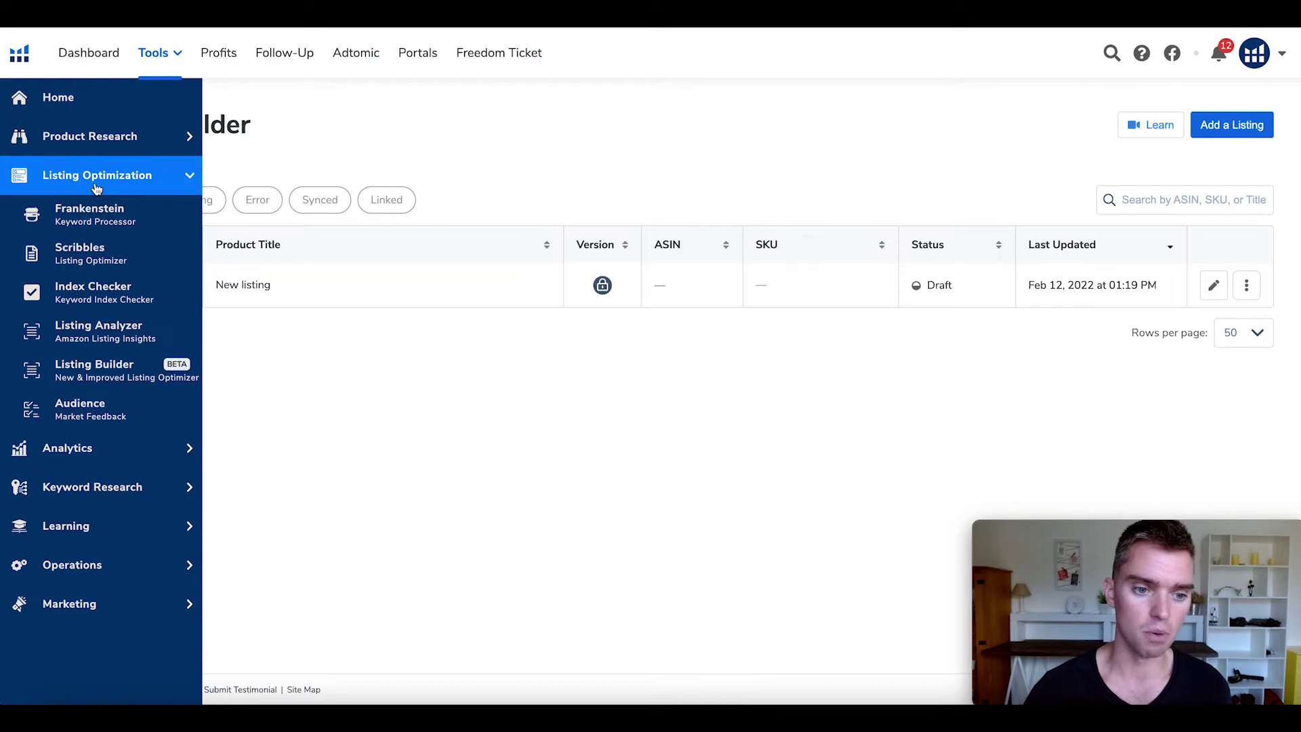
pyautogui.click(84, 416)
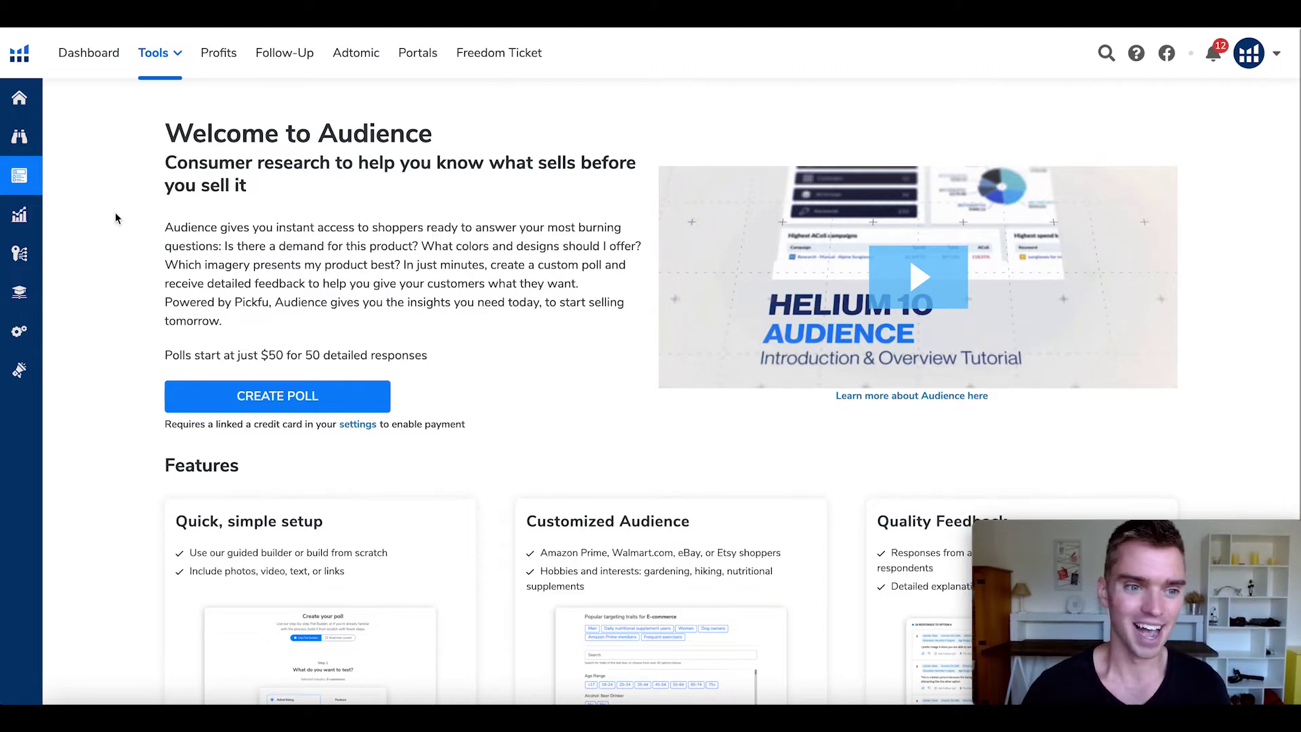
# Step: Look over the analytics tools and open the Market Tracker for competitor intelligence
pyautogui.moveTo(21, 218)
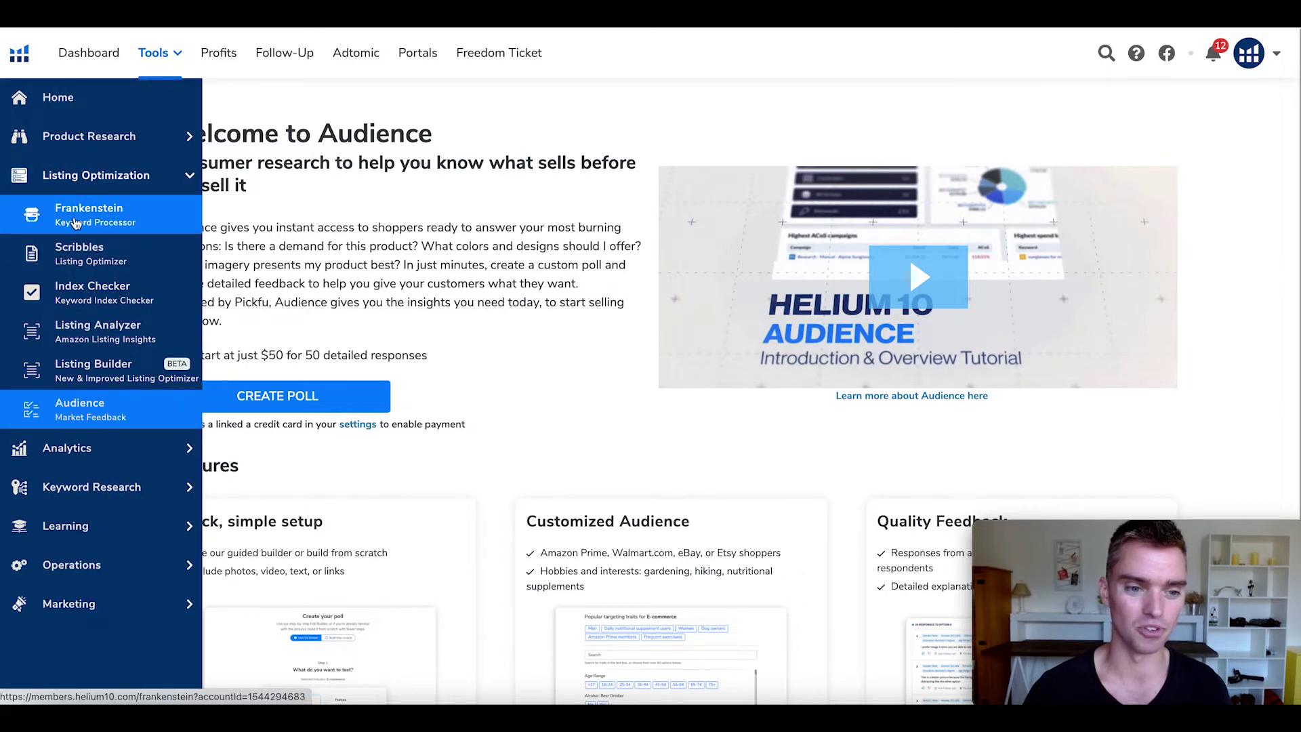
pyautogui.moveTo(41, 253)
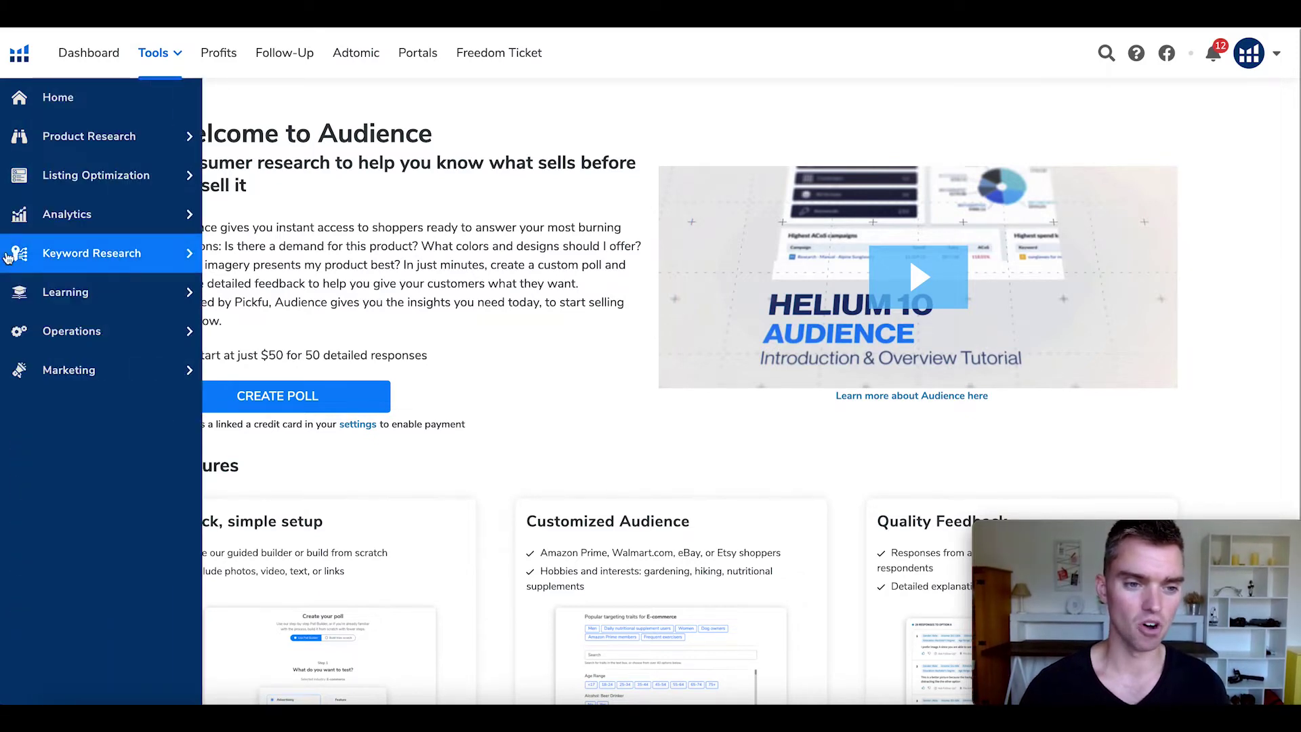
pyautogui.click(39, 221)
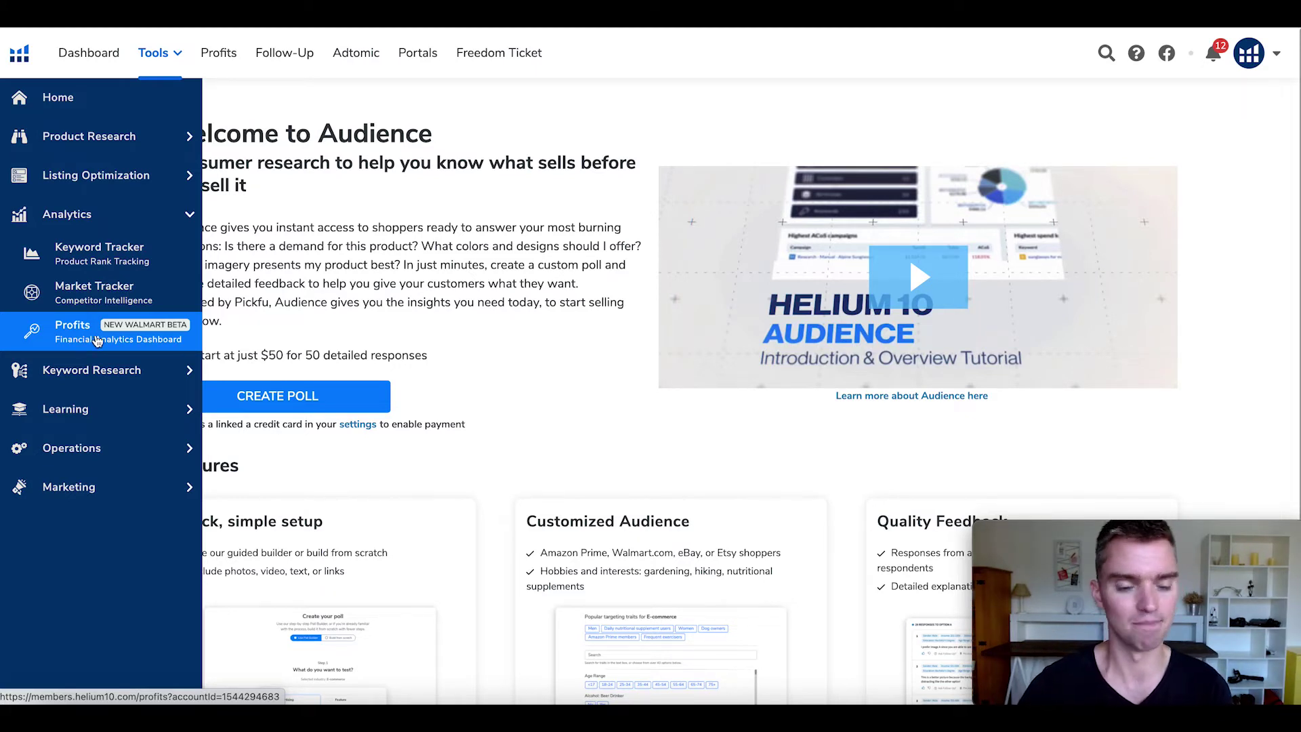
pyautogui.click(98, 302)
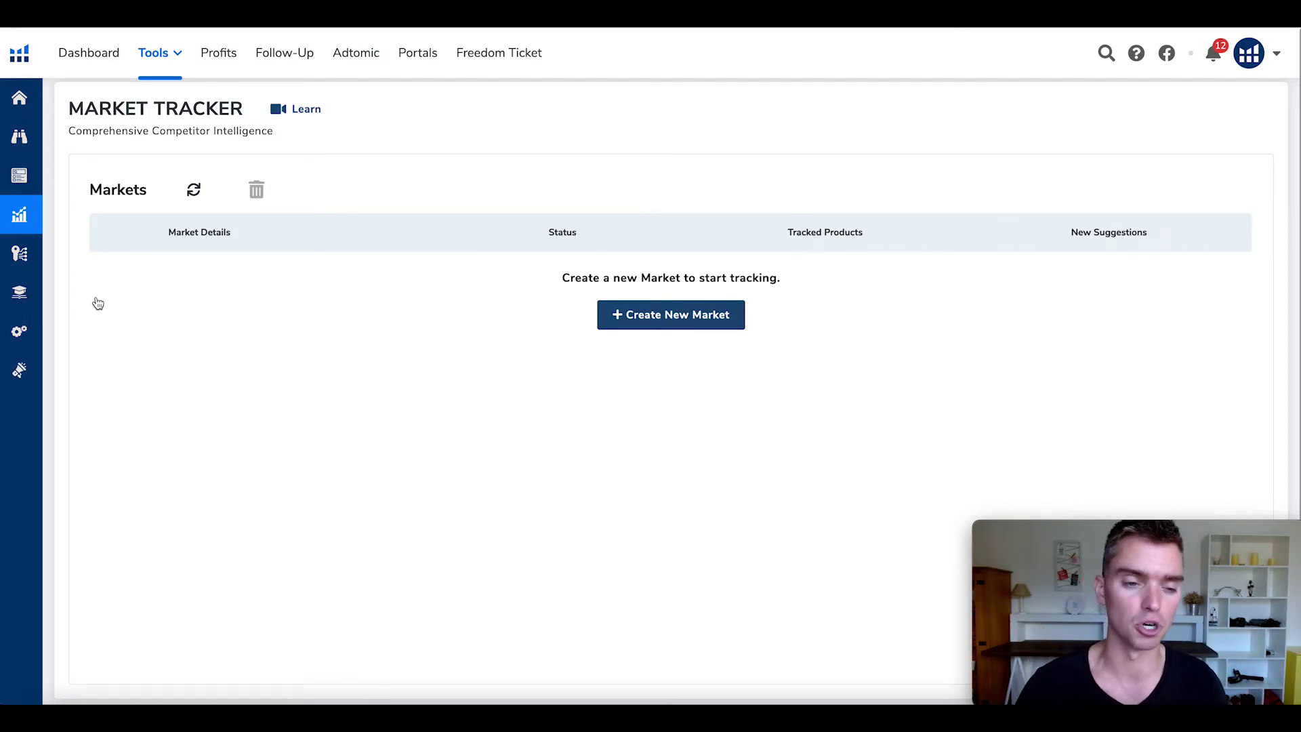
# Step: Open the Keyword Tracker for product rank tracking from the analytics tools
pyautogui.moveTo(27, 244)
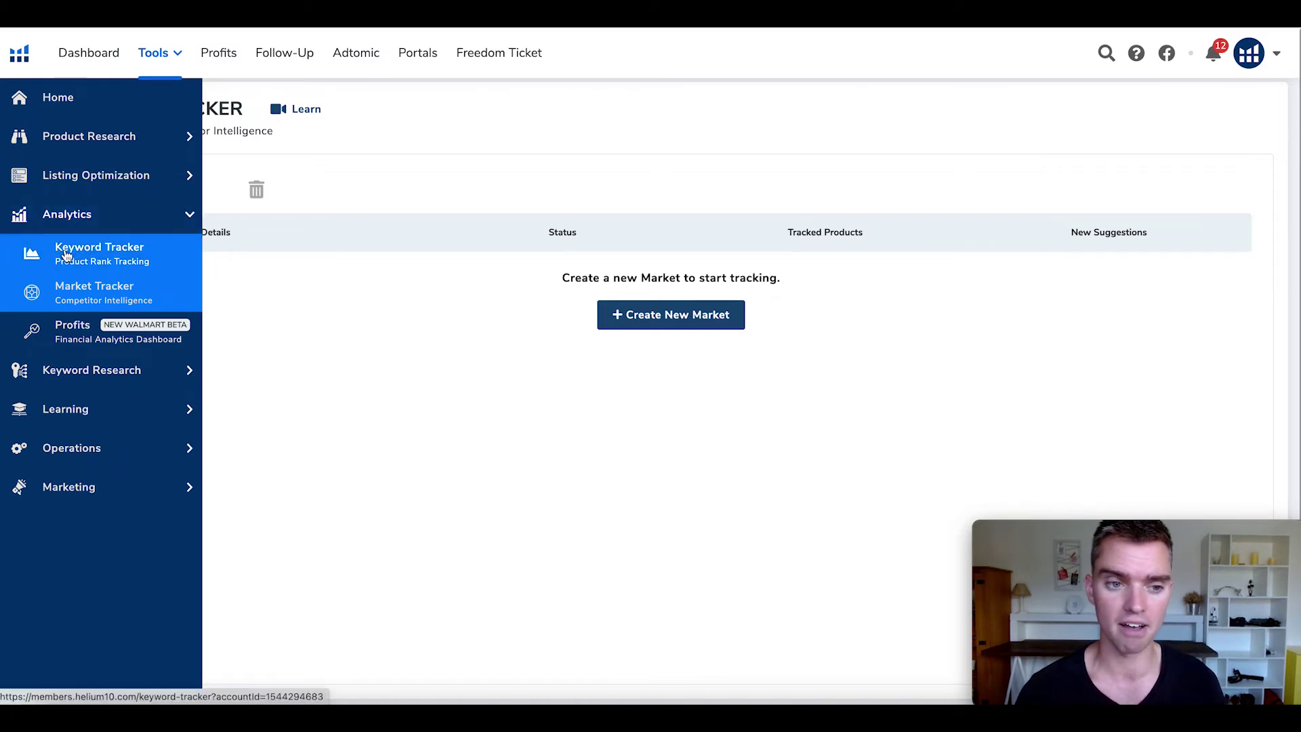
pyautogui.click(109, 258)
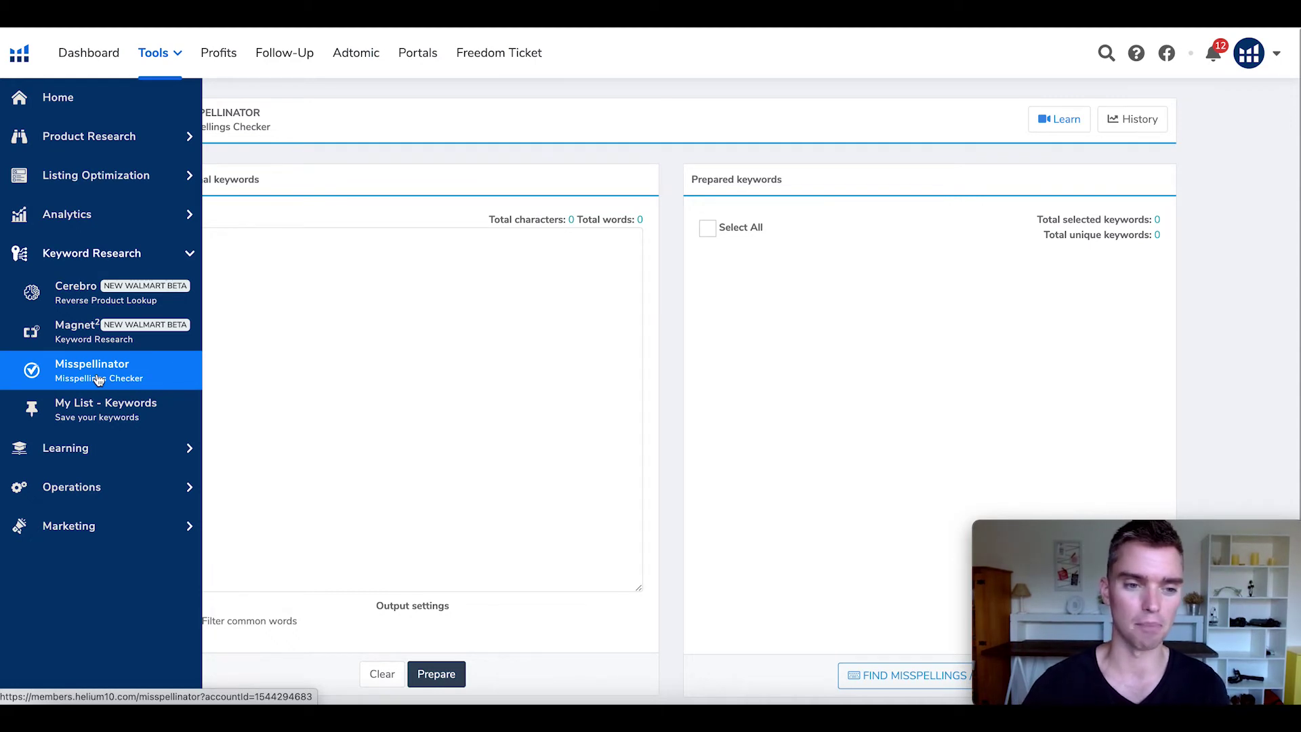
pyautogui.click(78, 340)
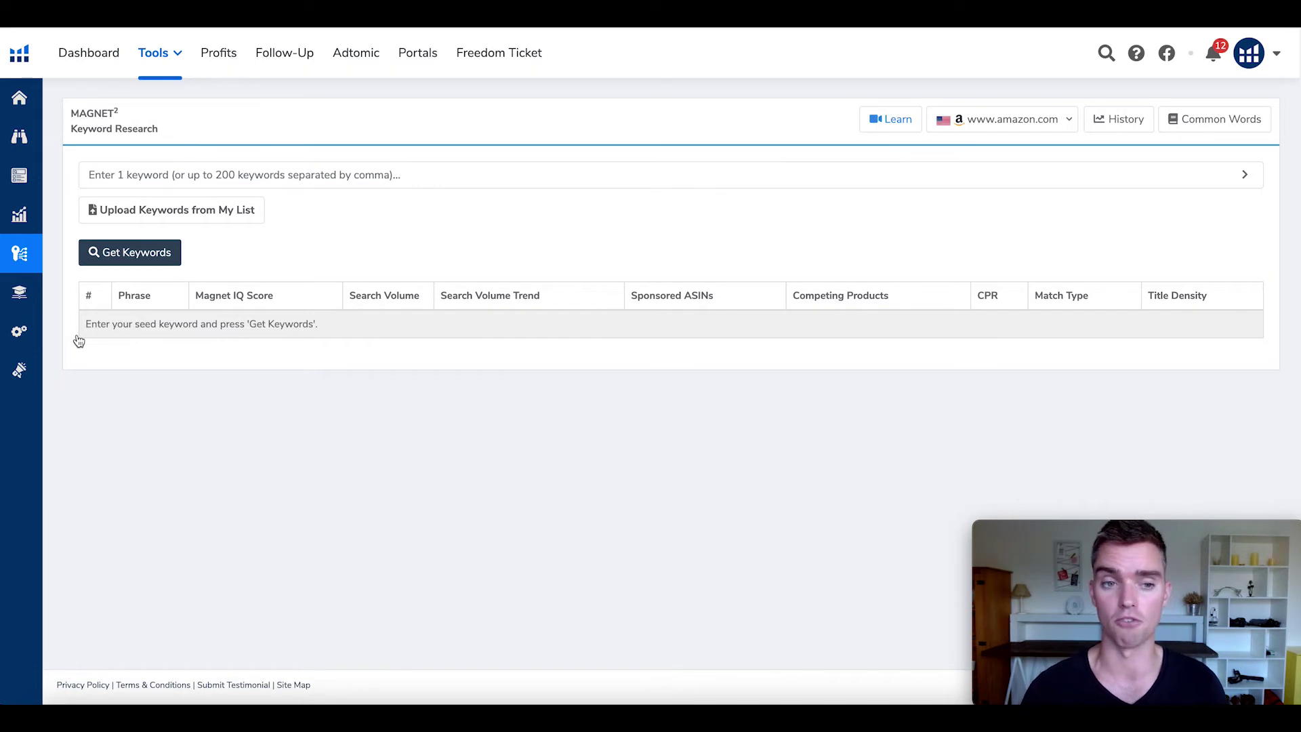
pyautogui.click(1246, 178)
pyautogui.click(159, 174)
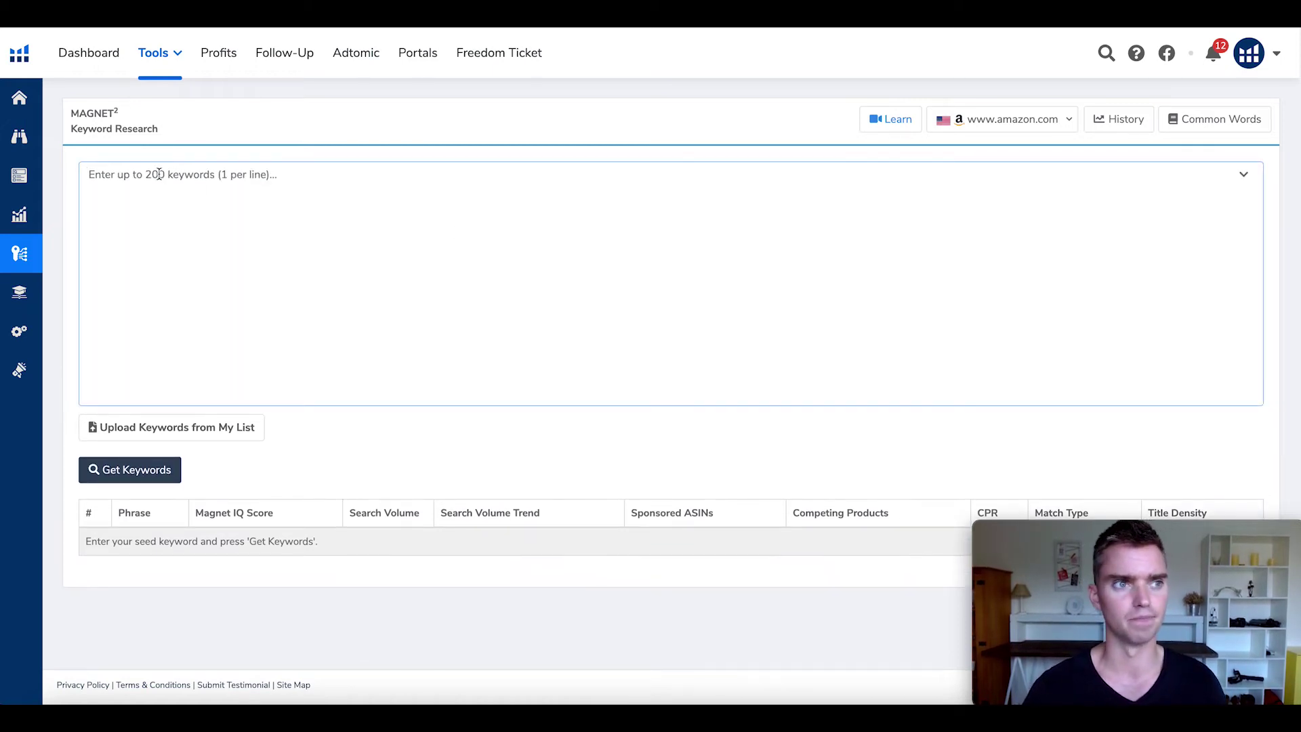
pyautogui.write('silicone')
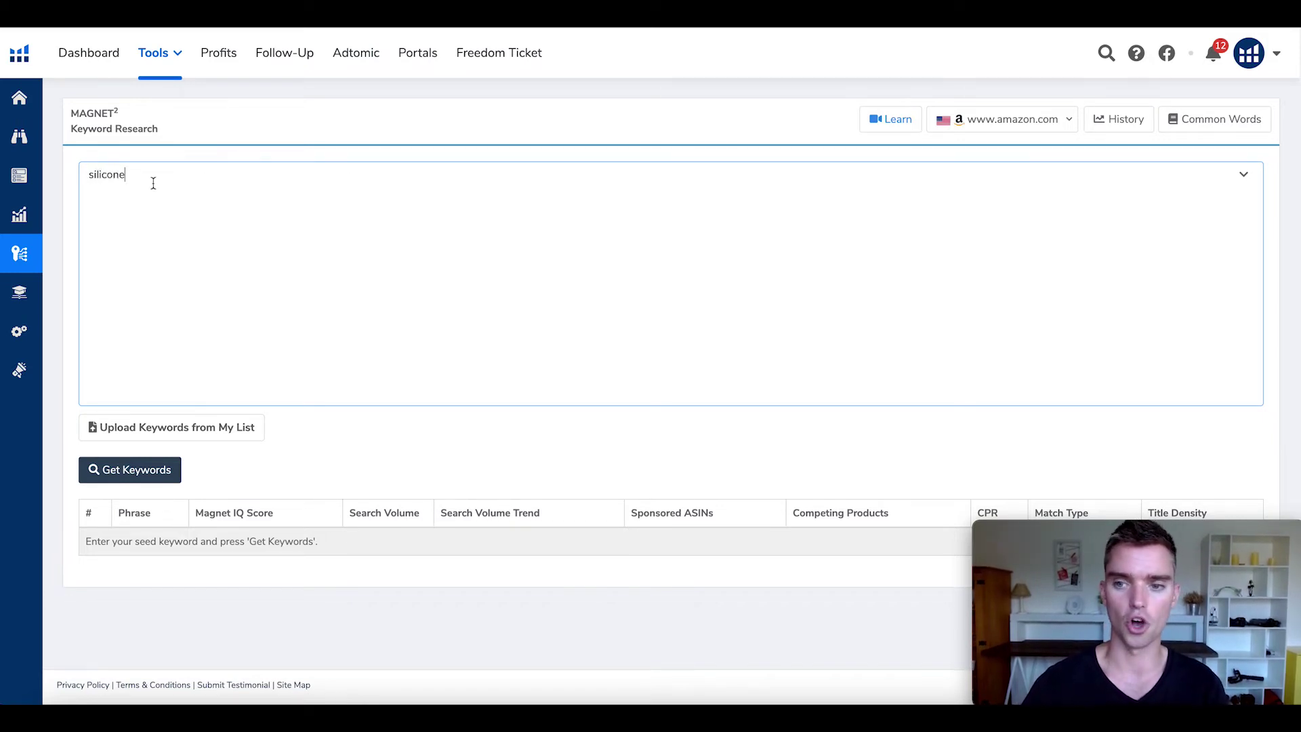
pyautogui.click(1245, 177)
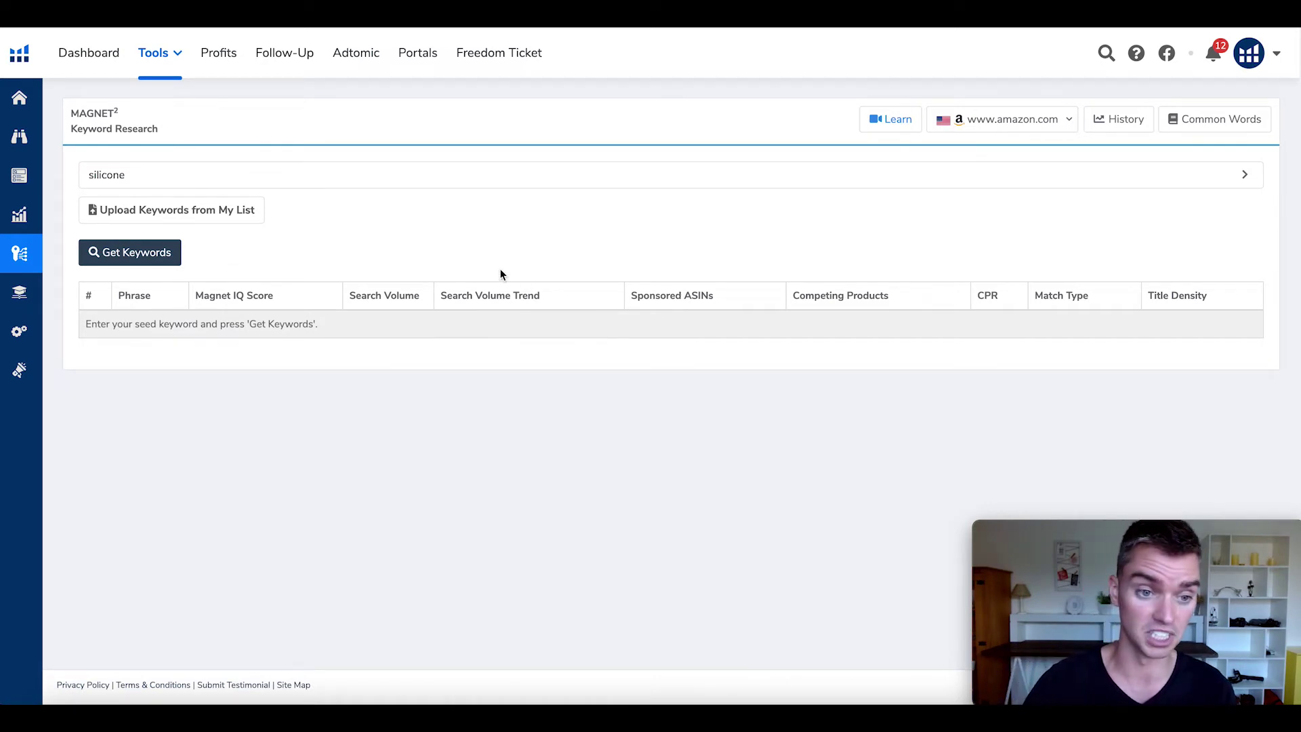
pyautogui.click(137, 254)
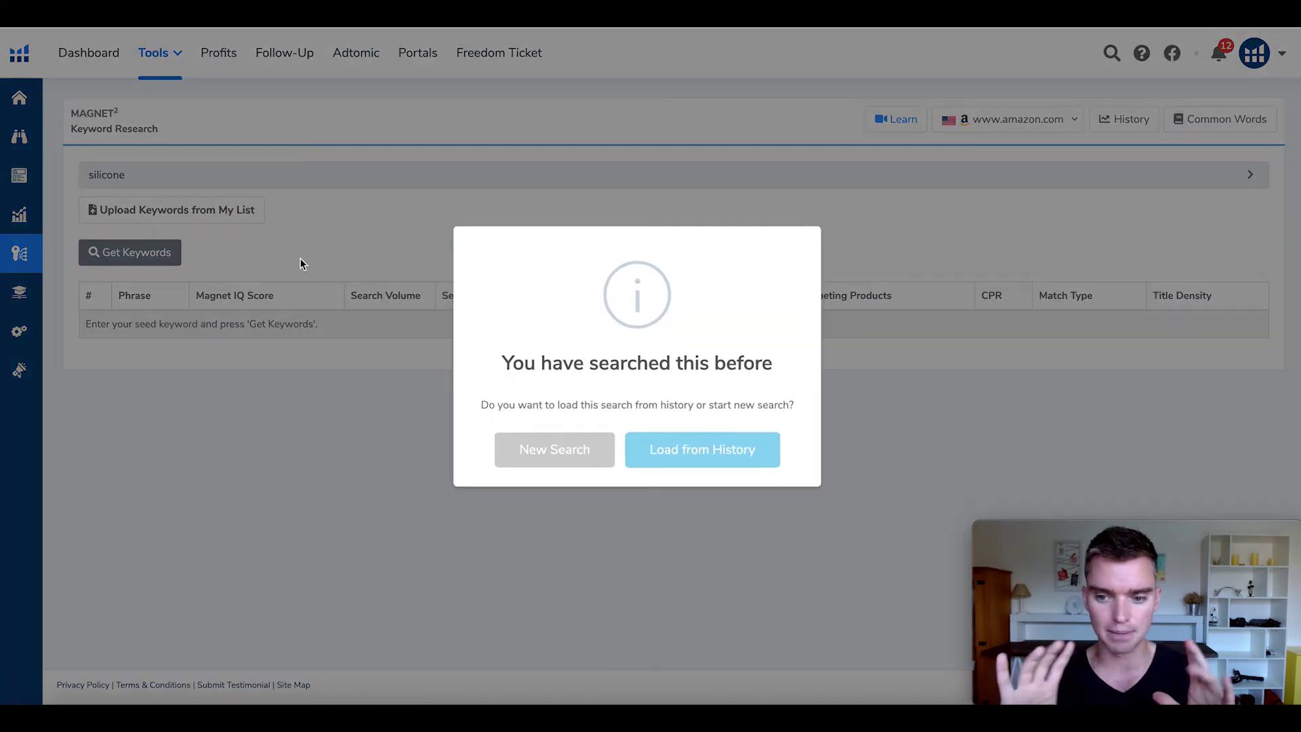
pyautogui.click(574, 458)
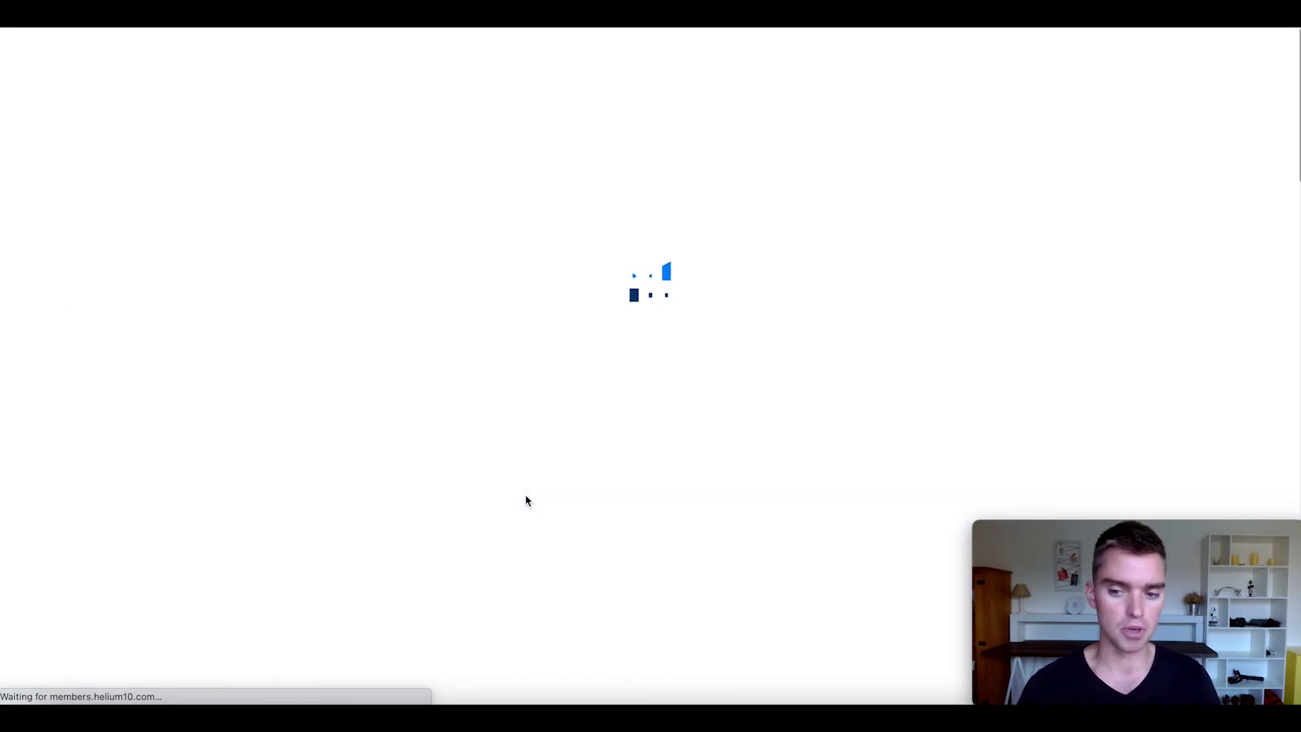
# Step: Examine the silicone keyword results, comparing CPR, Magnet IQ Score, search volume and competing products for each phrase
pyautogui.scroll(-8, 842, 547)
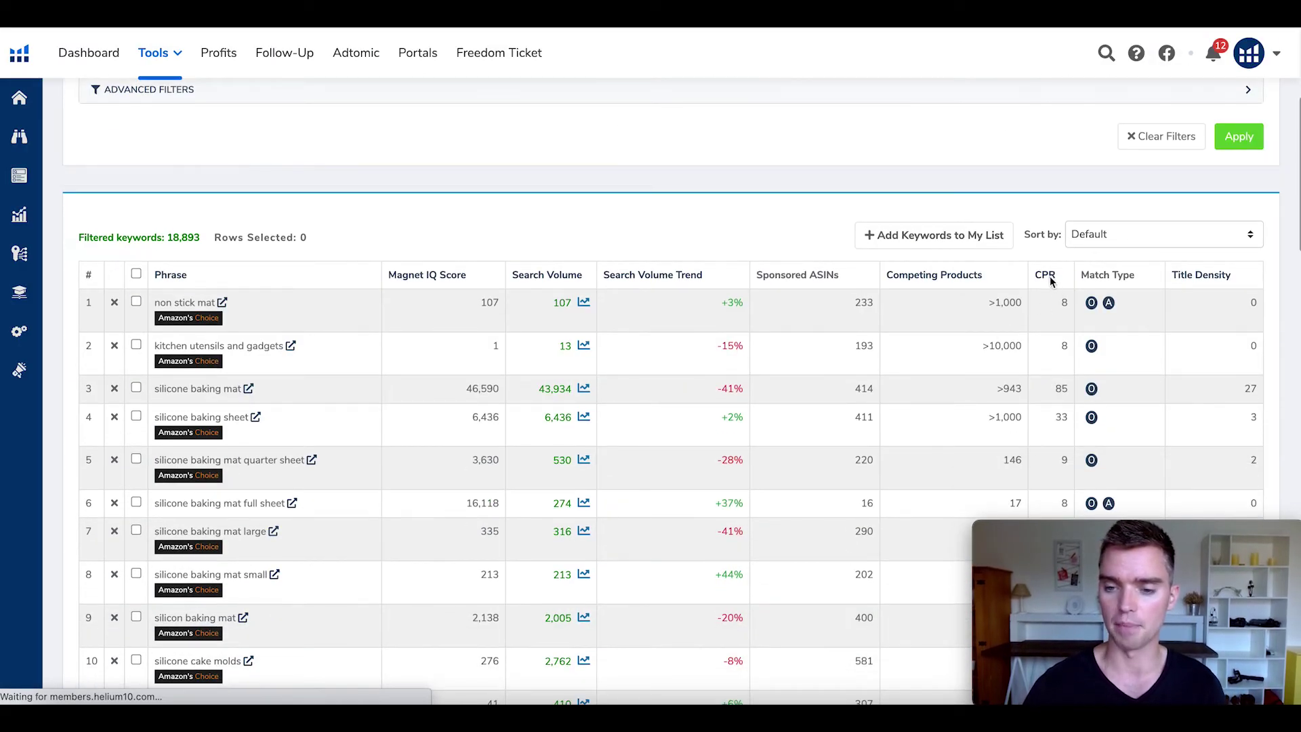
pyautogui.scroll(-1, 1050, 275)
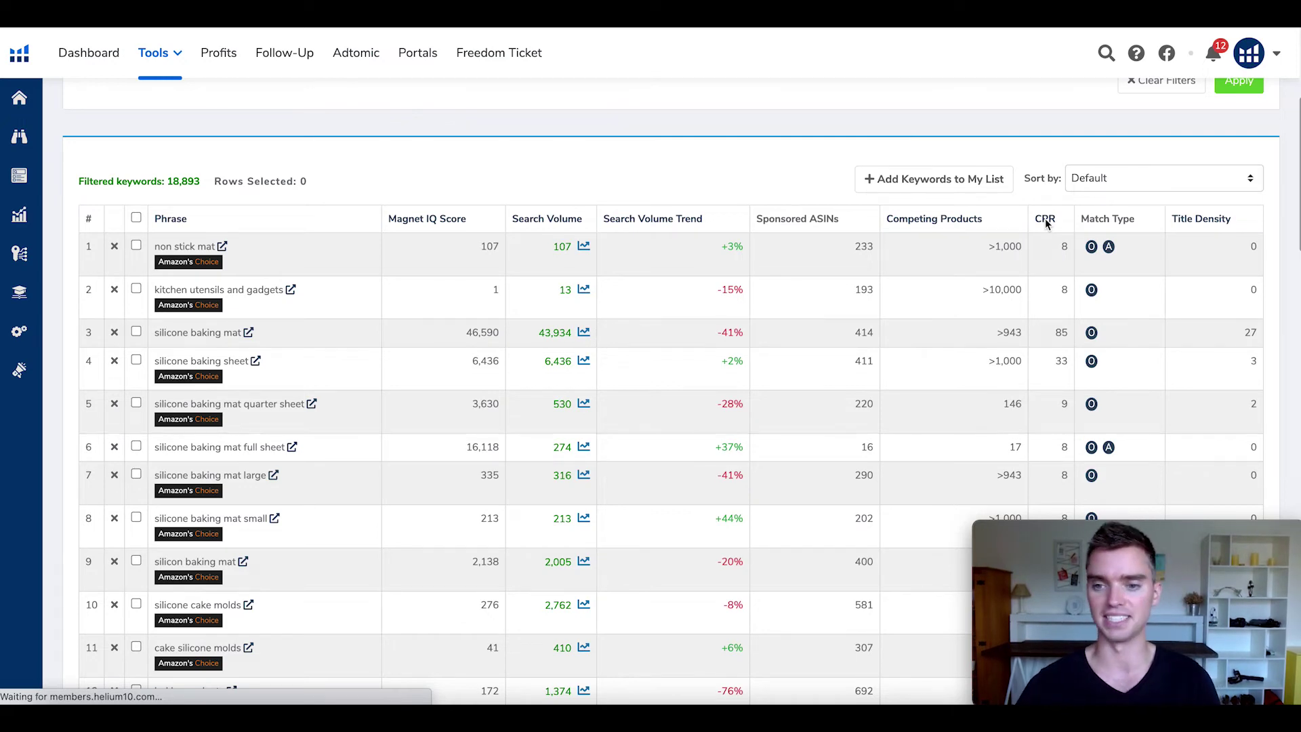
pyautogui.moveTo(1048, 226)
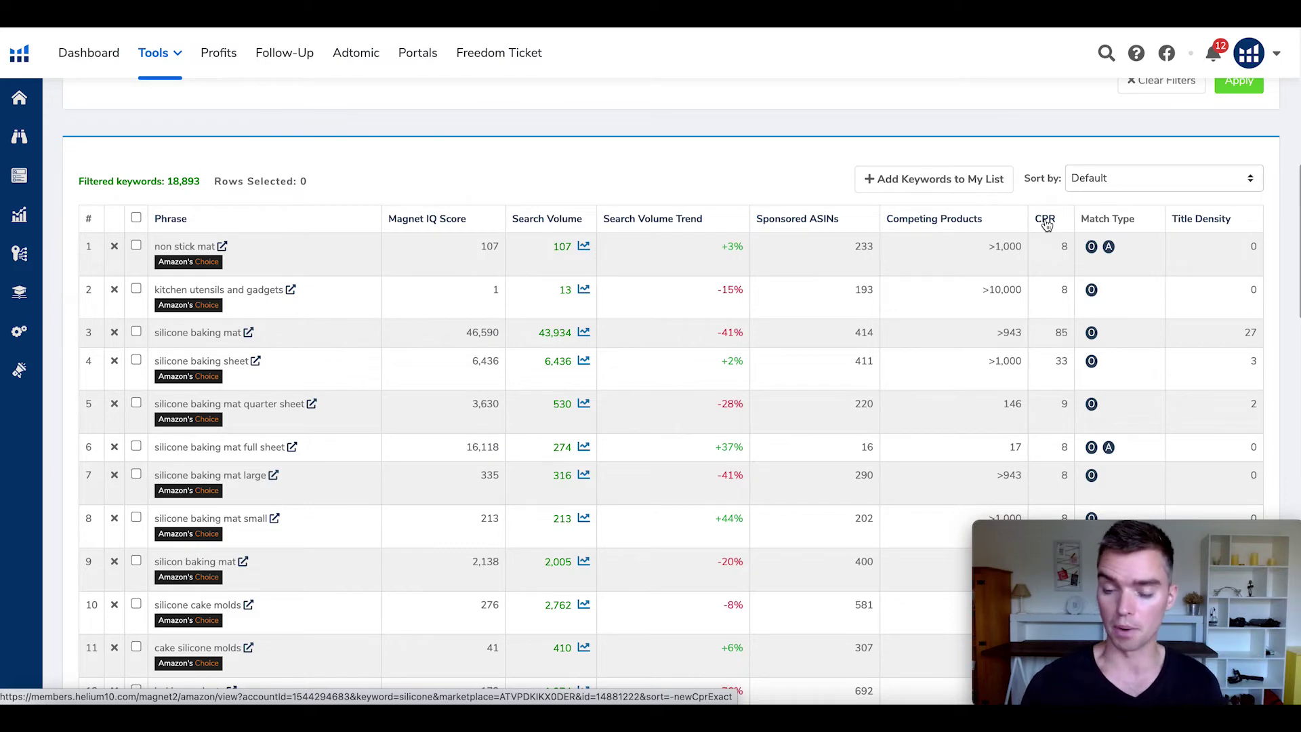
pyautogui.scroll(-1, 752, 174)
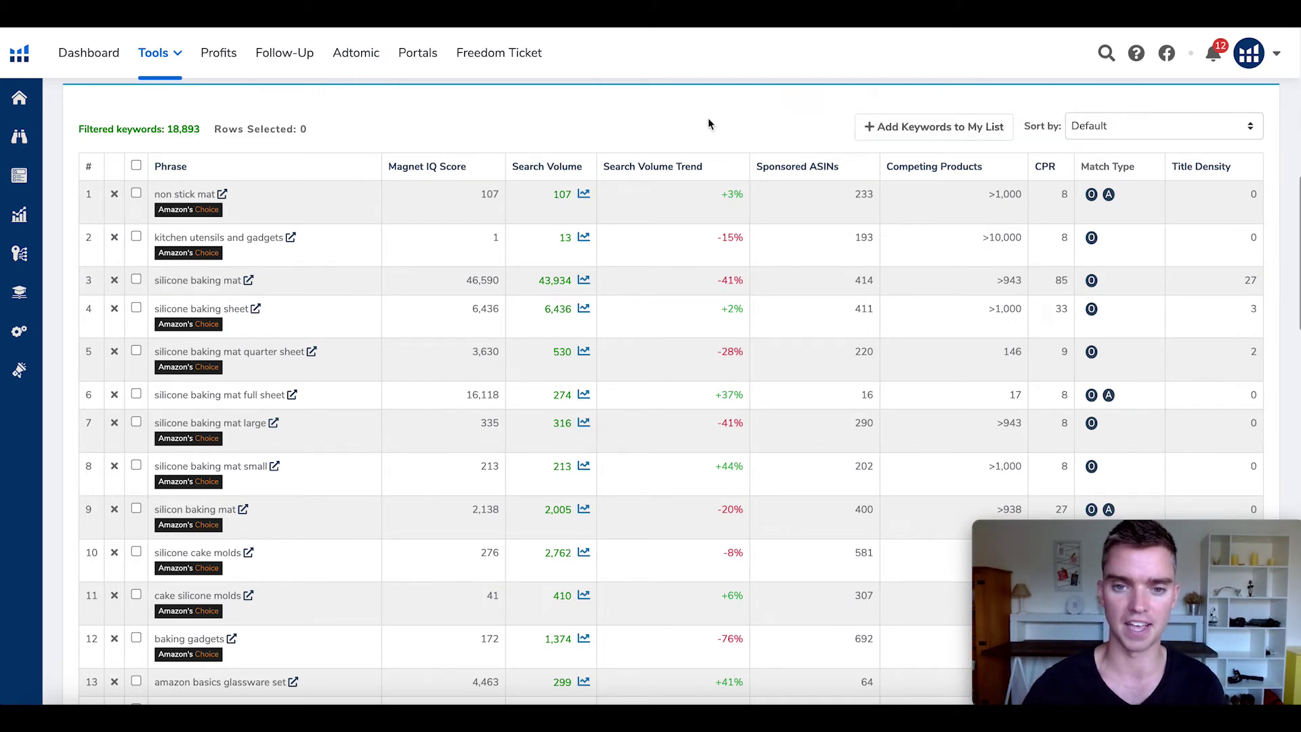
pyautogui.scroll(-1, 635, 124)
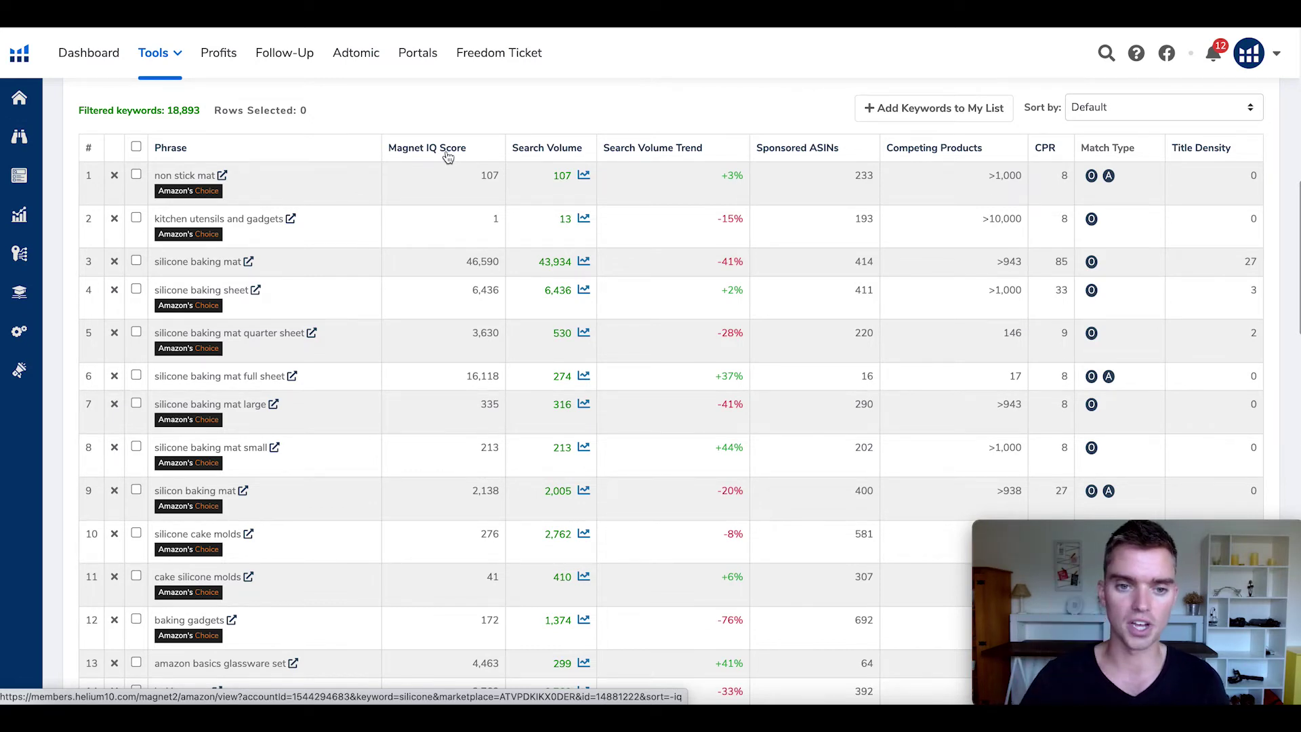
pyautogui.scroll(-1, 433, 237)
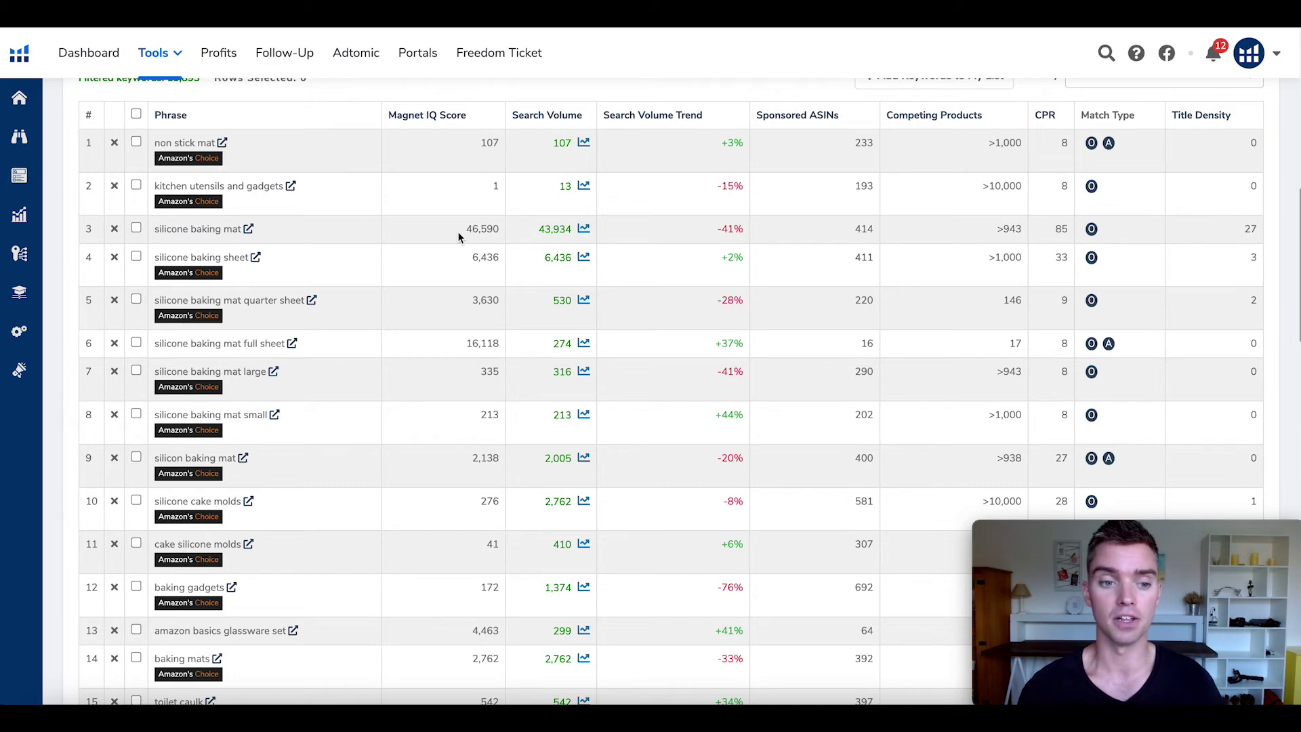
pyautogui.scroll(-1, 454, 287)
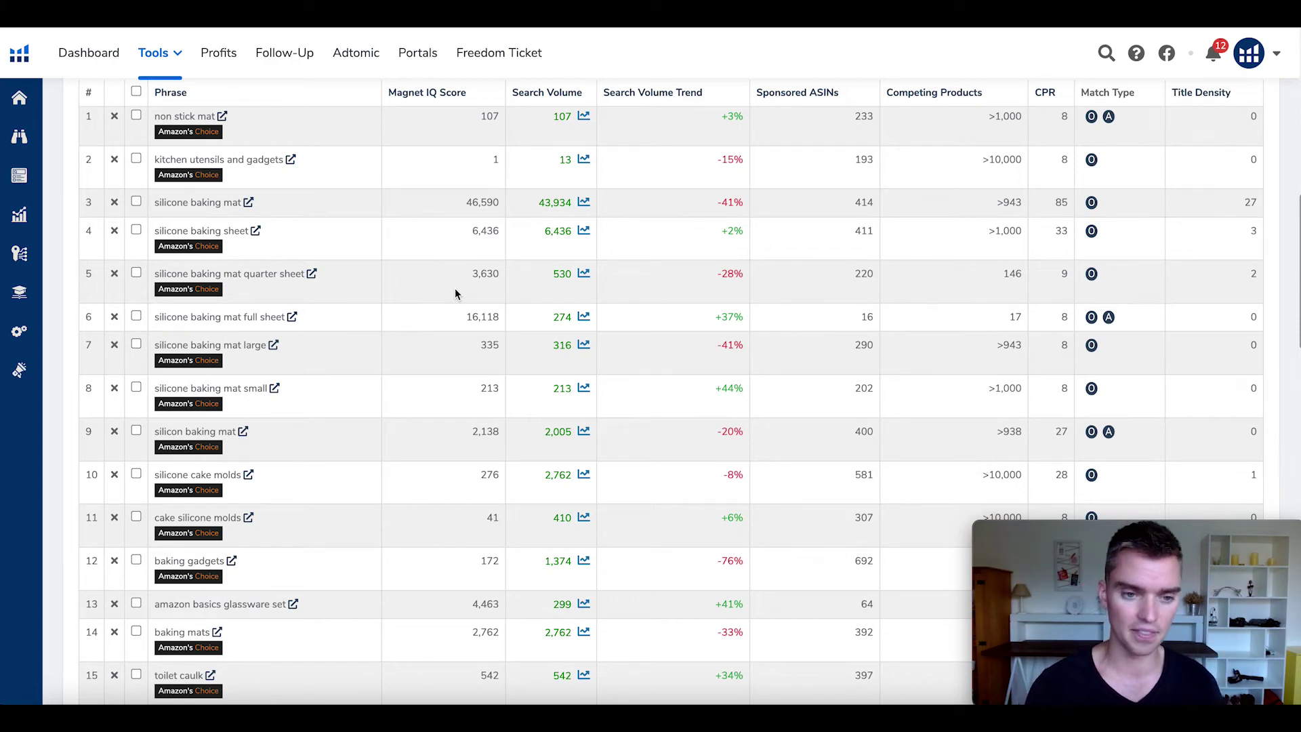
pyautogui.scroll(-1, 454, 293)
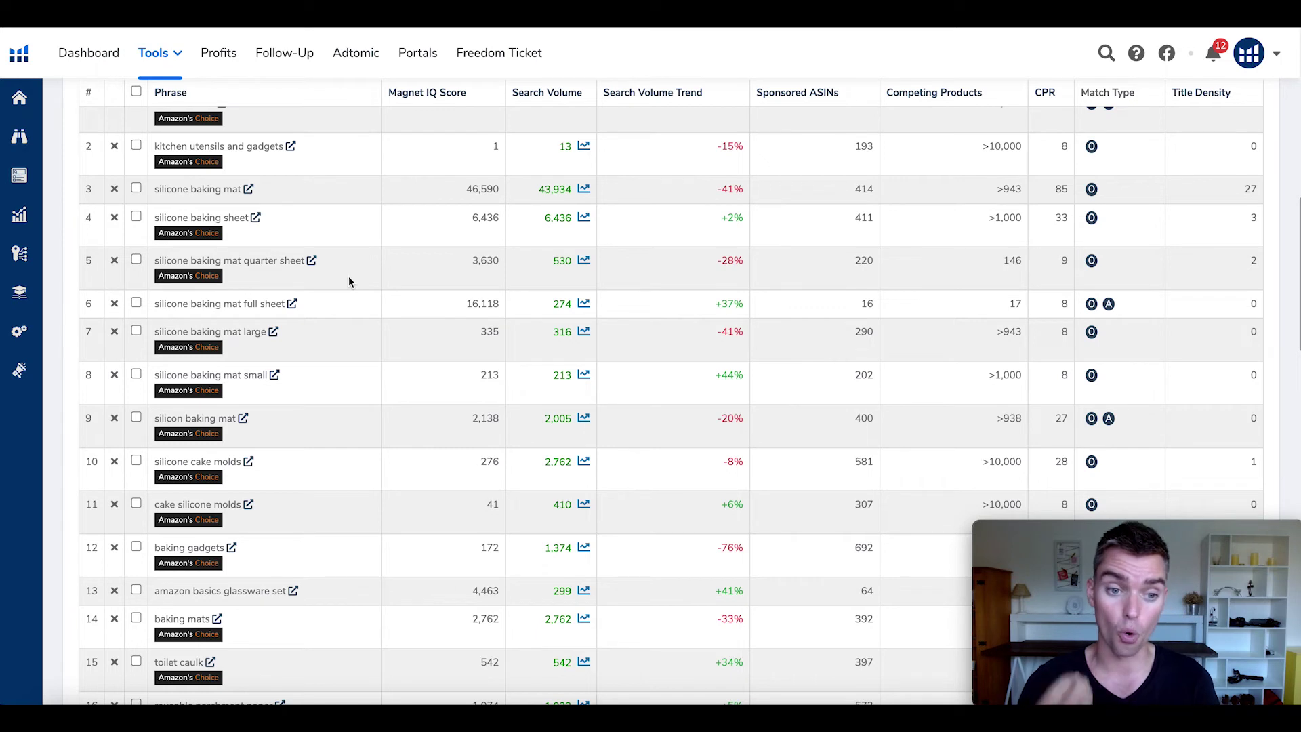
pyautogui.scroll(-1, 348, 282)
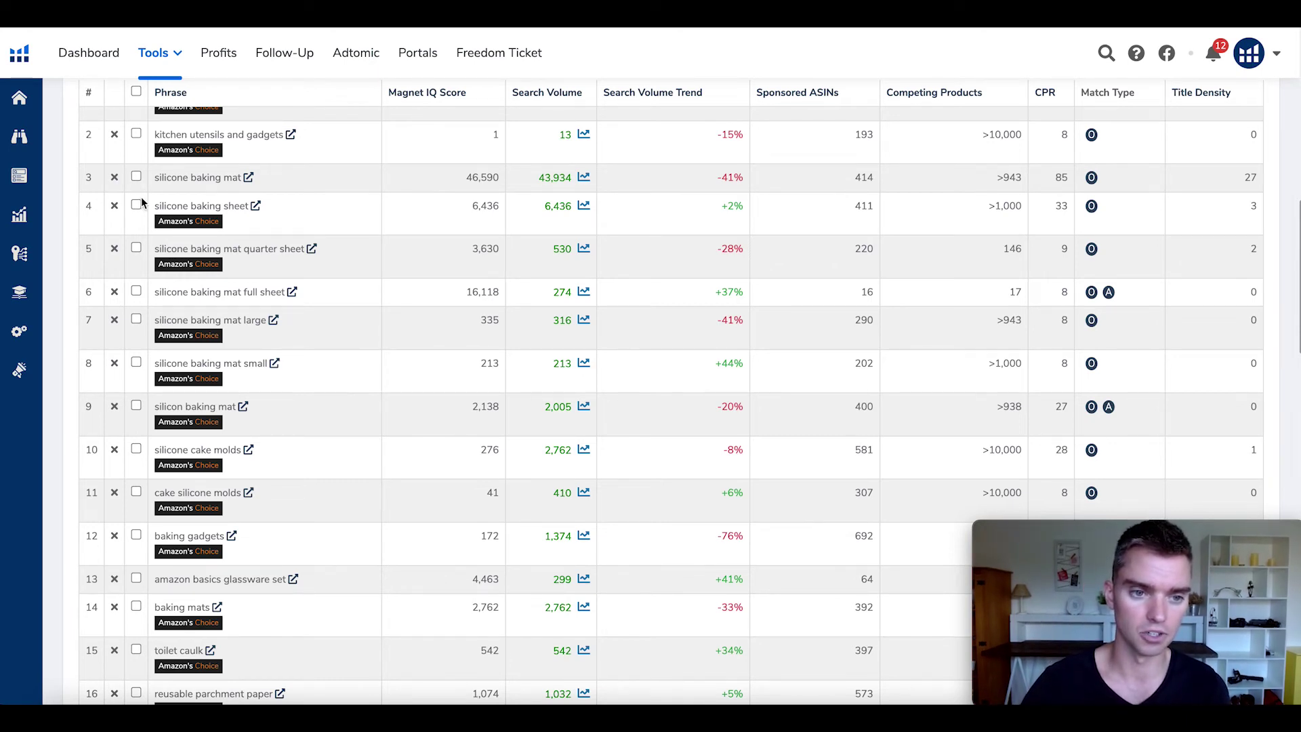
# Step: Select the "silicone baking mat" keyword in the results and return to the search summary
pyautogui.scroll(1, 138, 208)
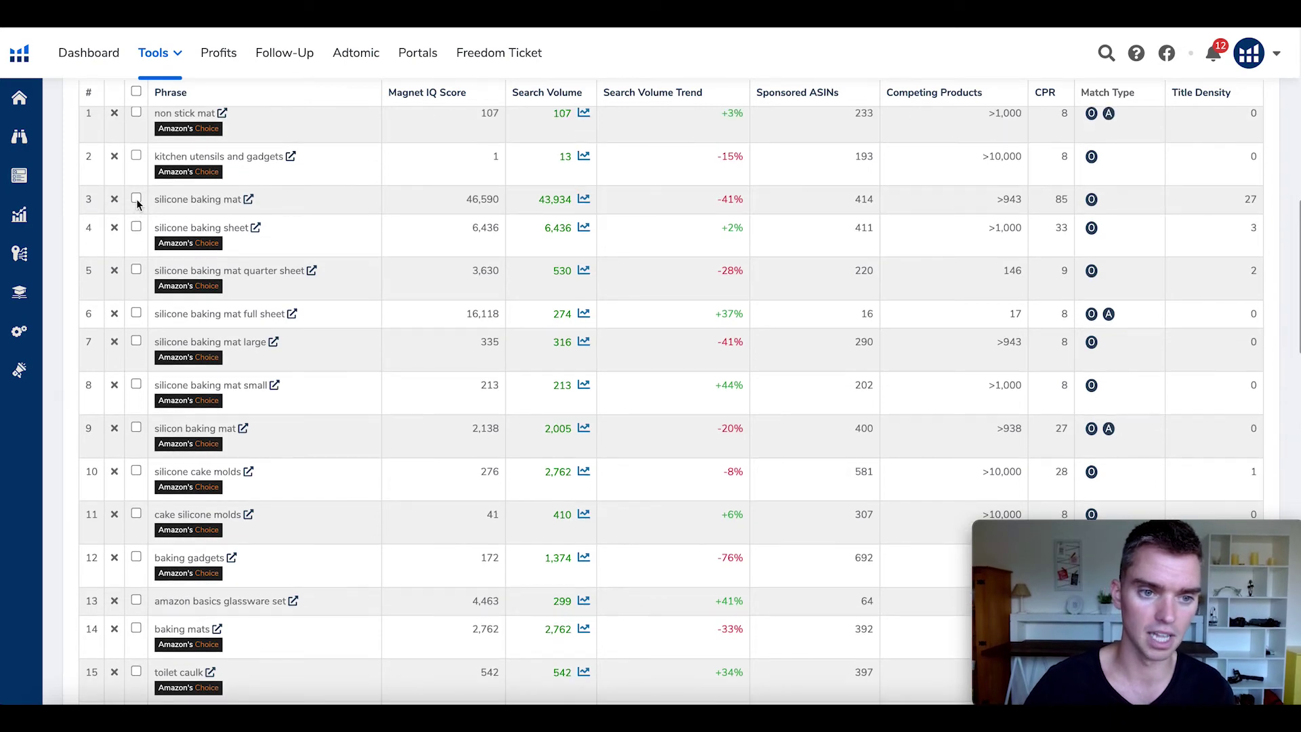
pyautogui.scroll(4, 391, 149)
pyautogui.scroll(-3, 343, 279)
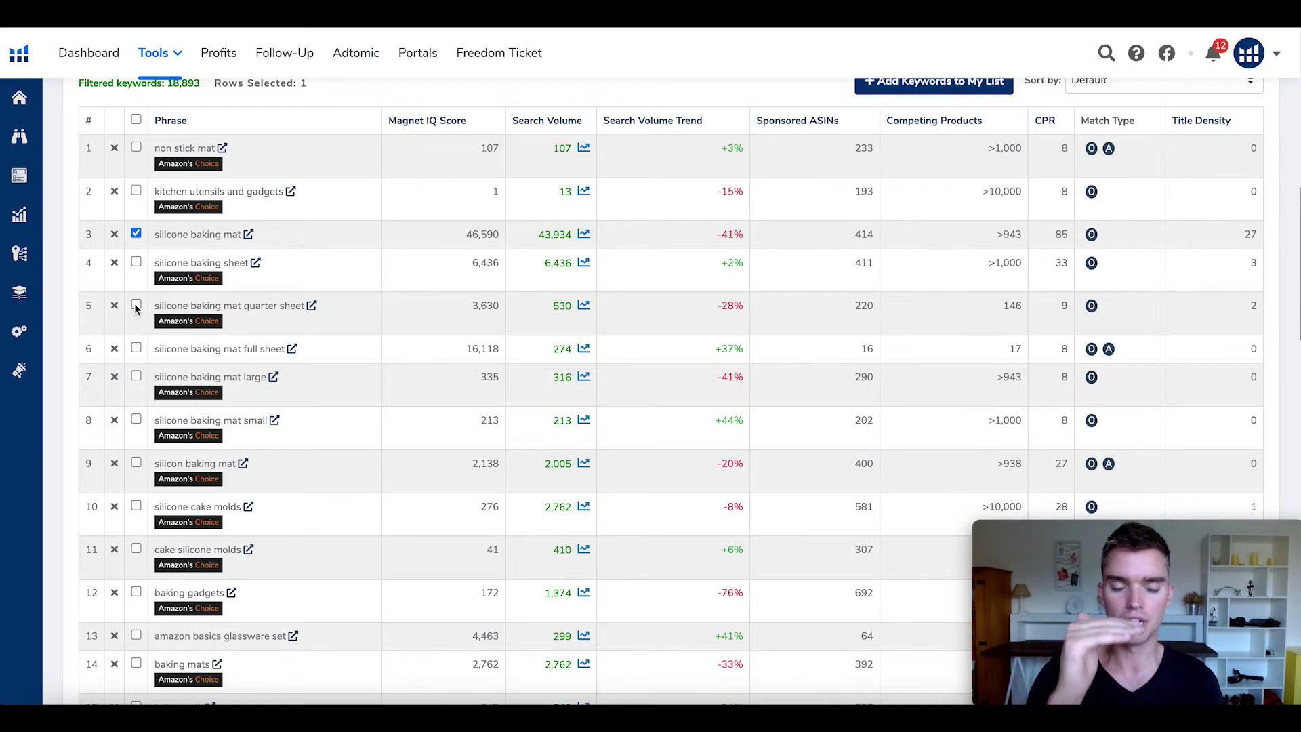
pyautogui.scroll(3, 515, 295)
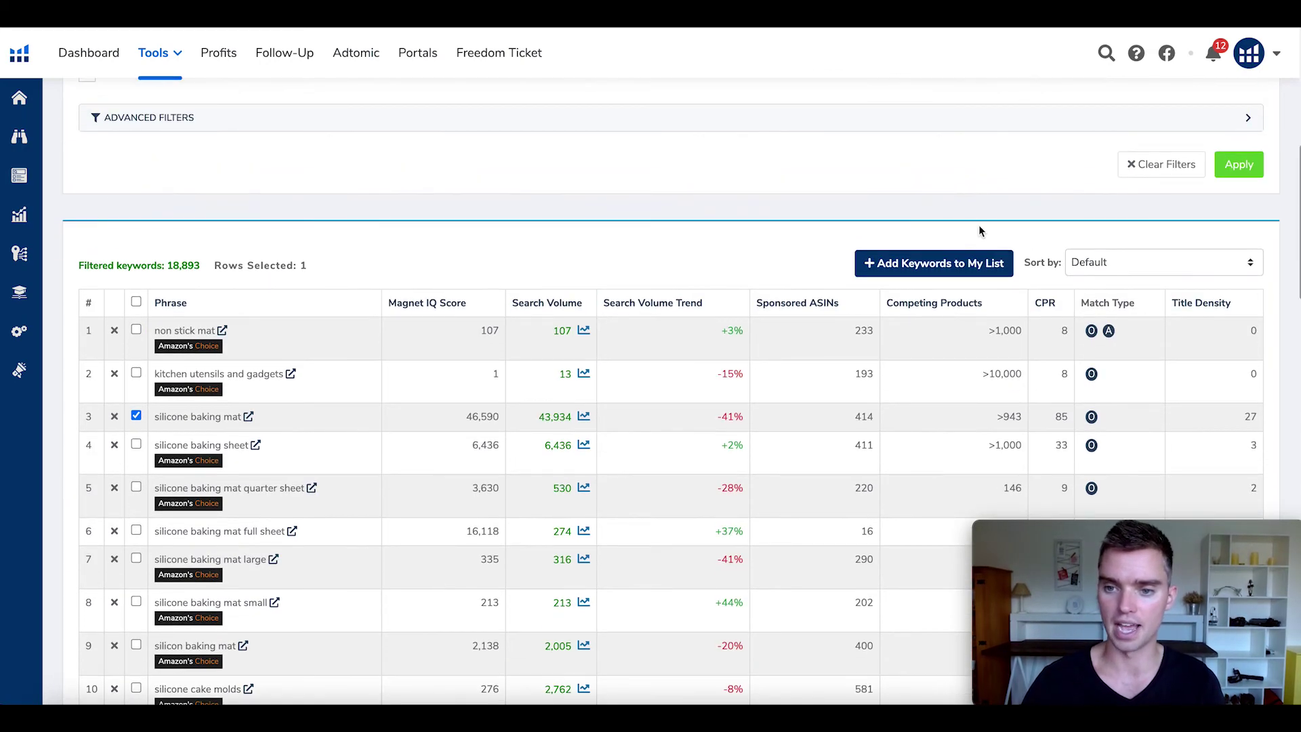
pyautogui.scroll(8, 773, 231)
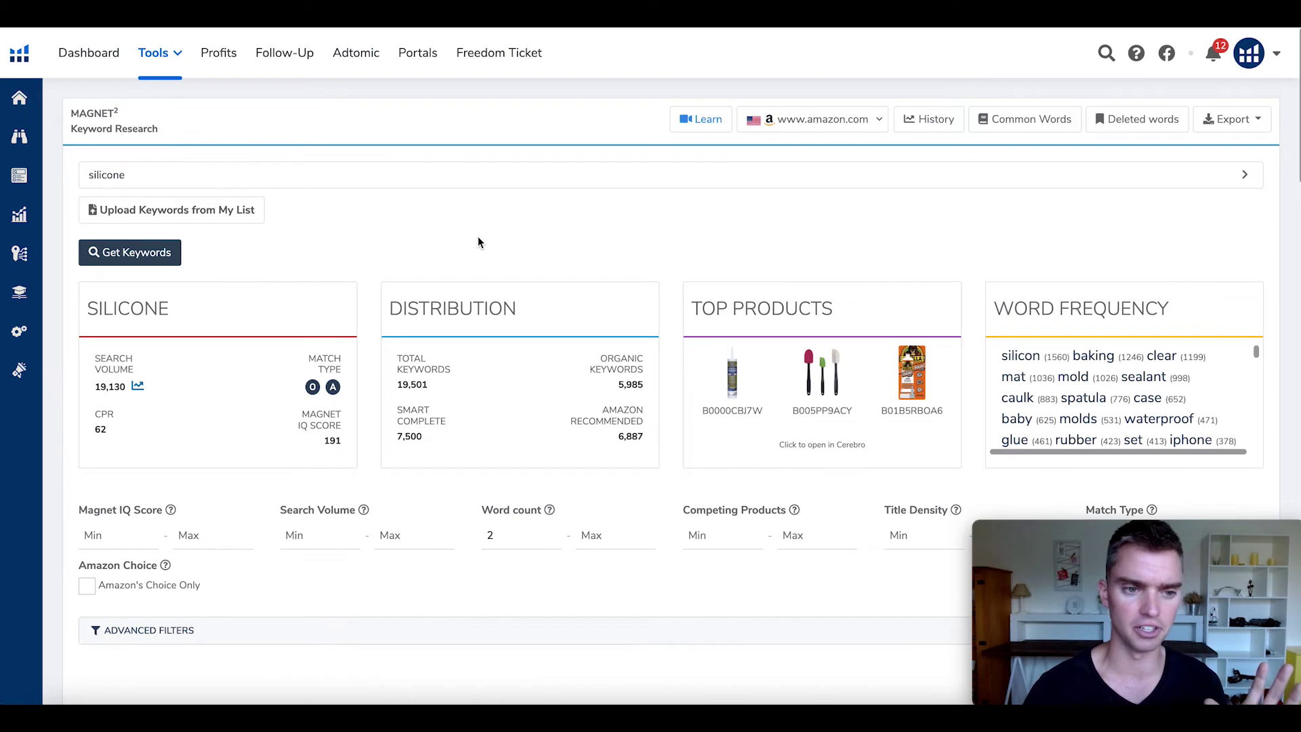
# Step: Run a Cerebro reverse product lookup on the suggested ASIN B00G5M75UK and look over its ranking keywords
pyautogui.moveTo(20, 253)
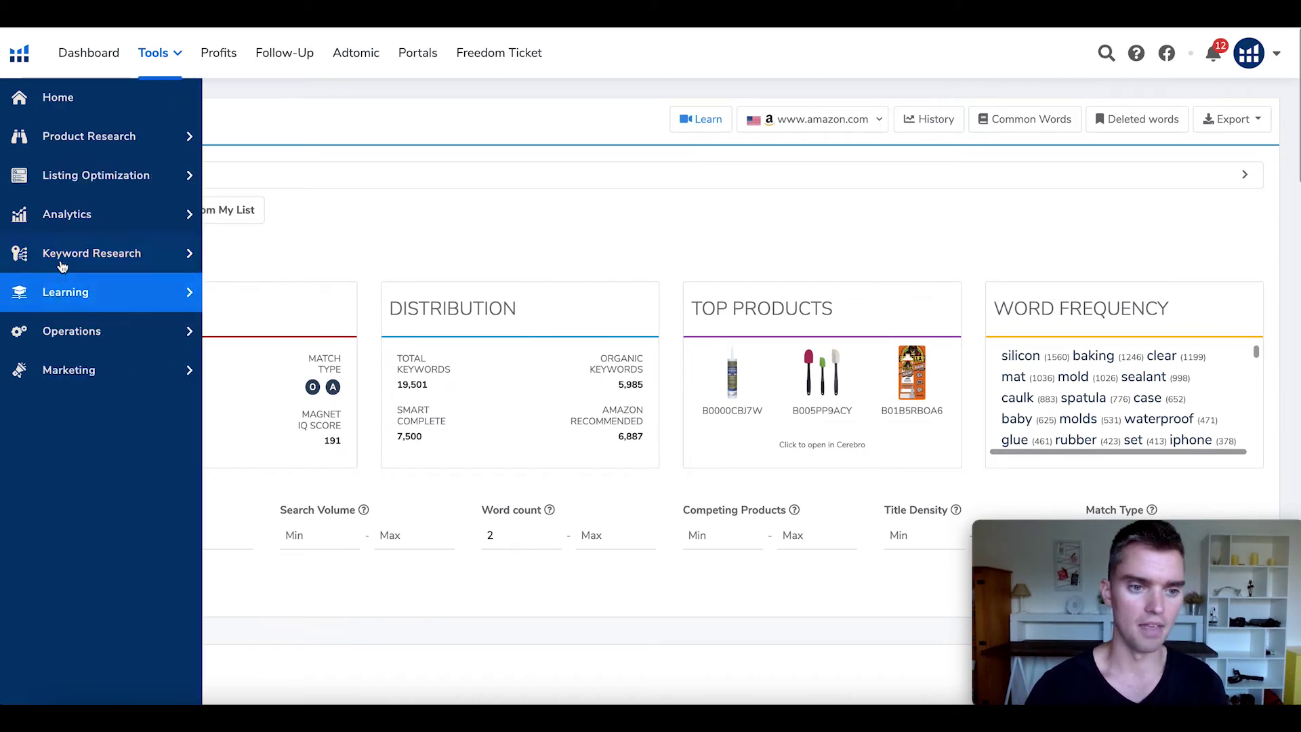
pyautogui.click(92, 252)
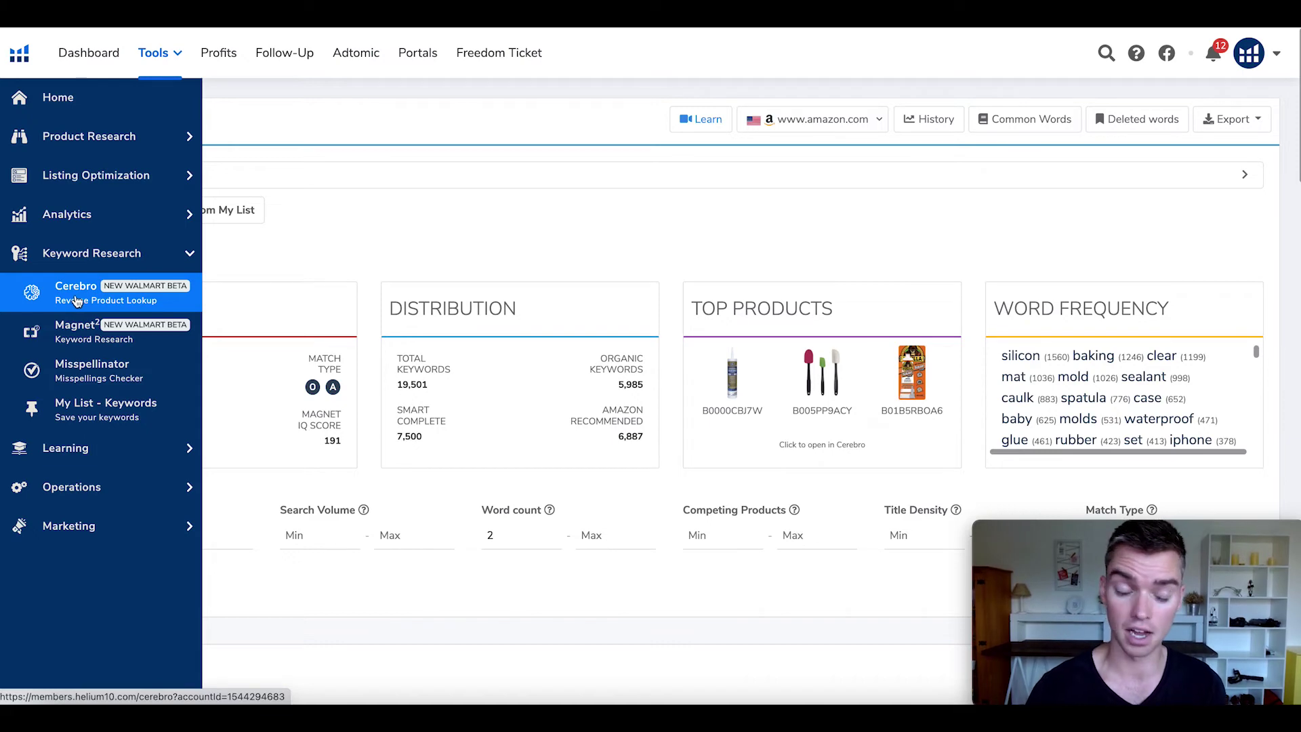
pyautogui.click(76, 298)
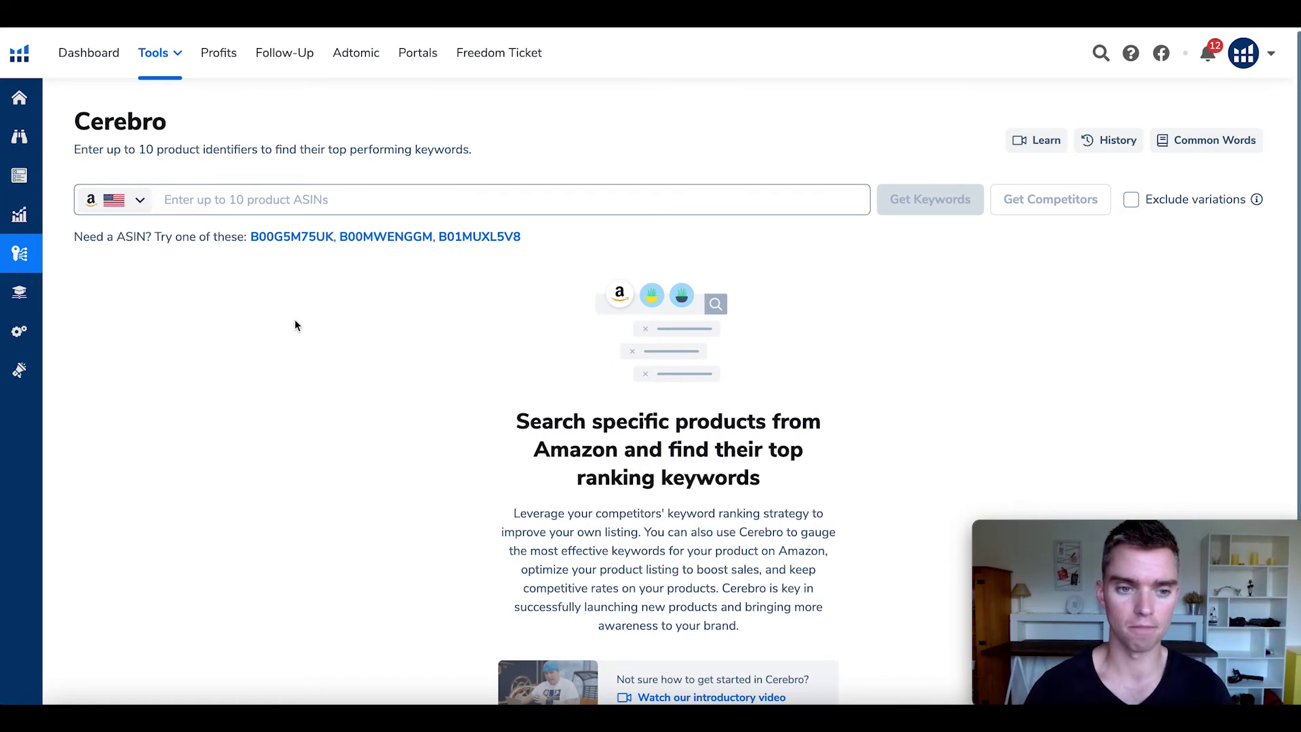
pyautogui.click(290, 238)
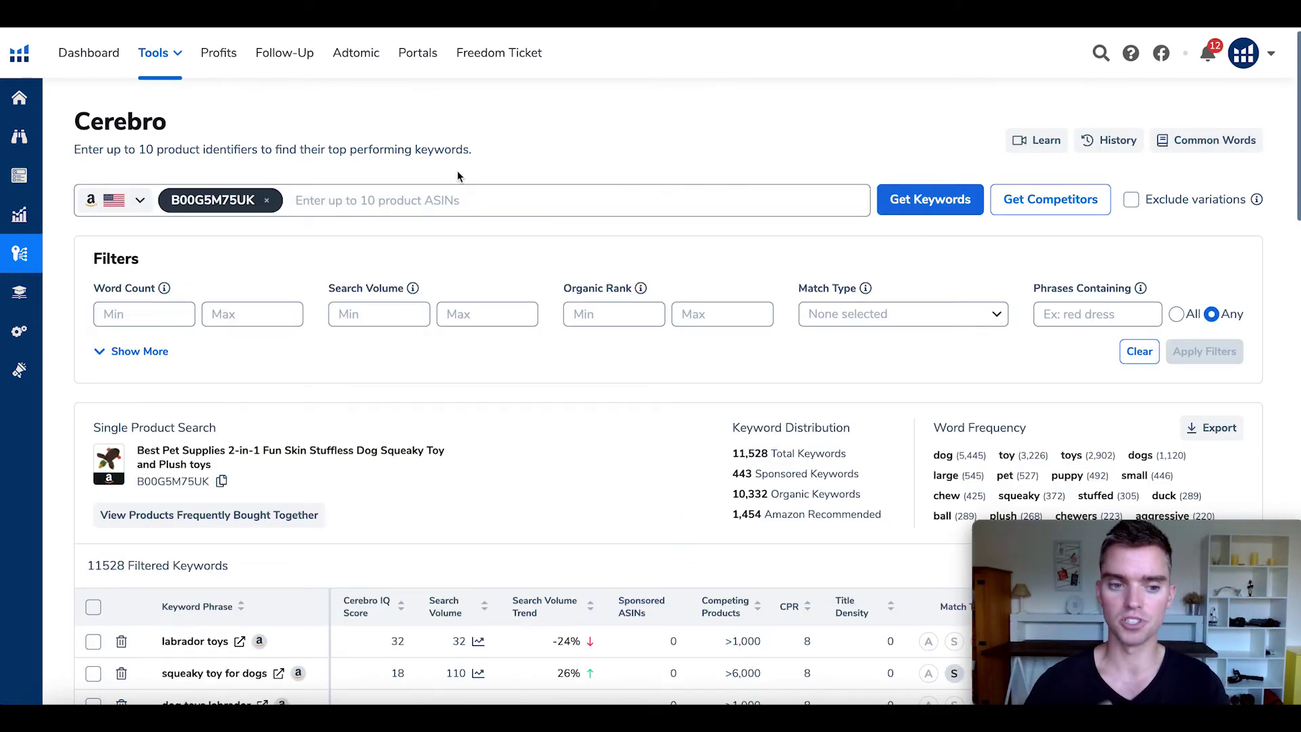
pyautogui.scroll(-1, 554, 380)
pyautogui.scroll(-3, 612, 306)
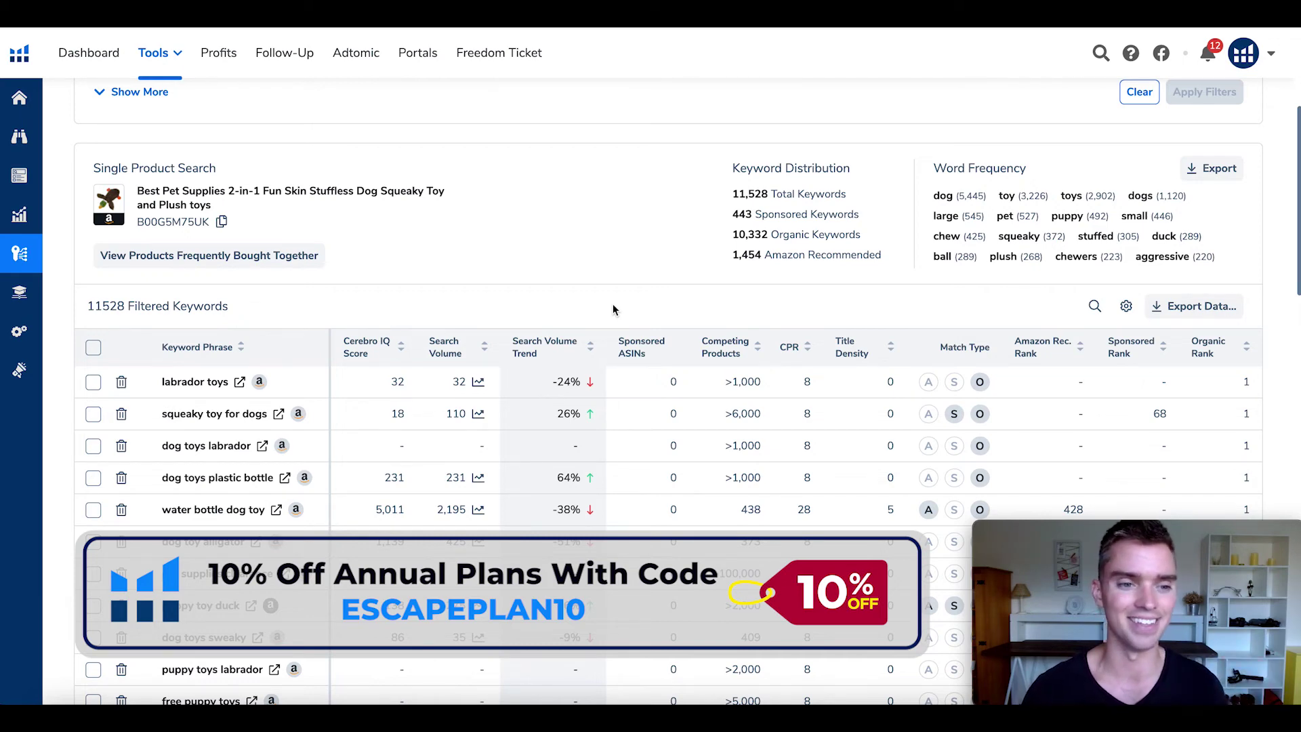
pyautogui.scroll(4, 613, 304)
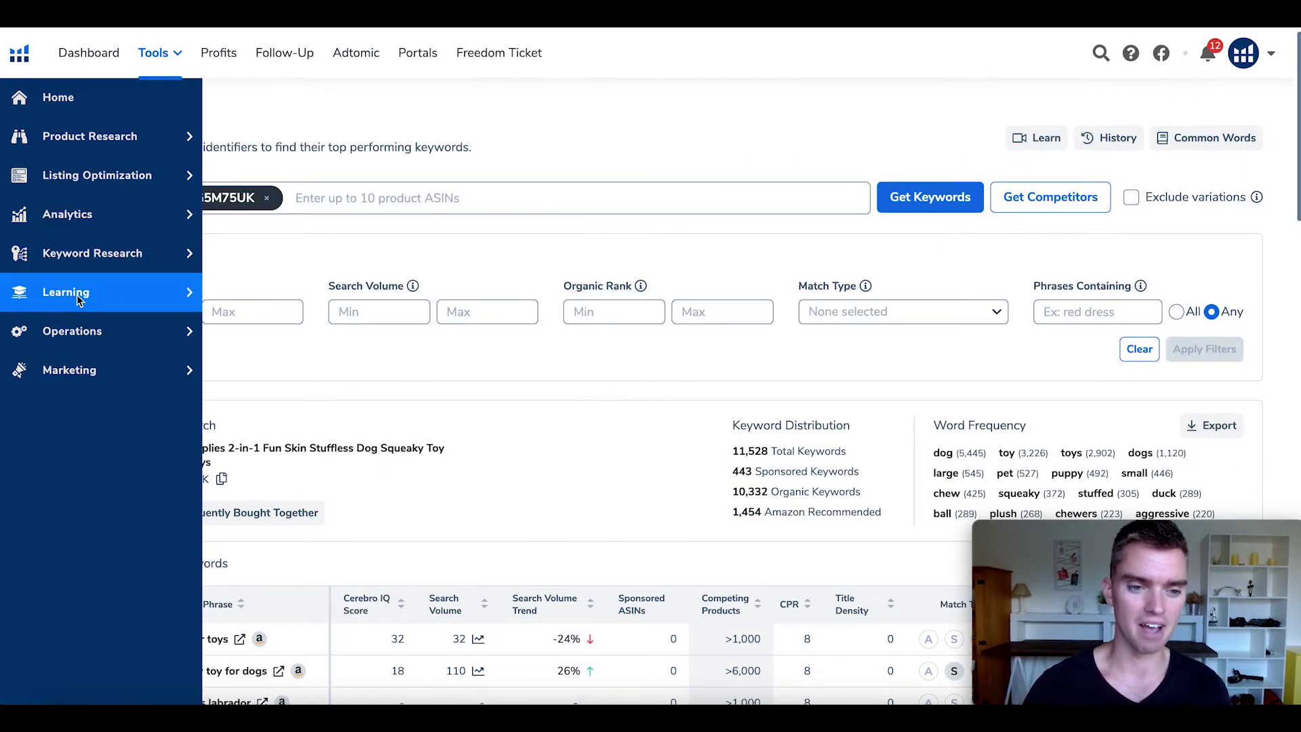
# Step: Look over the learning tools and the operations tools offered in the suite
pyautogui.click(76, 294)
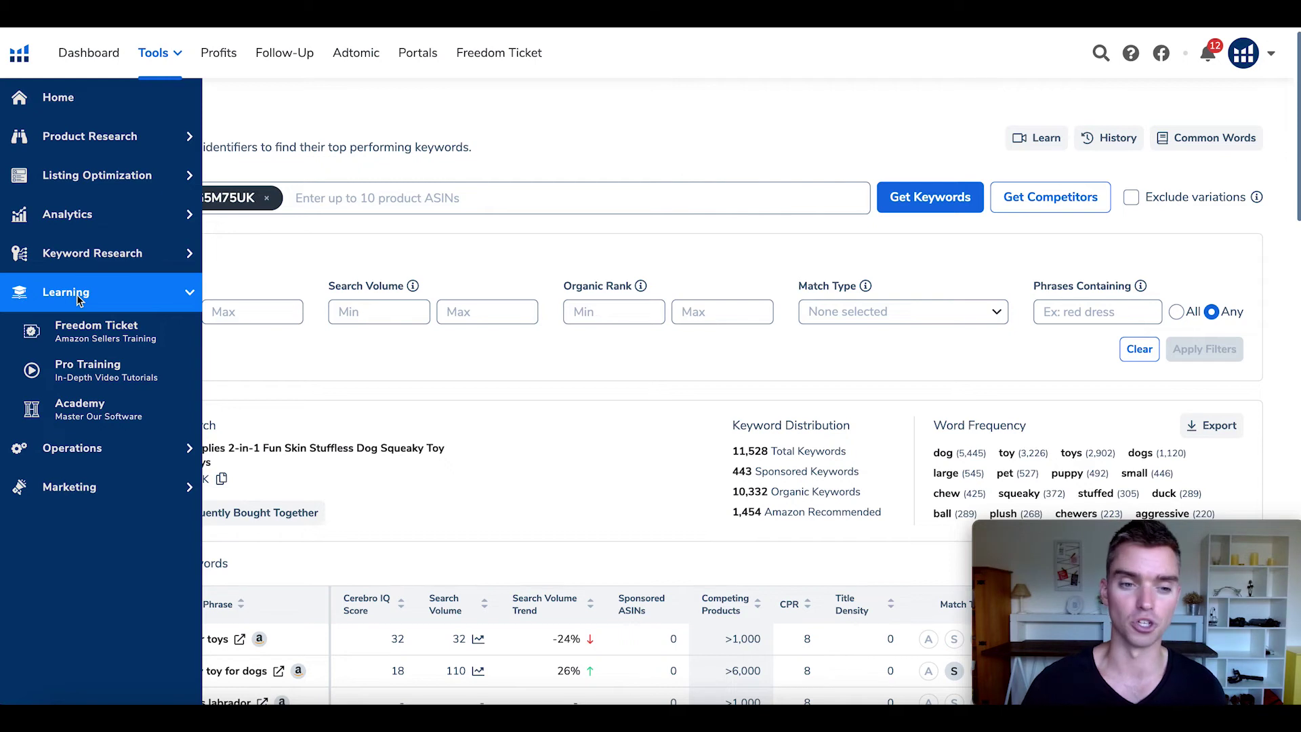
pyautogui.click(190, 293)
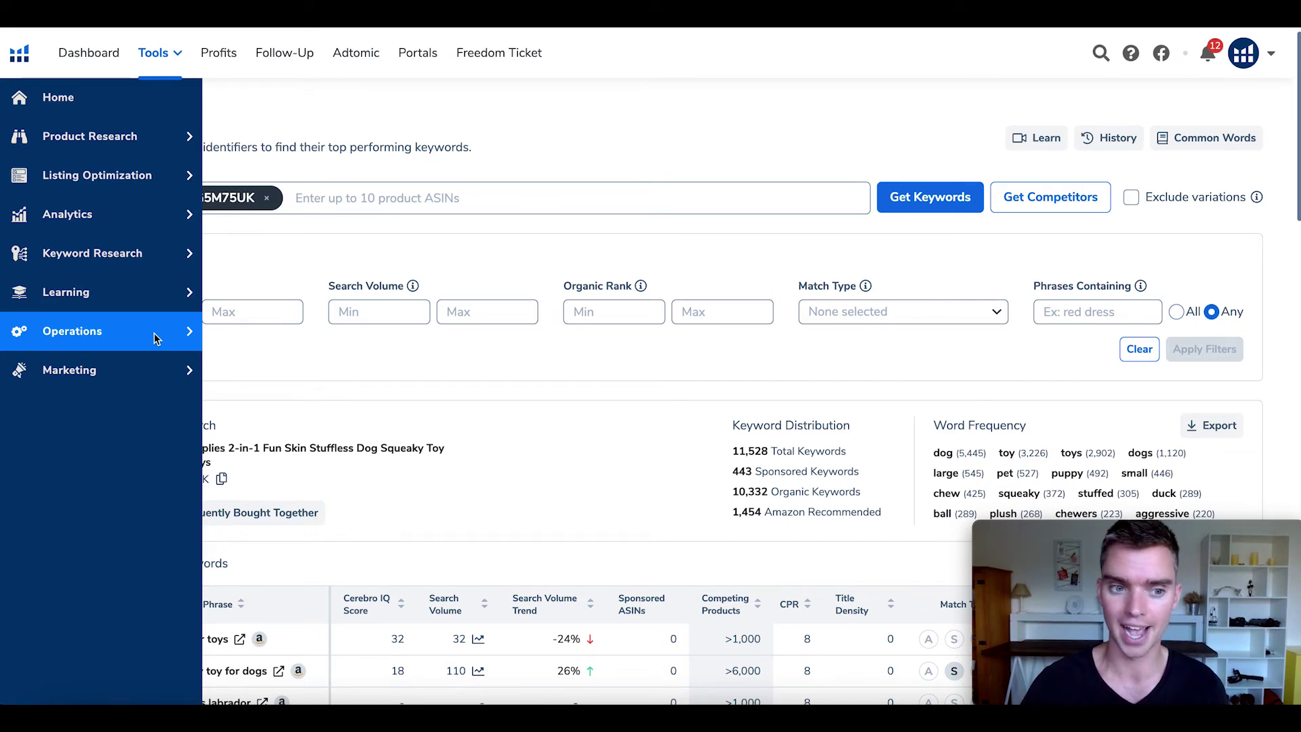
pyautogui.click(188, 332)
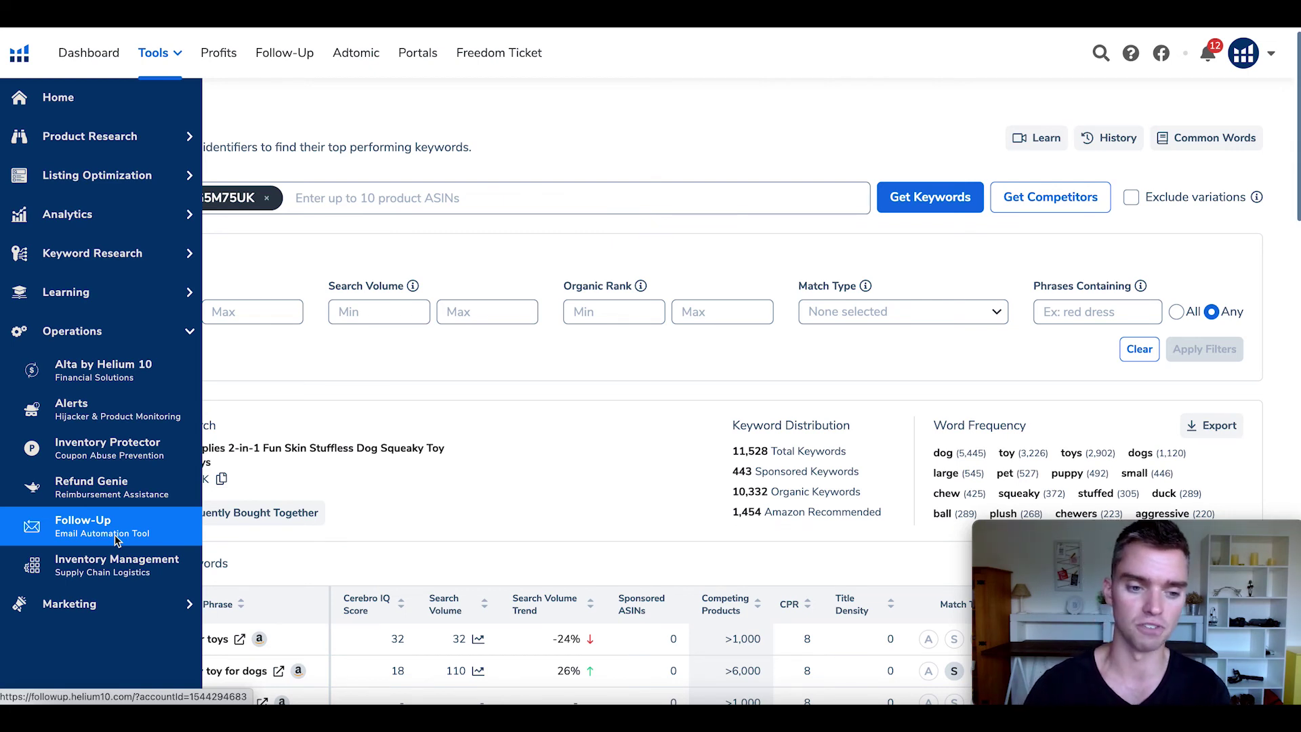
# Step: View the inbound FBA shipments in Inventory Management and look over the marketing tools
pyautogui.click(110, 574)
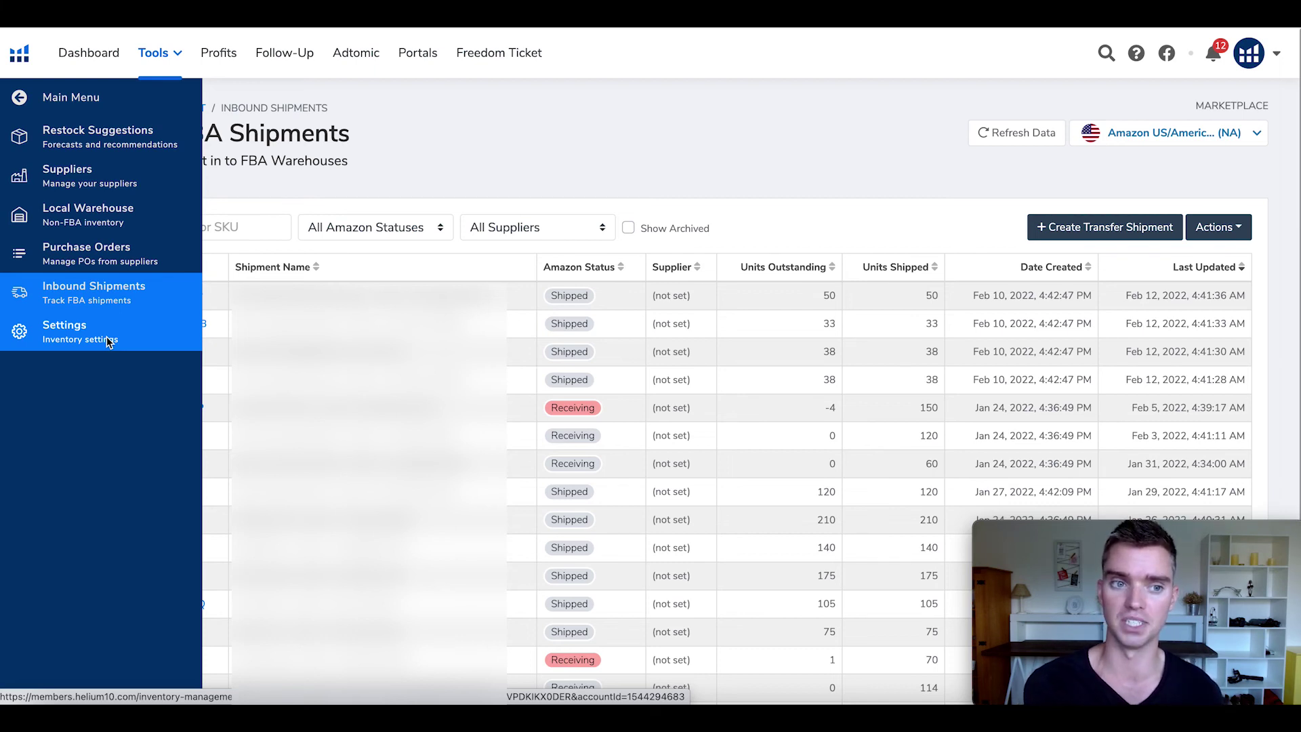
pyautogui.click(109, 341)
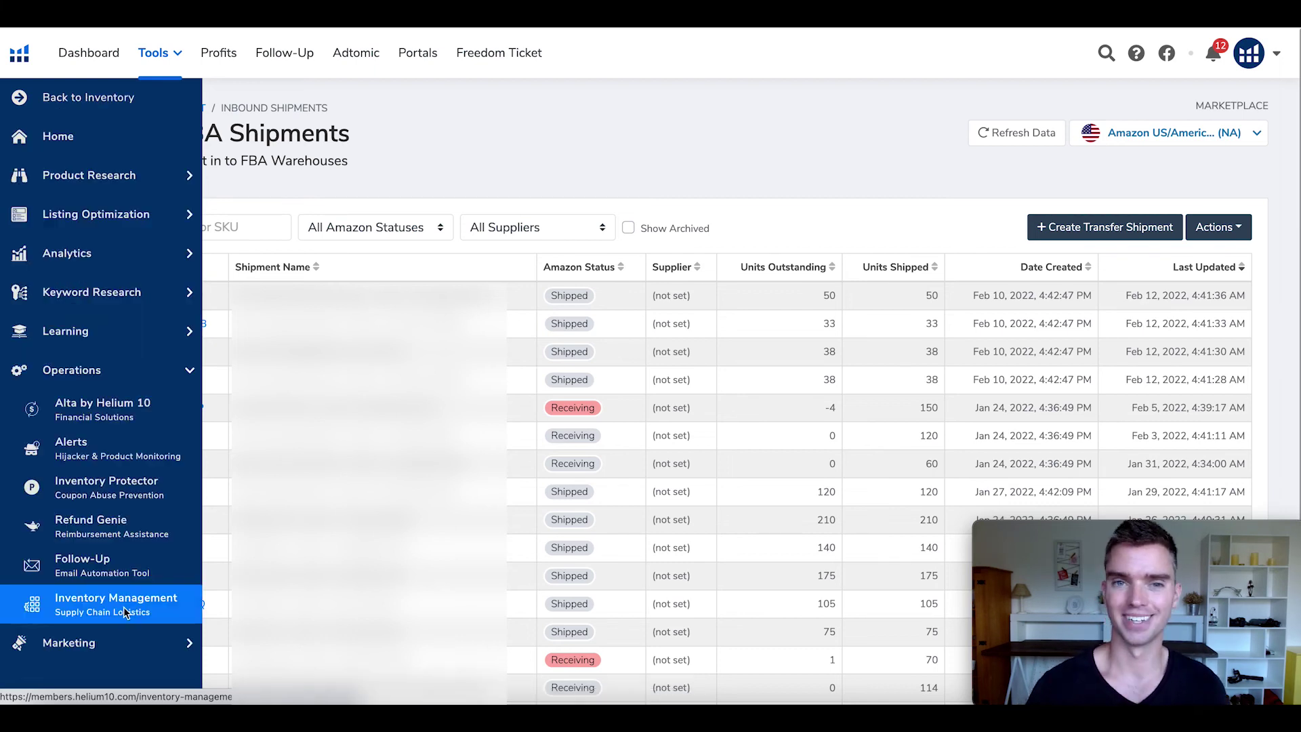
pyautogui.click(106, 641)
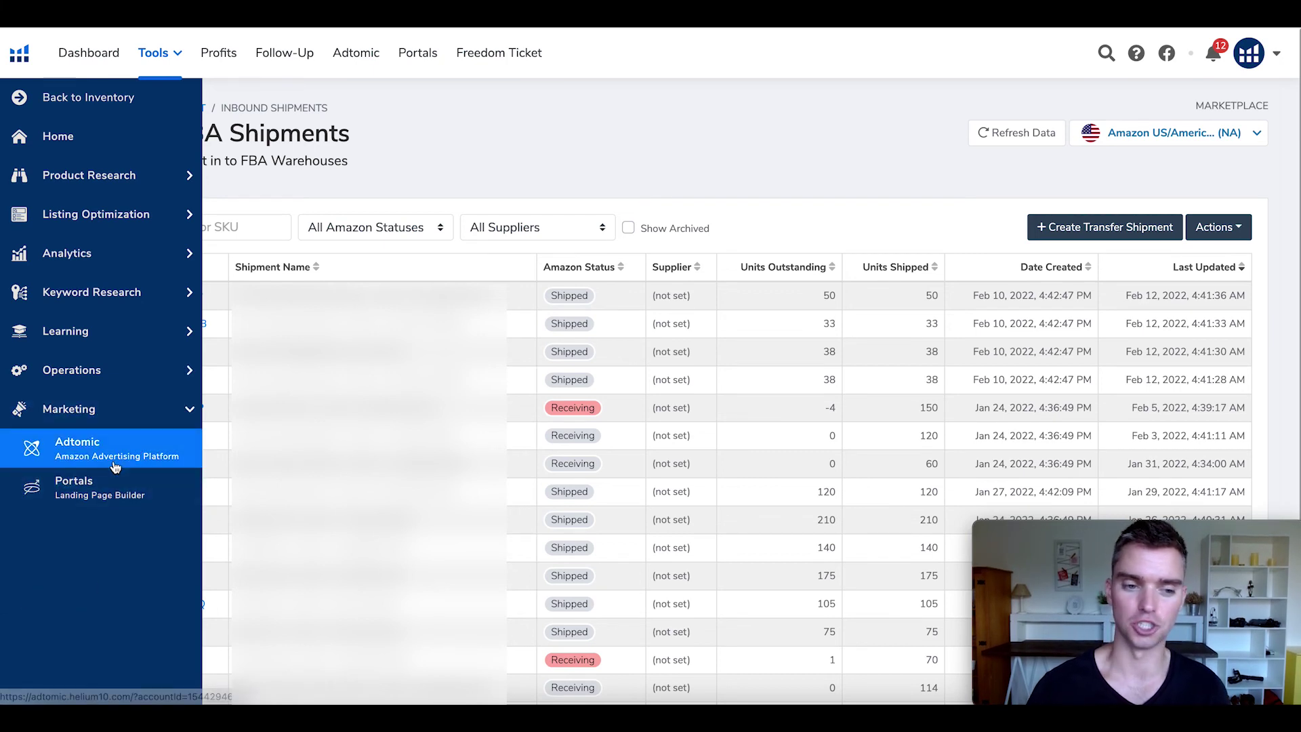